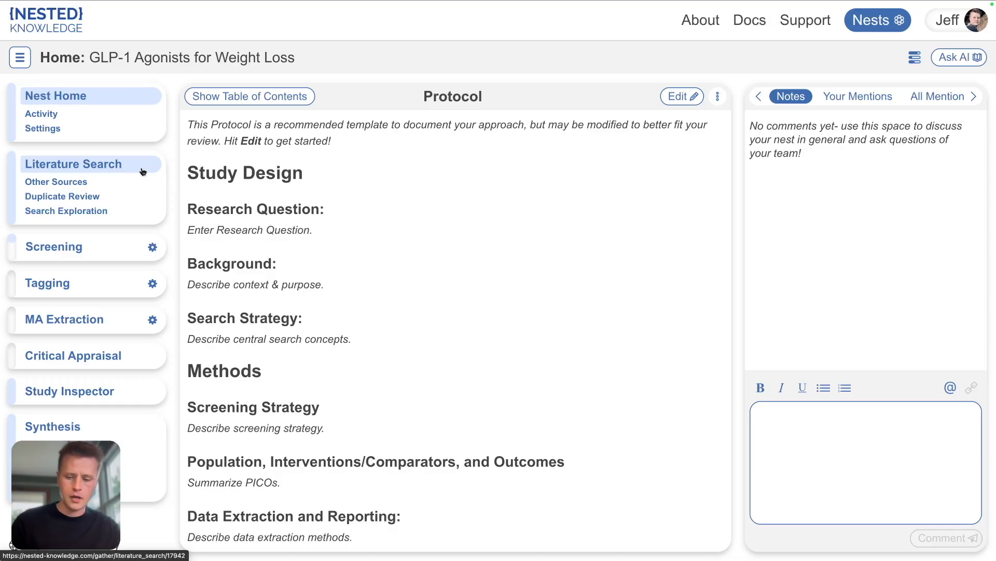
Step: View the nest's Activity and Settings pages
{"action": "key", "text": "ctrl+minus"}
{"action": "key", "text": "ctrl+minus"}
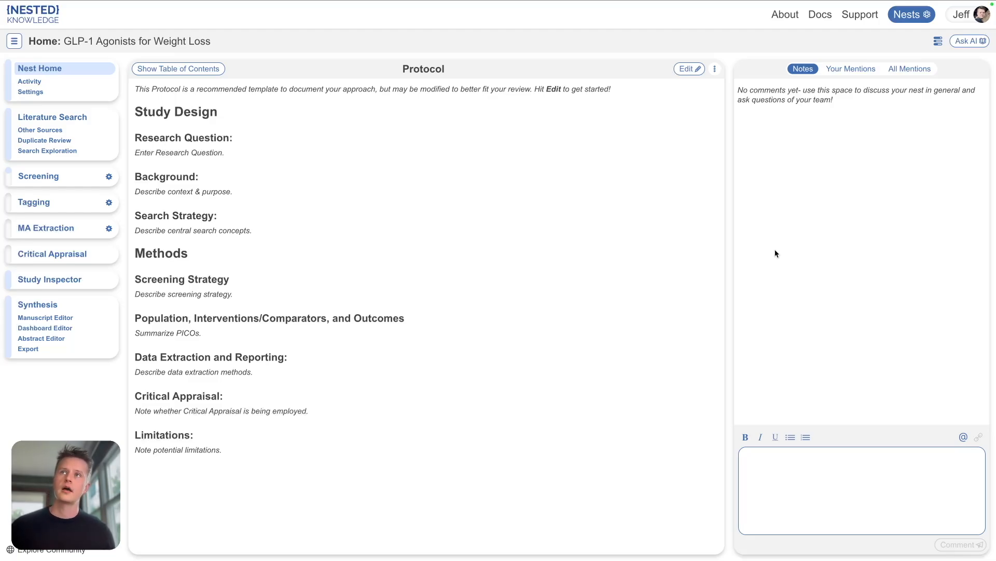
{"action": "left_click", "coordinate": [31, 82]}
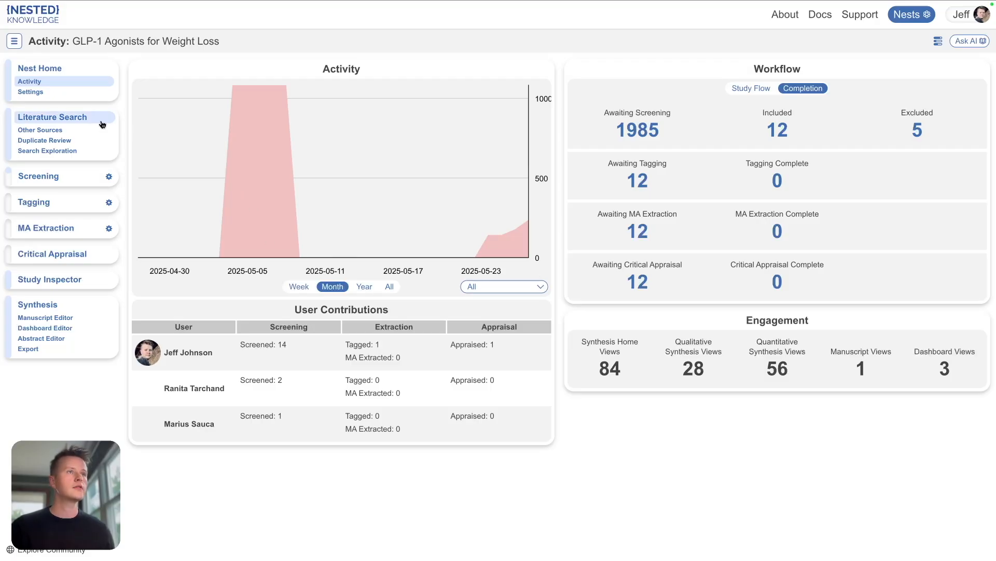
{"action": "left_click", "coordinate": [23, 92]}
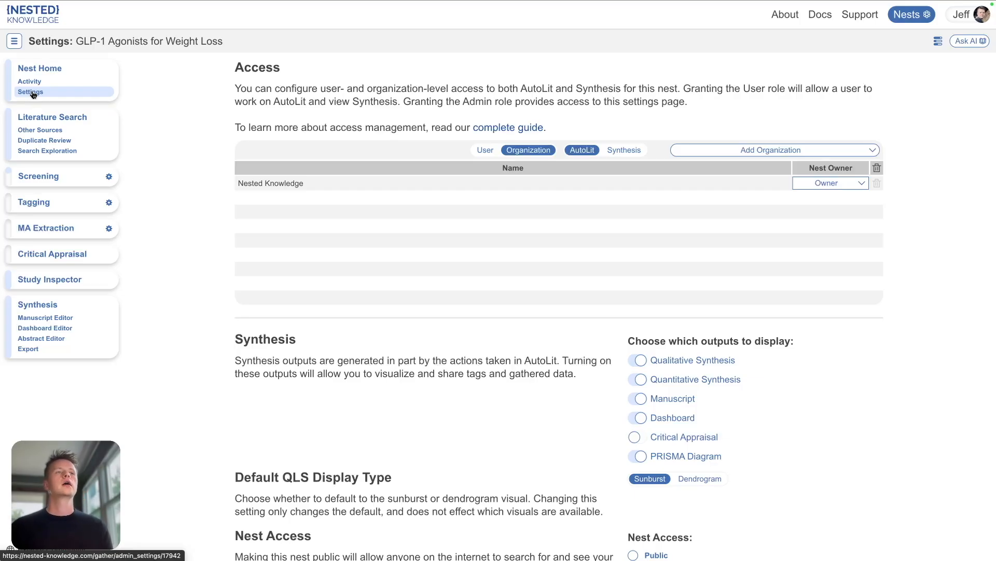
Step: Open Literature Search and start a new automatic search with the query GLP-1
{"action": "left_click", "coordinate": [48, 117]}
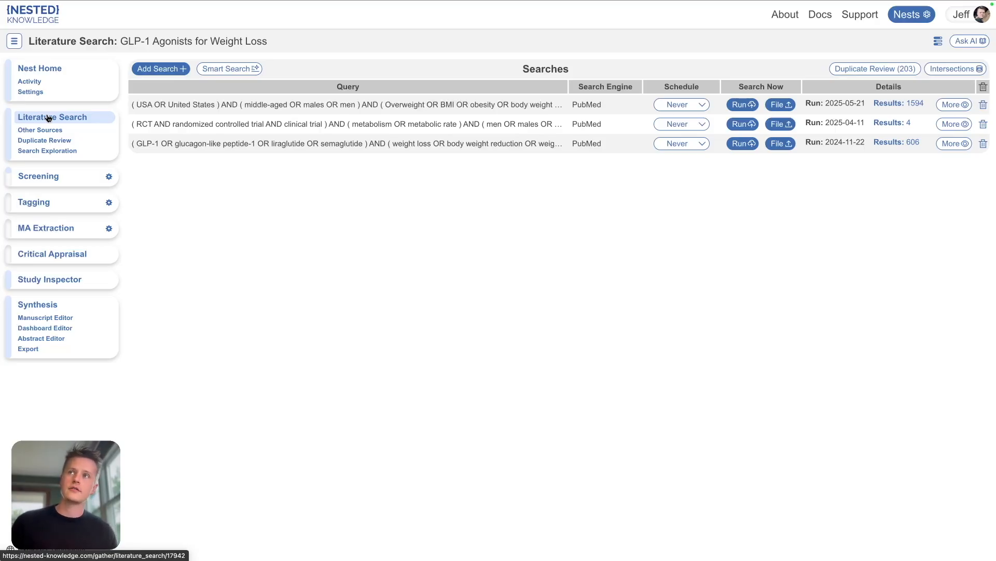
{"action": "left_click", "coordinate": [161, 68]}
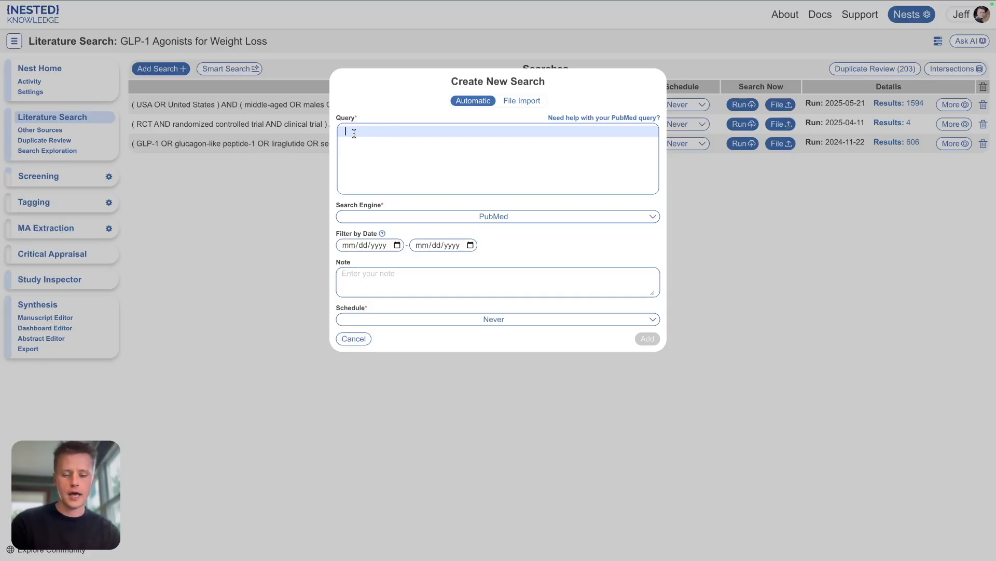
{"action": "type", "text": "GL"}
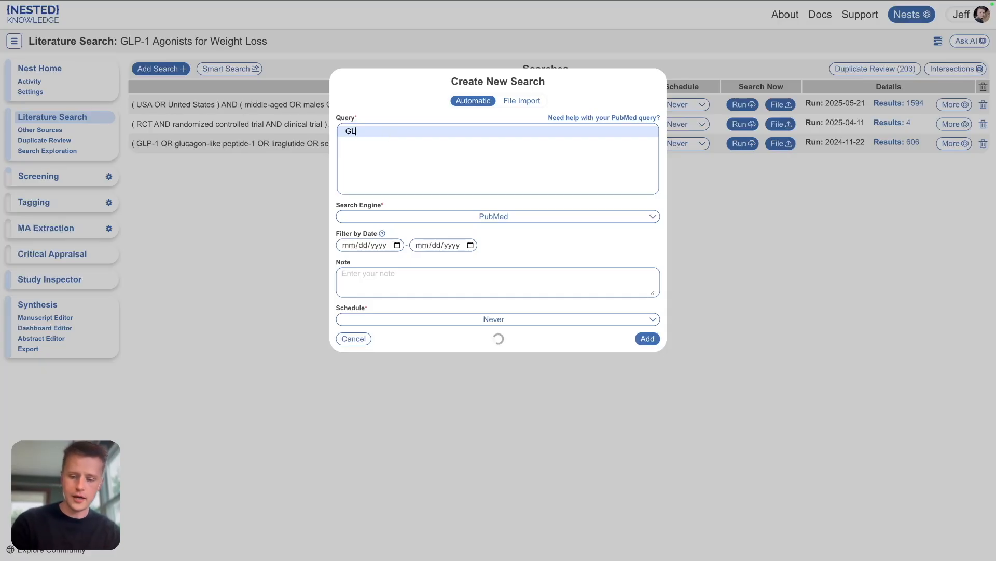
{"action": "type", "text": "P-1"}
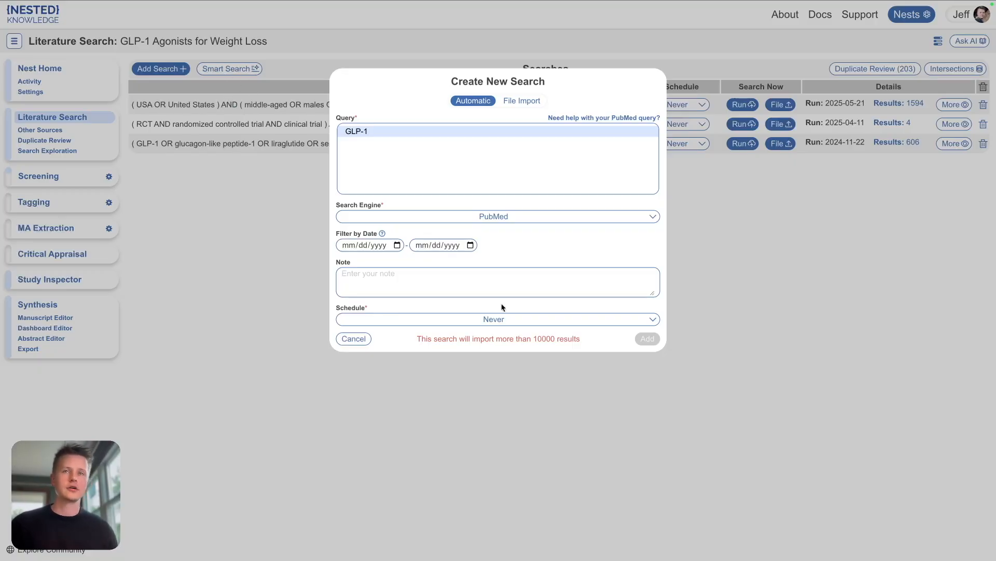
Step: Examine the search engine, schedule and file import options of the new search, then close it
{"action": "left_click", "coordinate": [492, 218]}
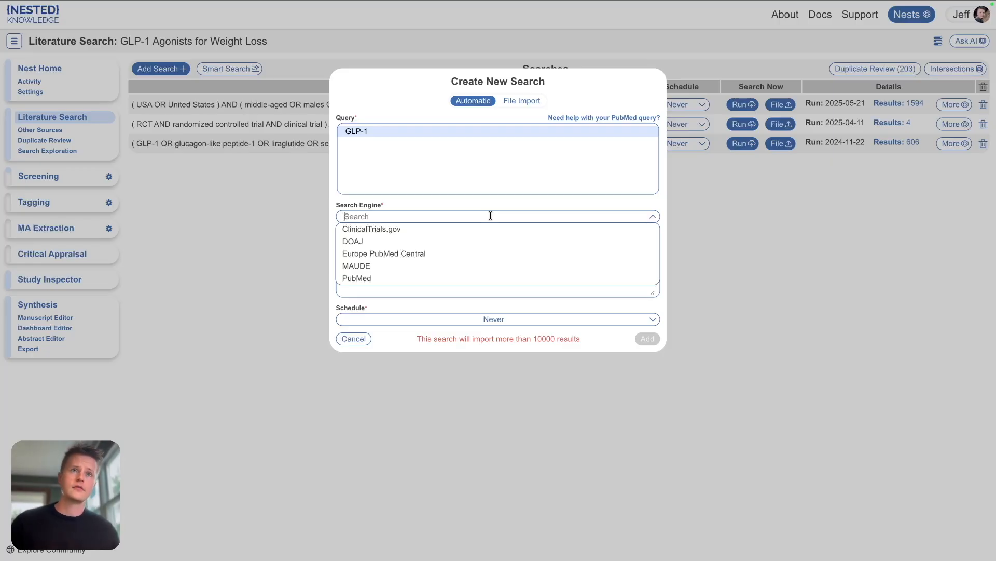
{"action": "left_click", "coordinate": [458, 320]}
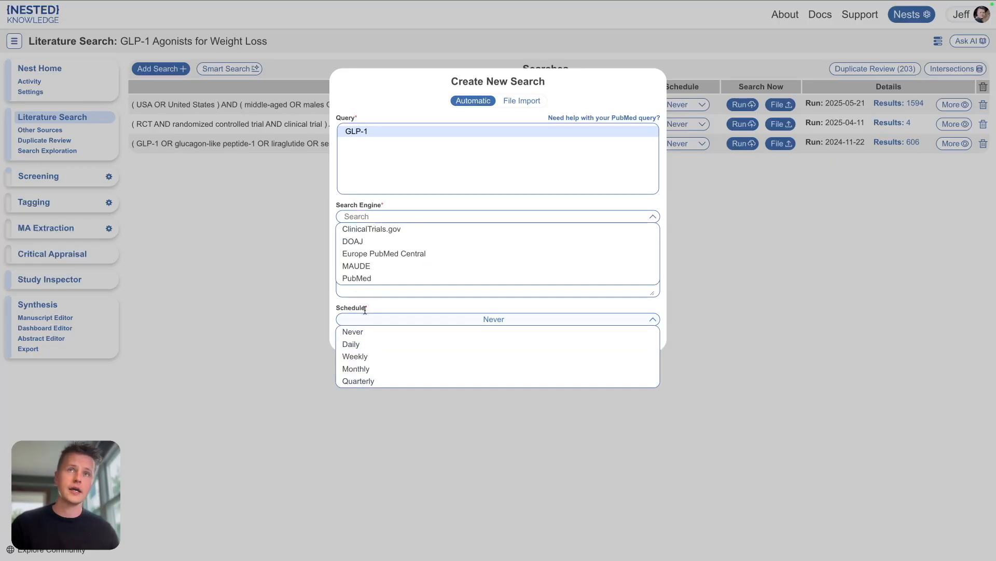
{"action": "left_click", "coordinate": [522, 101]}
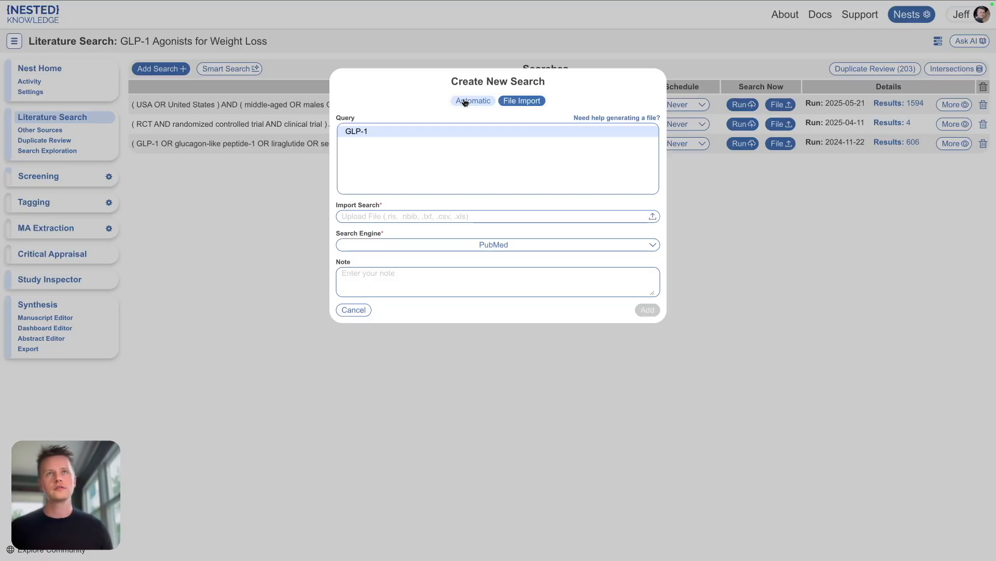
{"action": "left_click", "coordinate": [478, 244]}
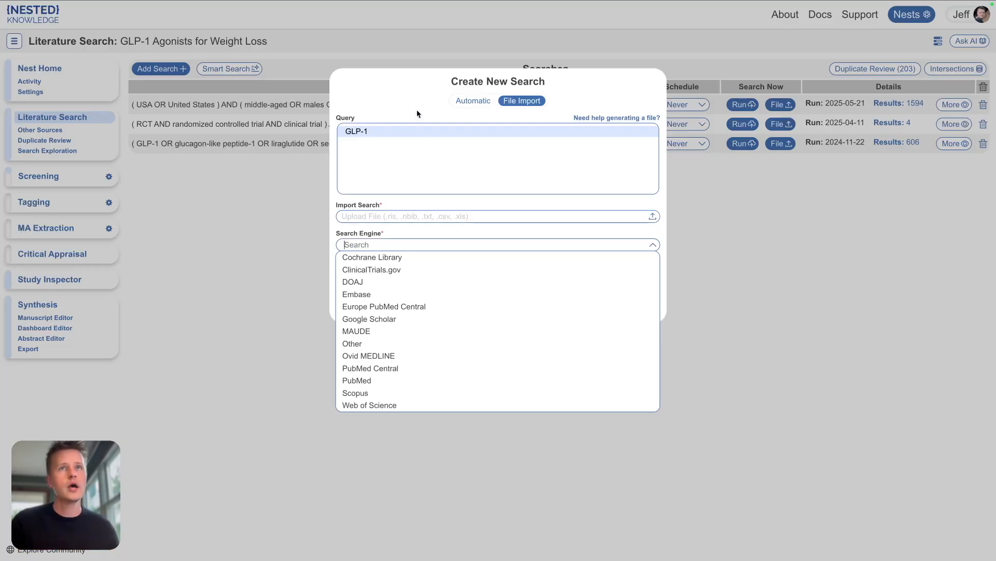
{"action": "left_click", "coordinate": [471, 101]}
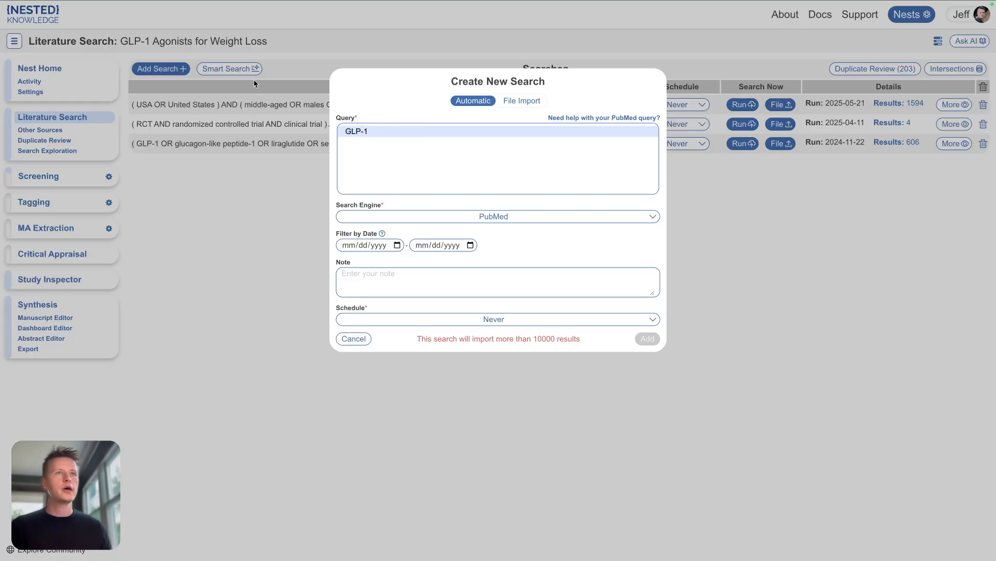
{"action": "left_click", "coordinate": [275, 69]}
Step: Open Smart Search and trim the research question to 'What is the efficacy of GLP-1 receptor'
{"action": "left_click", "coordinate": [220, 70]}
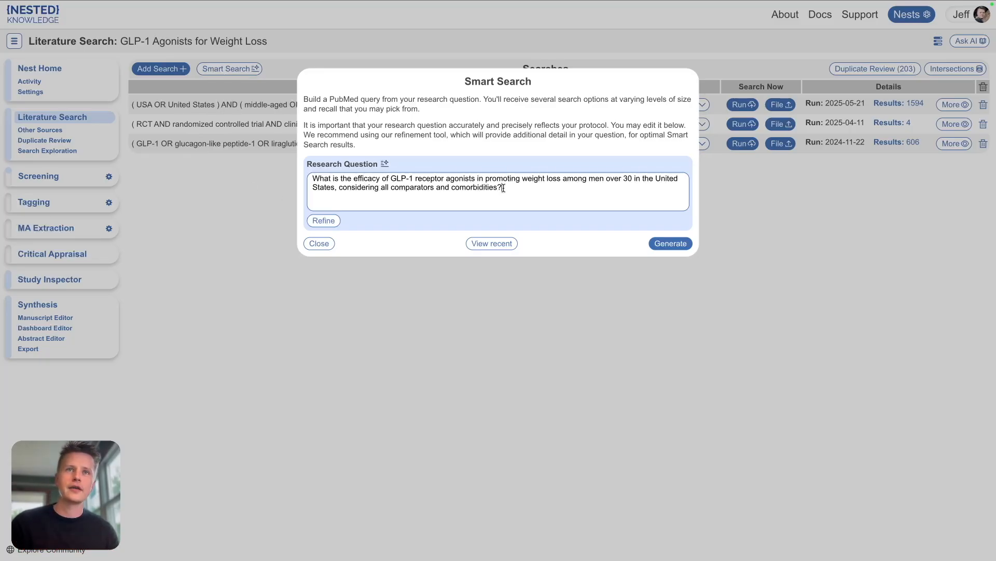
{"action": "left_click_drag", "start_coordinate": [503, 188], "coordinate": [444, 180]}
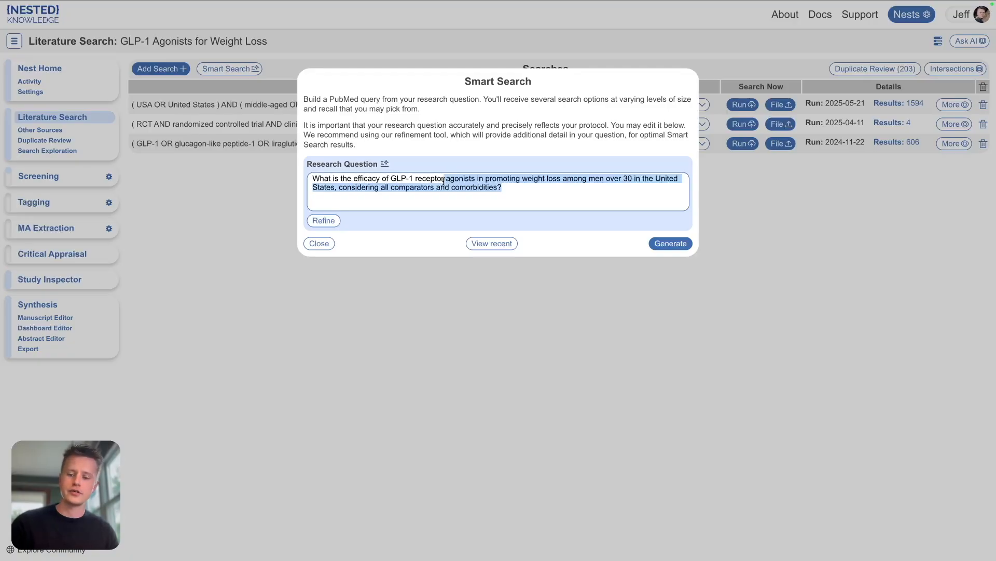
{"action": "key", "text": "BackSpace"}
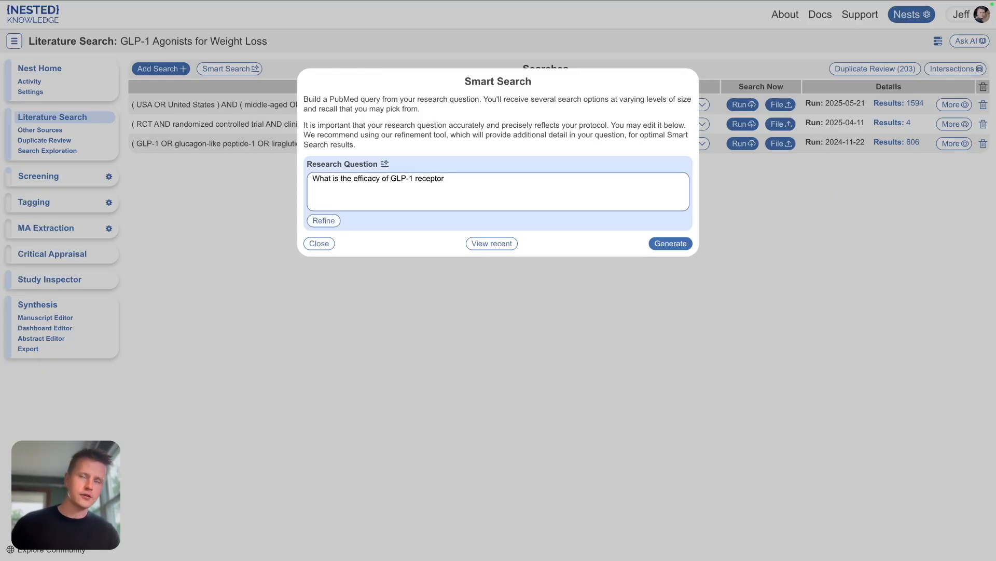
Step: Refine the research question, answering 'I'm really interested weight loss, first year, I'm not interested in diabetes, only weight loss, men'
{"action": "left_click", "coordinate": [324, 221]}
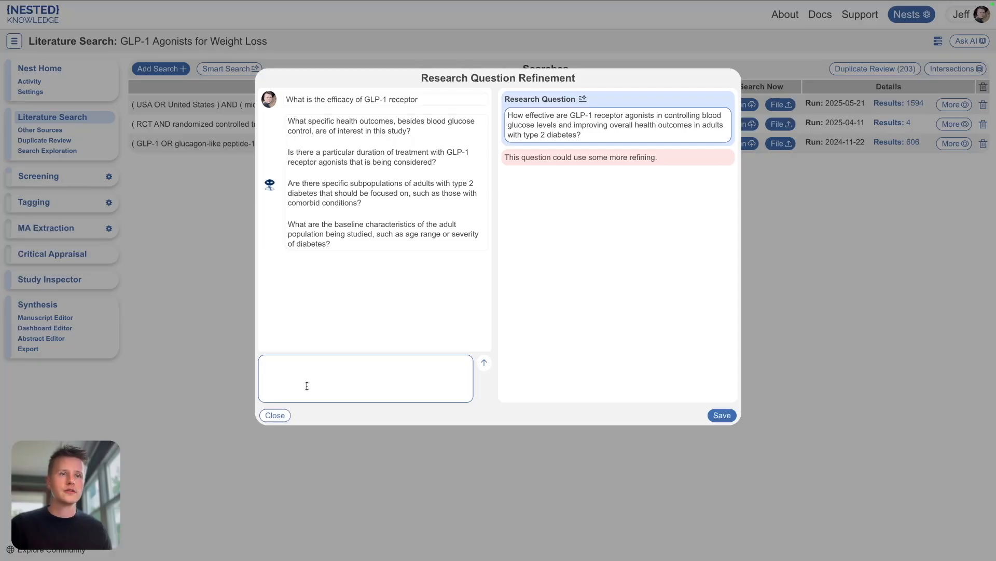
{"action": "left_click", "coordinate": [283, 361]}
{"action": "type", "text": "I'm "}
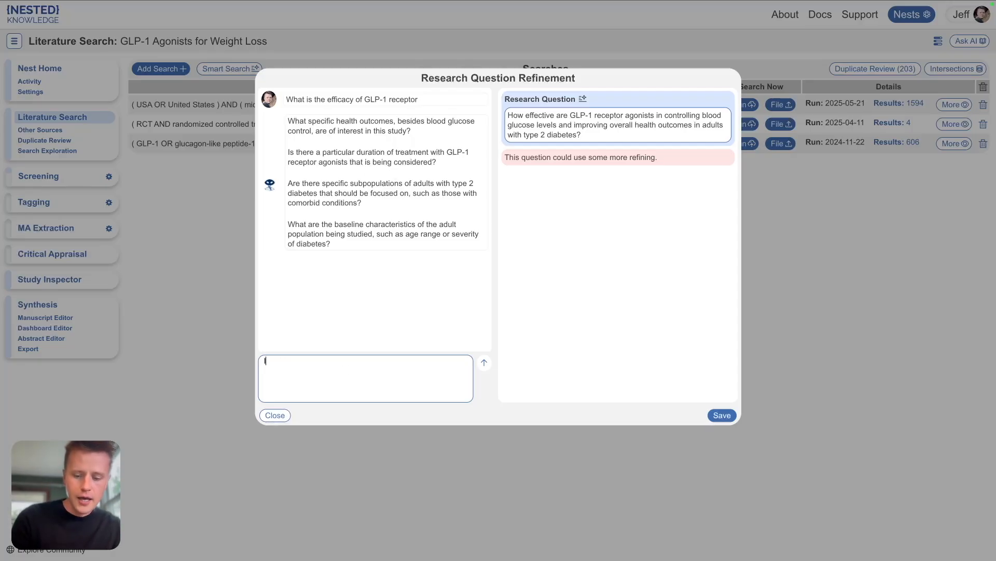
{"action": "type", "text": "rea"}
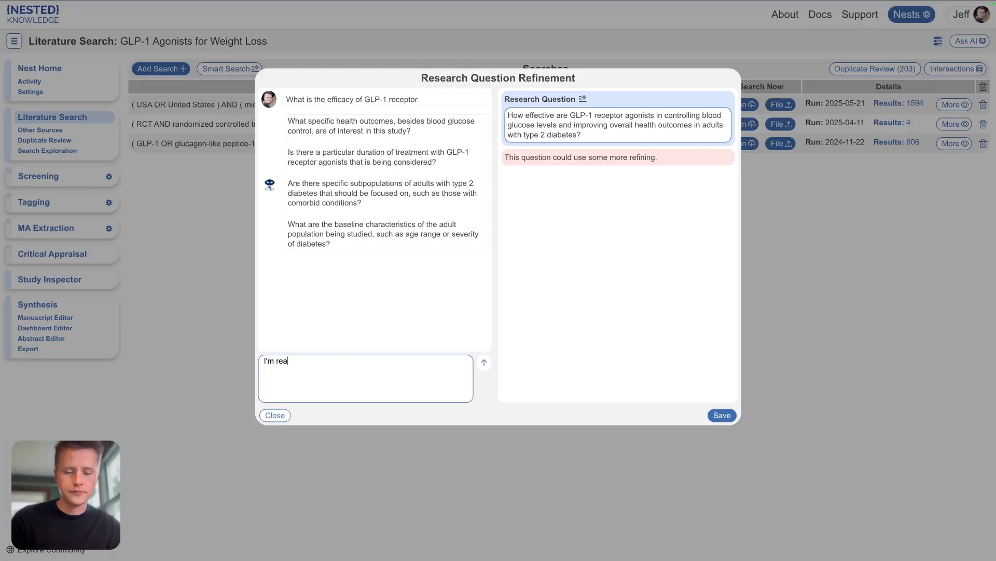
{"action": "type", "text": "lly "}
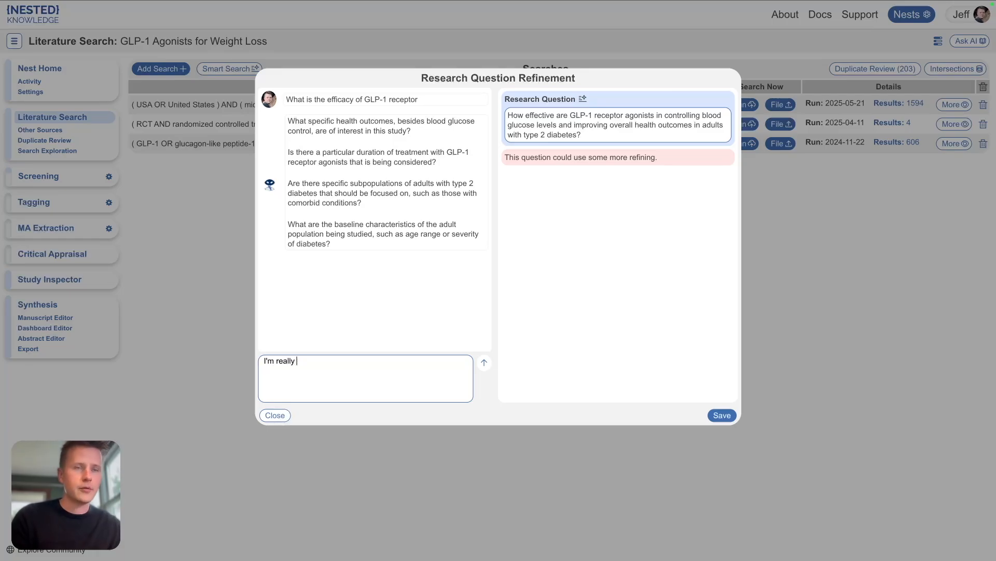
{"action": "type", "text": "inte"}
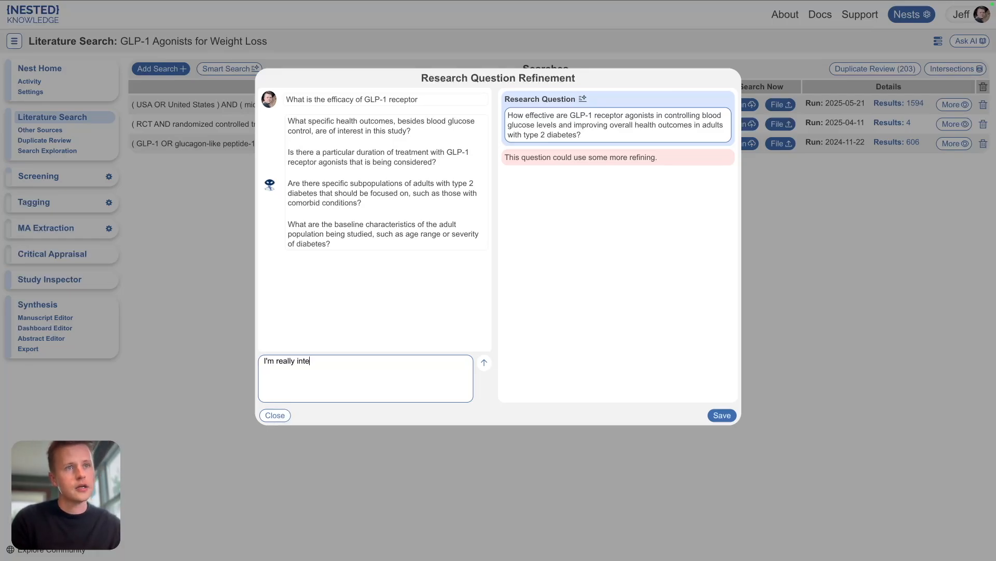
{"action": "type", "text": "sest"}
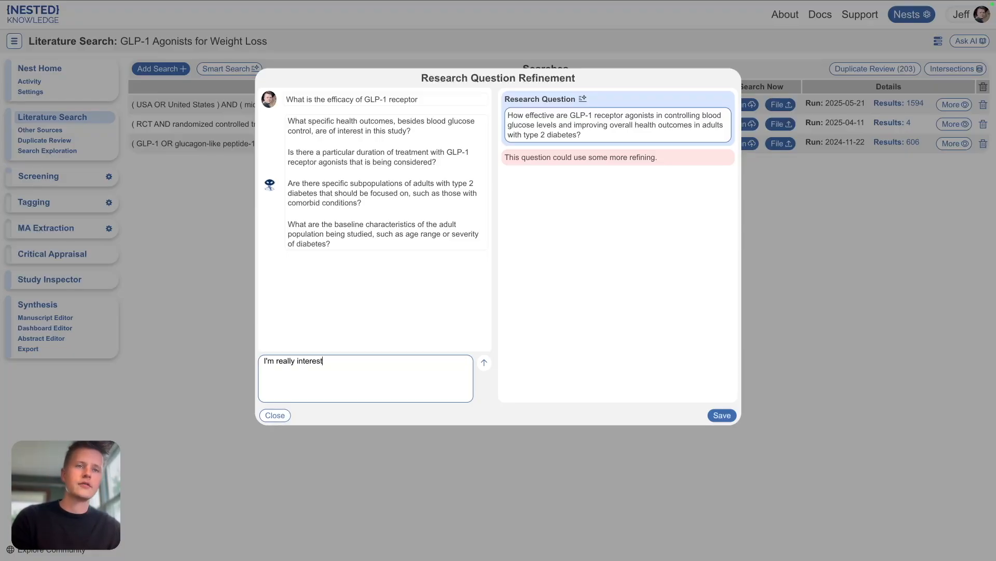
{"action": "type", "text": "ed "}
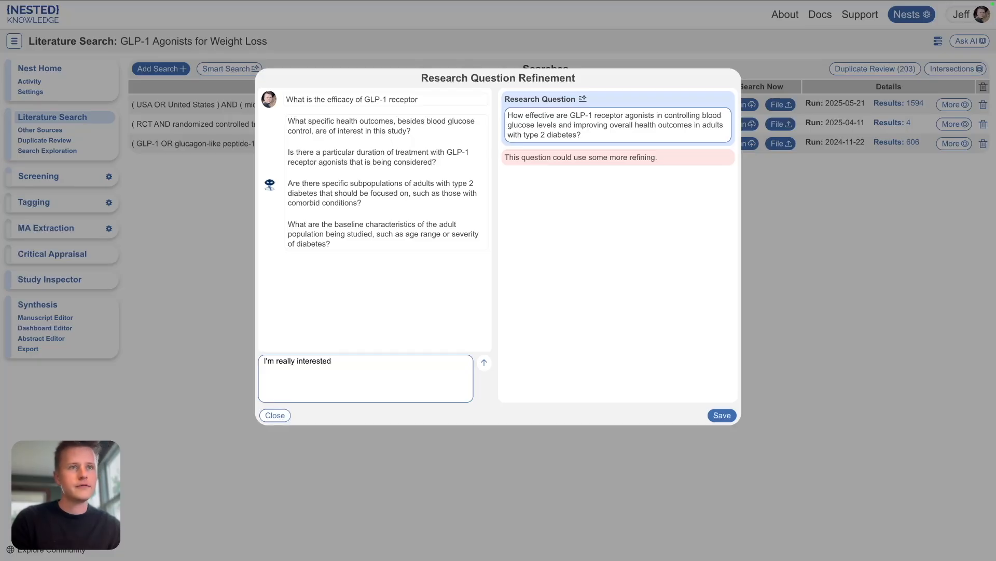
{"action": "type", "text": "weight"}
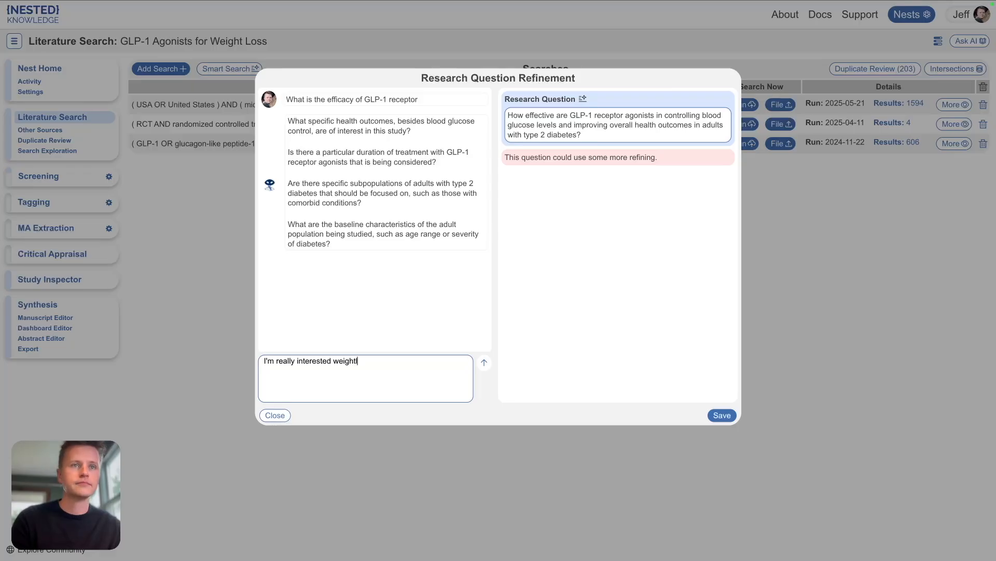
{"action": "type", "text": " loss"}
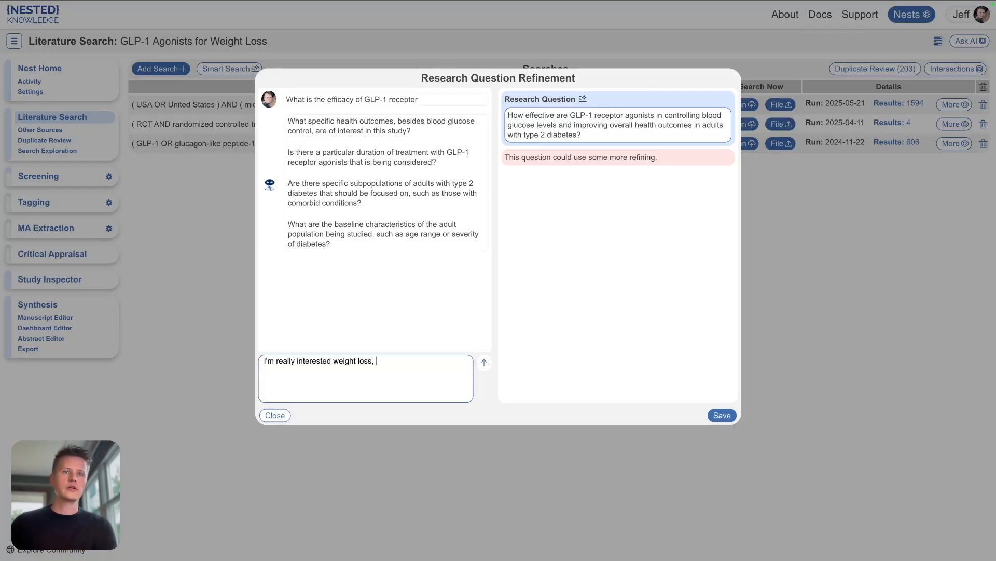
{"action": "type", "text": ", first ye"}
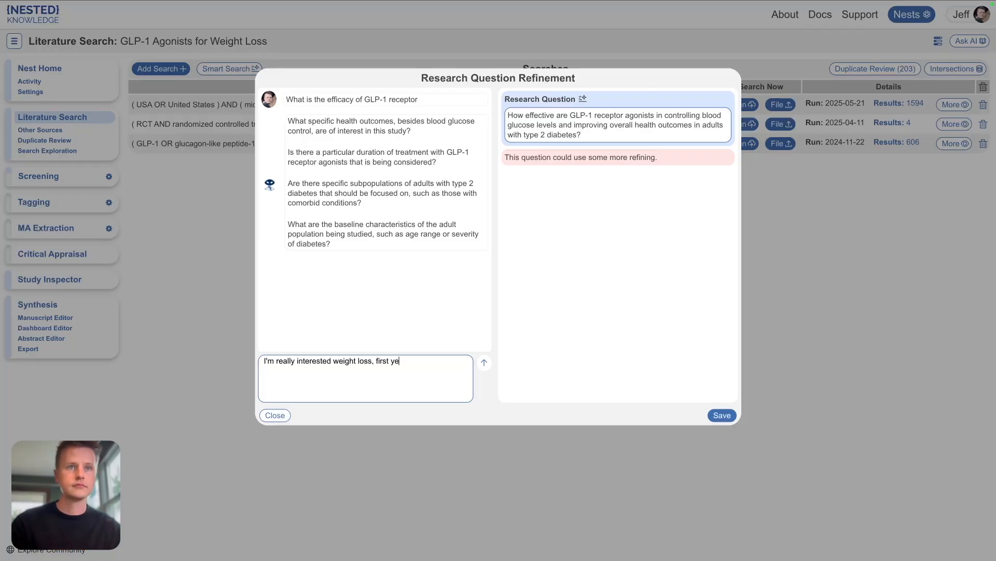
{"action": "type", "text": "ar,"}
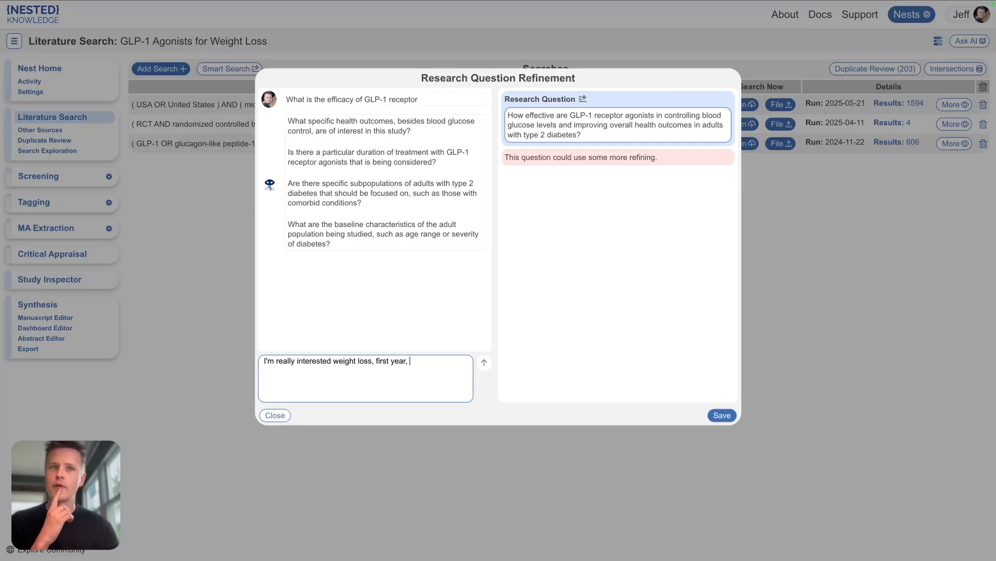
{"action": "type", "text": "I'm "}
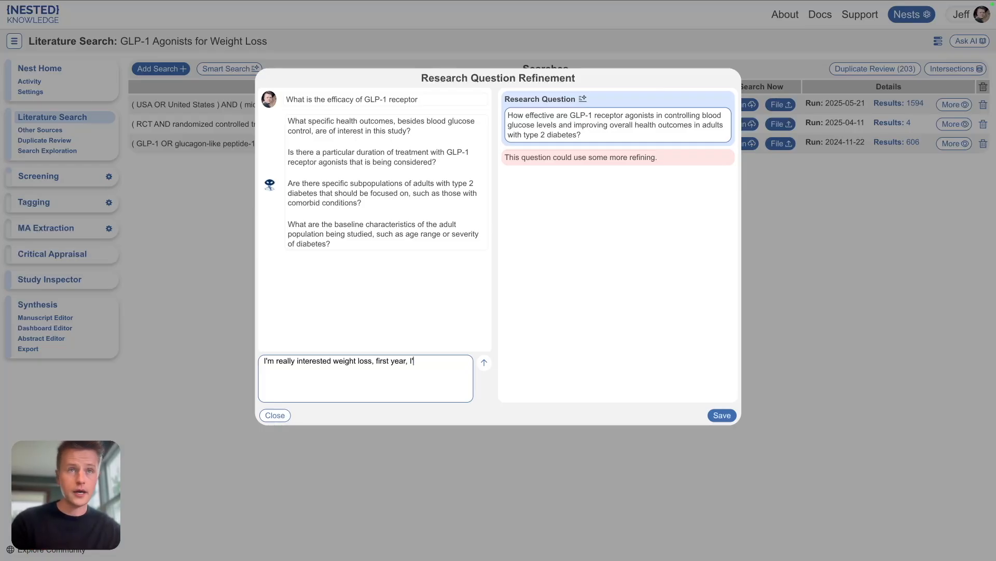
{"action": "type", "text": "not int"}
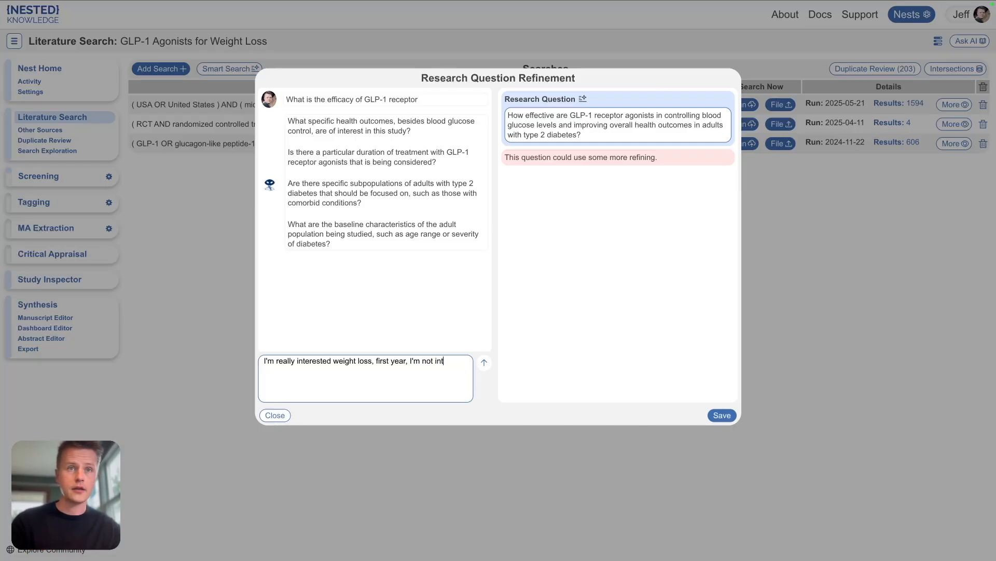
{"action": "type", "text": "erested in"}
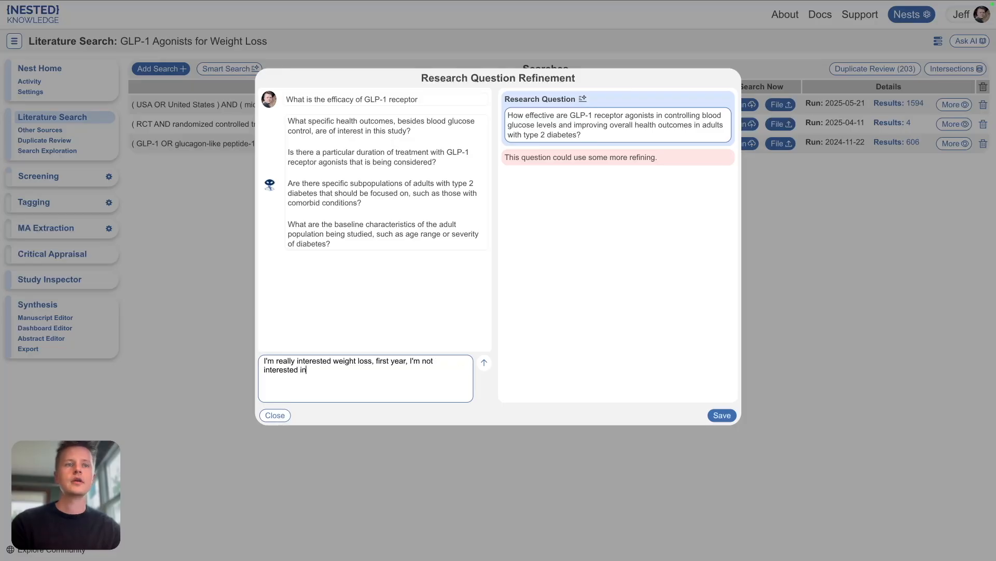
{"action": "type", "text": " diabetes"}
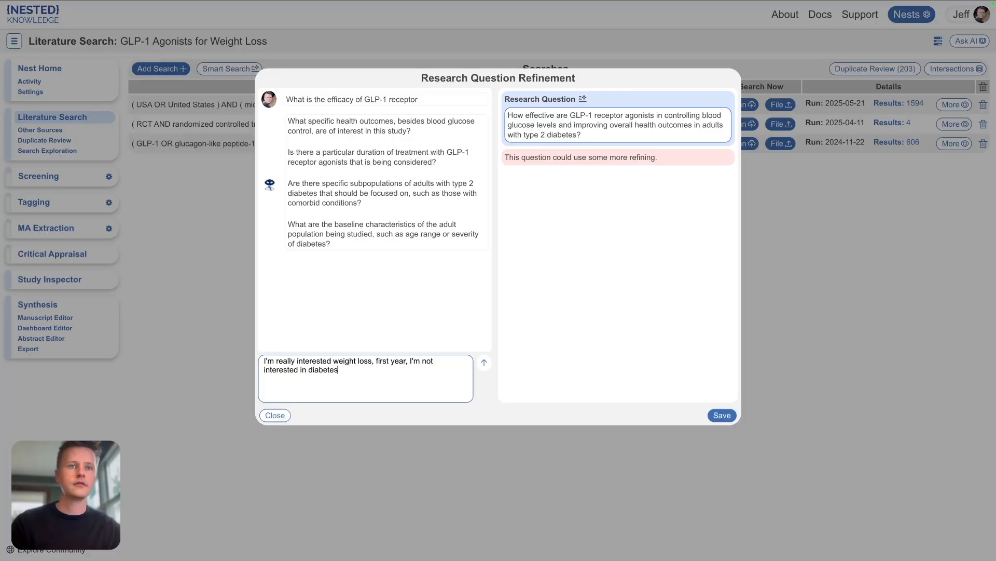
{"action": "type", "text": ", only we"}
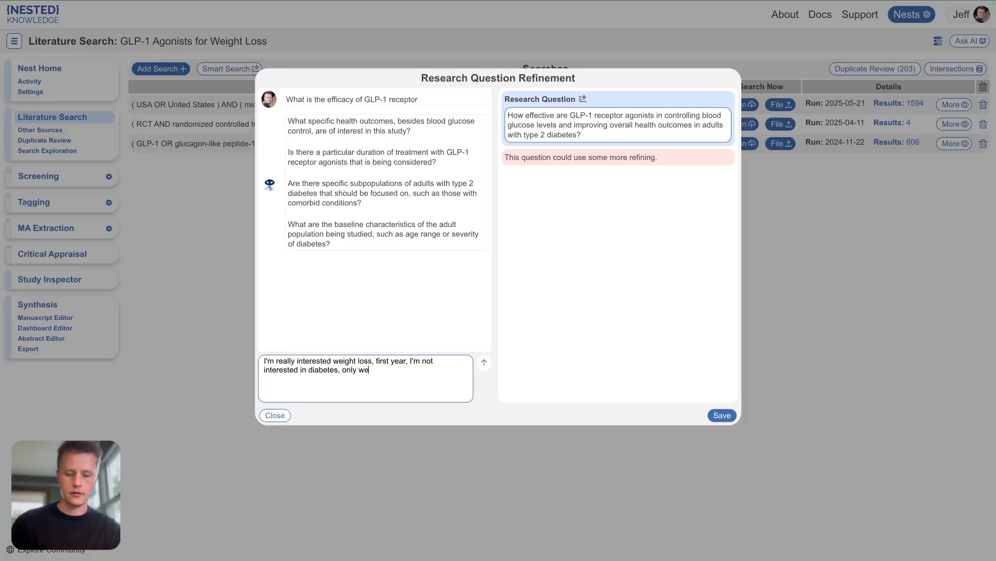
{"action": "type", "text": "ight"}
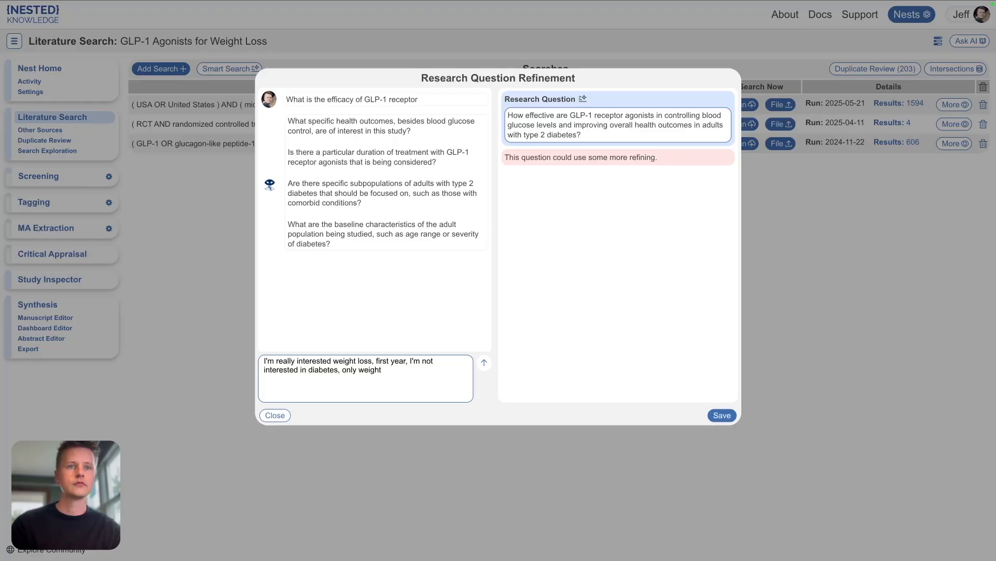
{"action": "type", "text": " loss"}
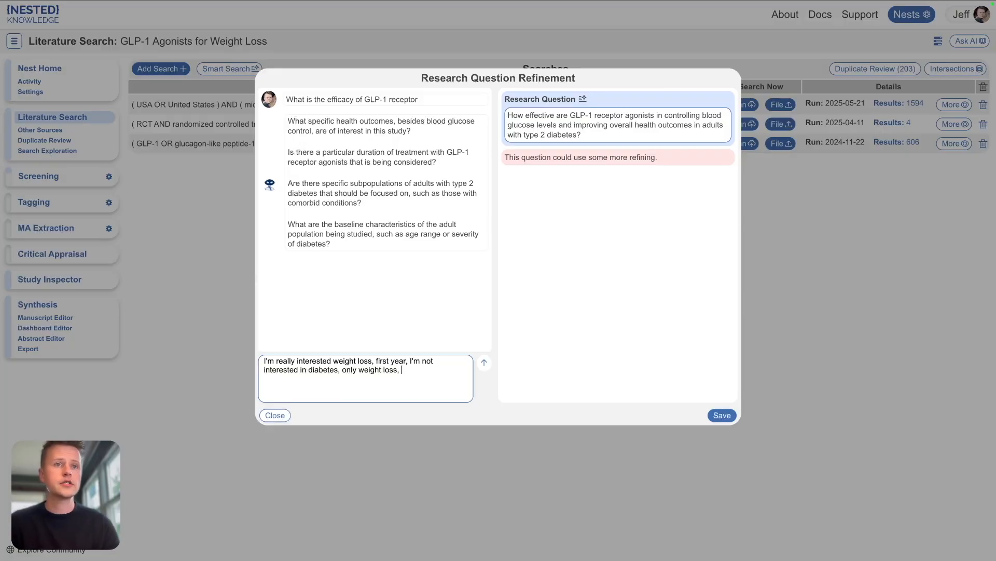
{"action": "type", "text": ", men in th"}
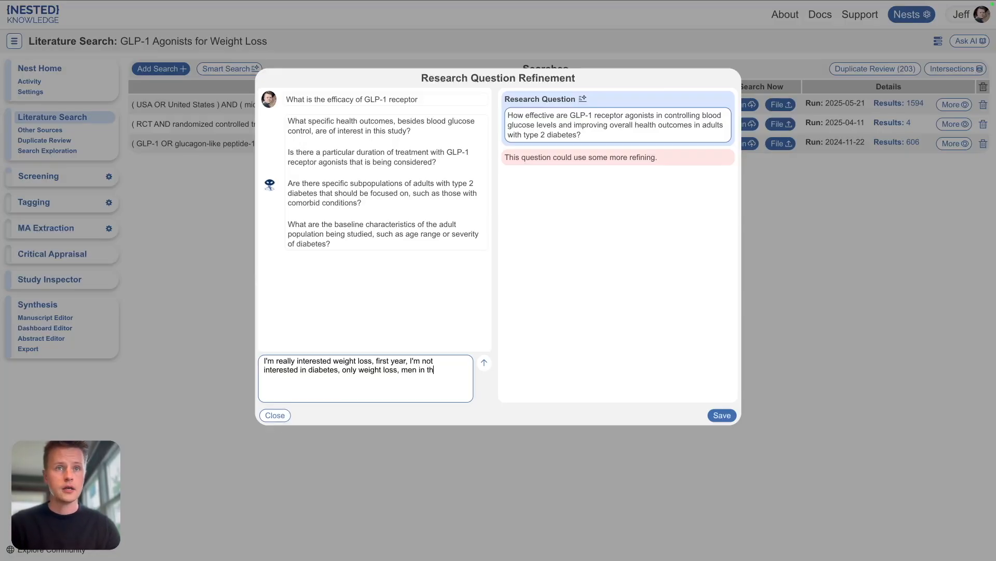
{"action": "key", "text": "BackSpace"}
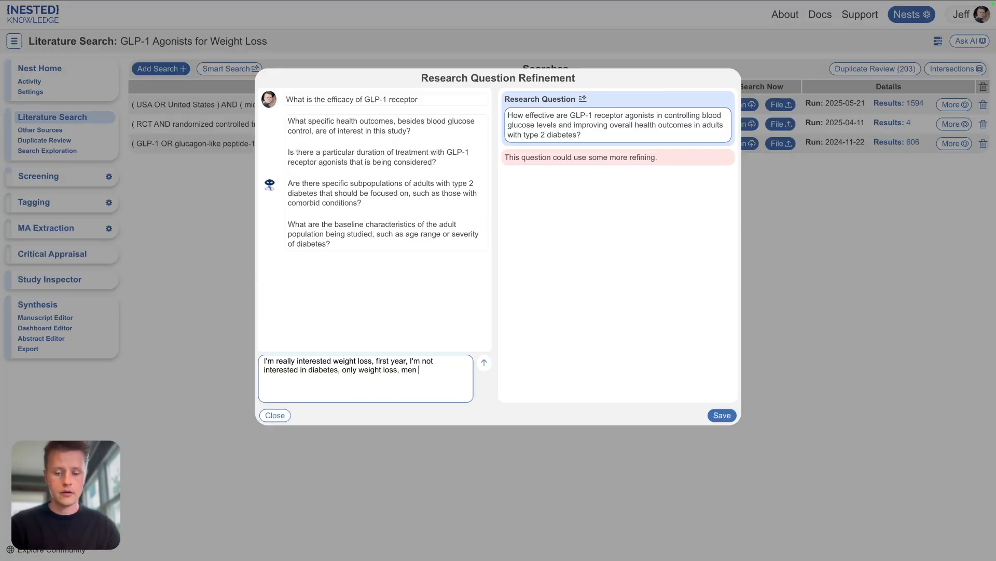
Step: Extend the refinement answer with '30 or older, united states, overweight, bmi' and submit it
{"action": "type", "text": "30 "}
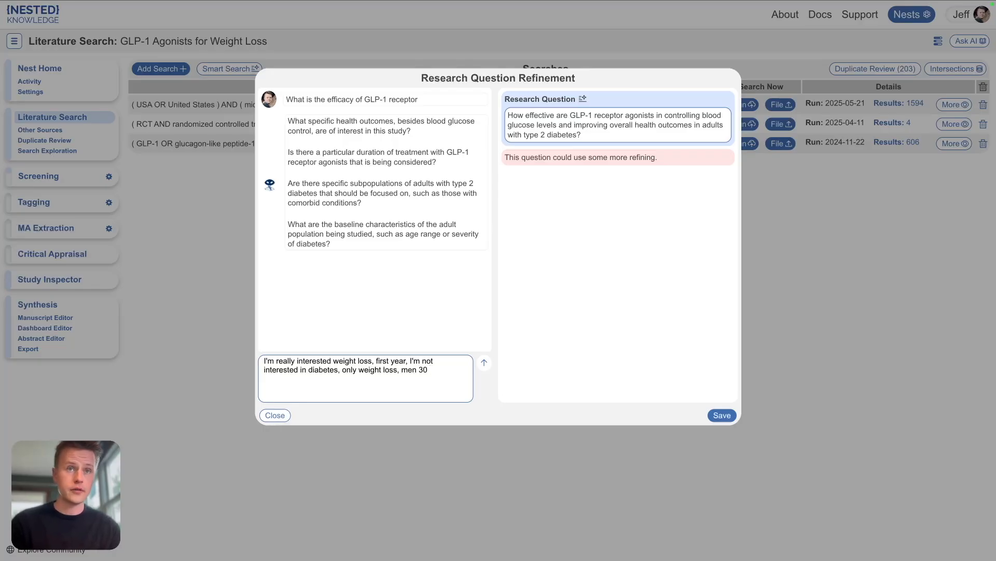
{"action": "type", "text": "or ol"}
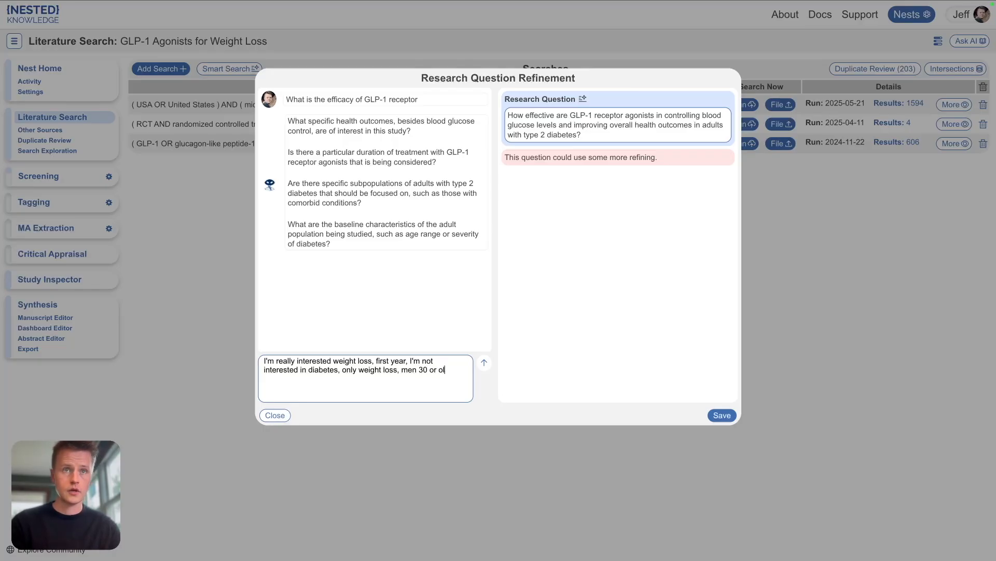
{"action": "type", "text": "der"}
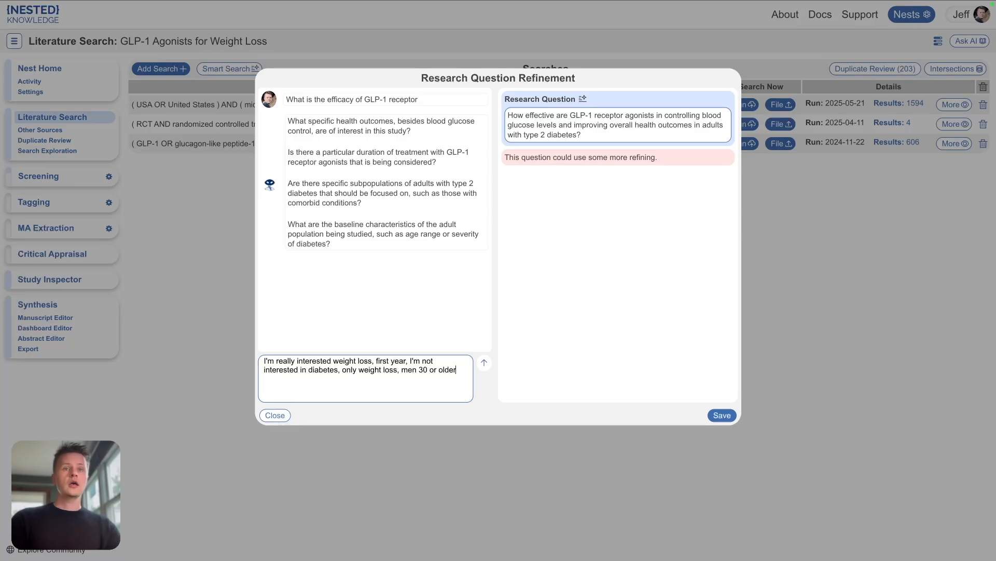
{"action": "type", "text": ", unite"}
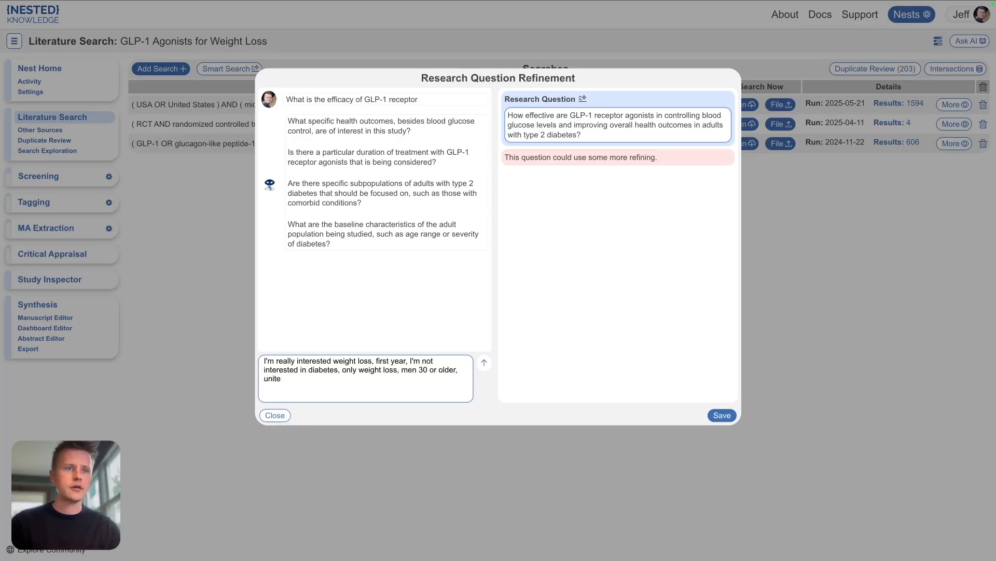
{"action": "type", "text": "d st"}
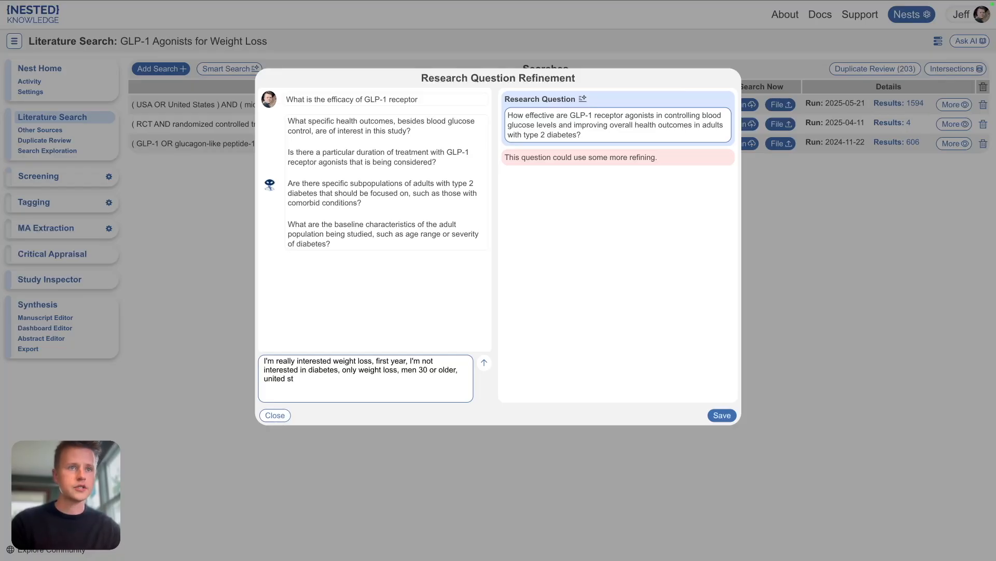
{"action": "type", "text": "ated"}
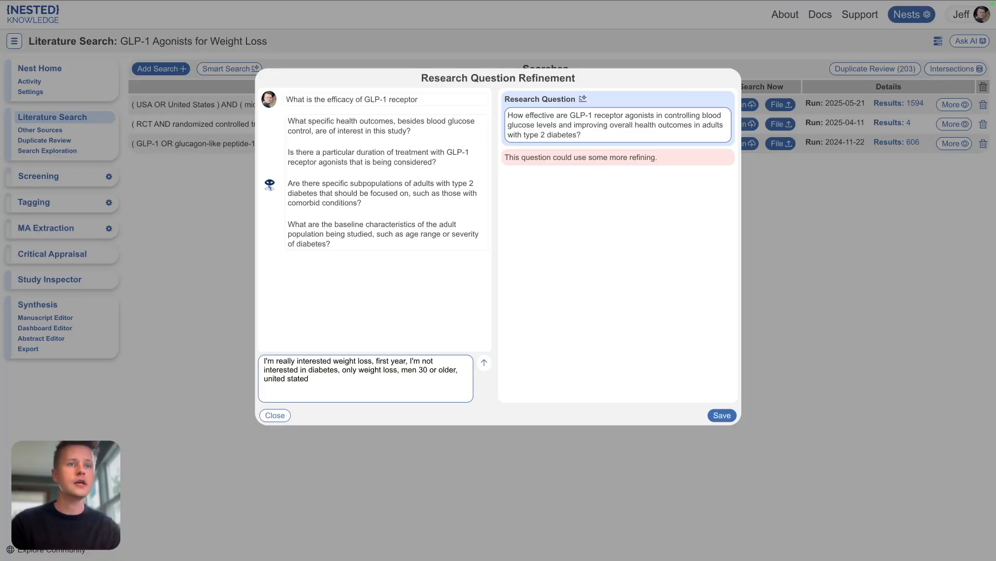
{"action": "key", "text": "BackSpace"}
{"action": "type", "text": "s,"}
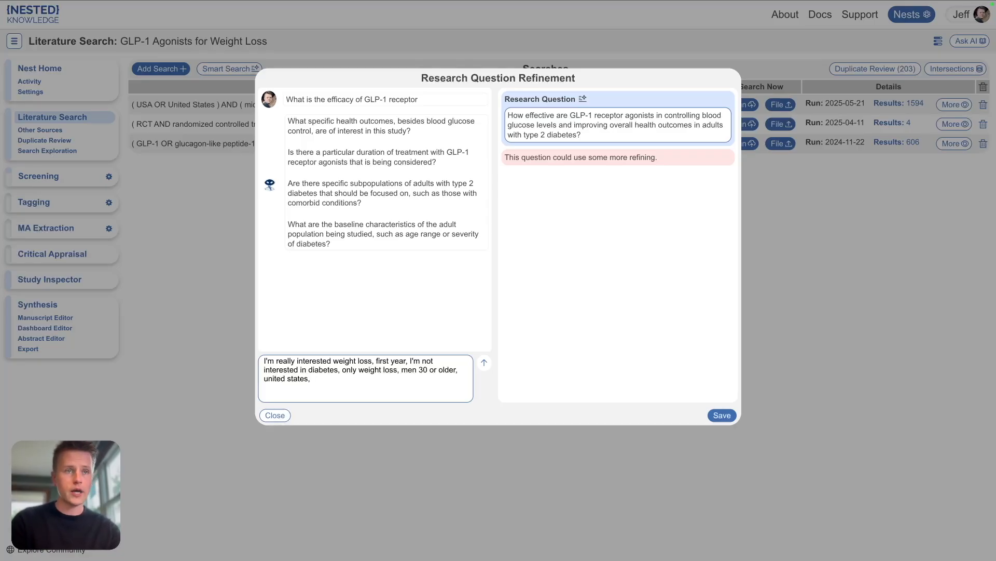
{"action": "type", "text": "over"}
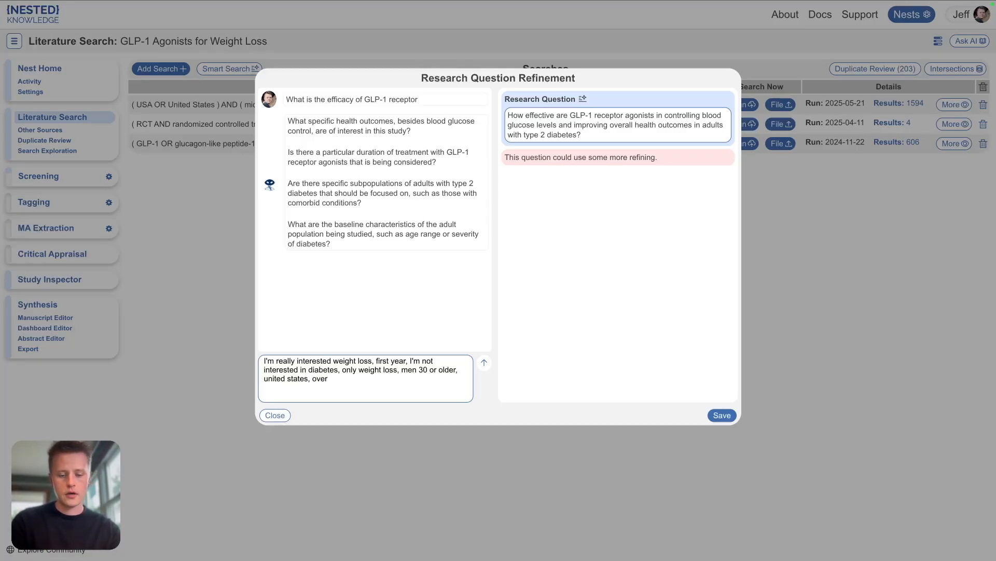
{"action": "type", "text": "wei"}
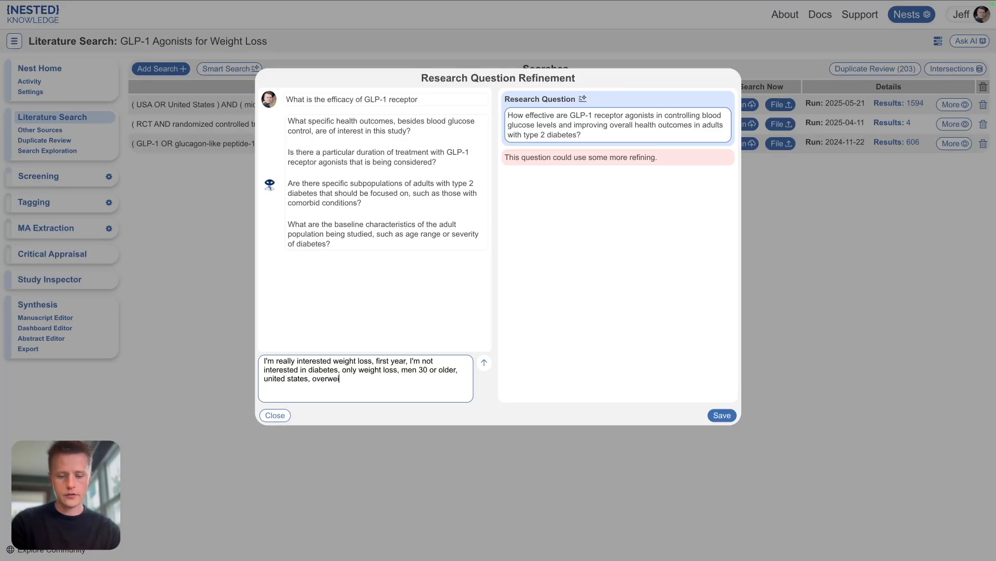
{"action": "type", "text": "ght"}
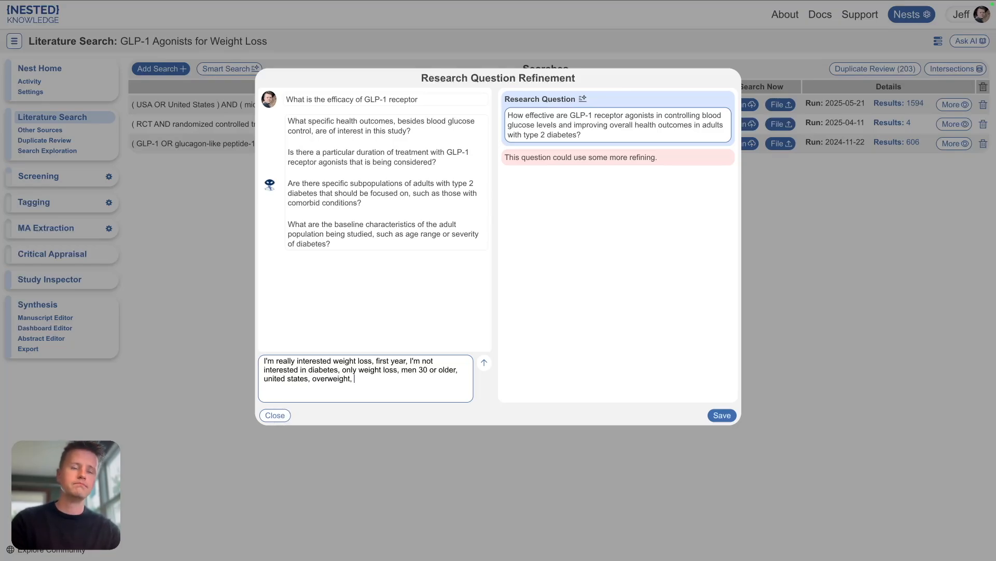
{"action": "type", "text": ", bmi"}
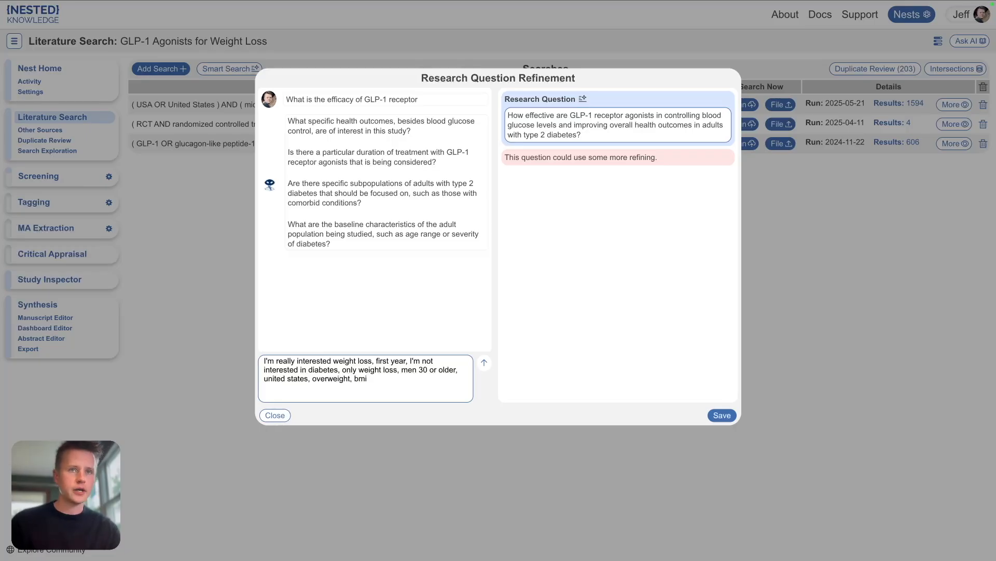
{"action": "left_click", "coordinate": [483, 363]}
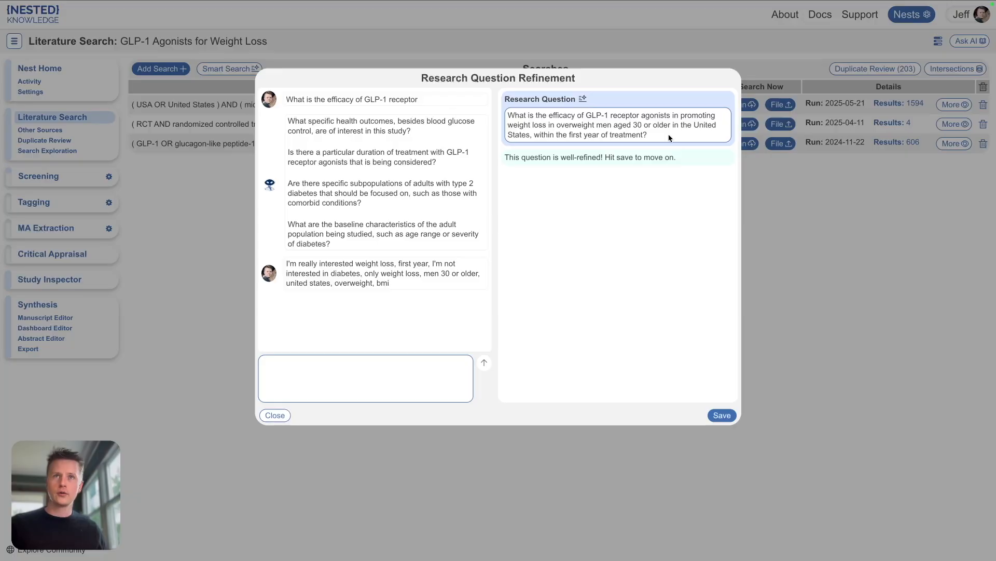
Step: Save the refined research question and generate Smart Search queries from it
{"action": "left_click", "coordinate": [722, 416]}
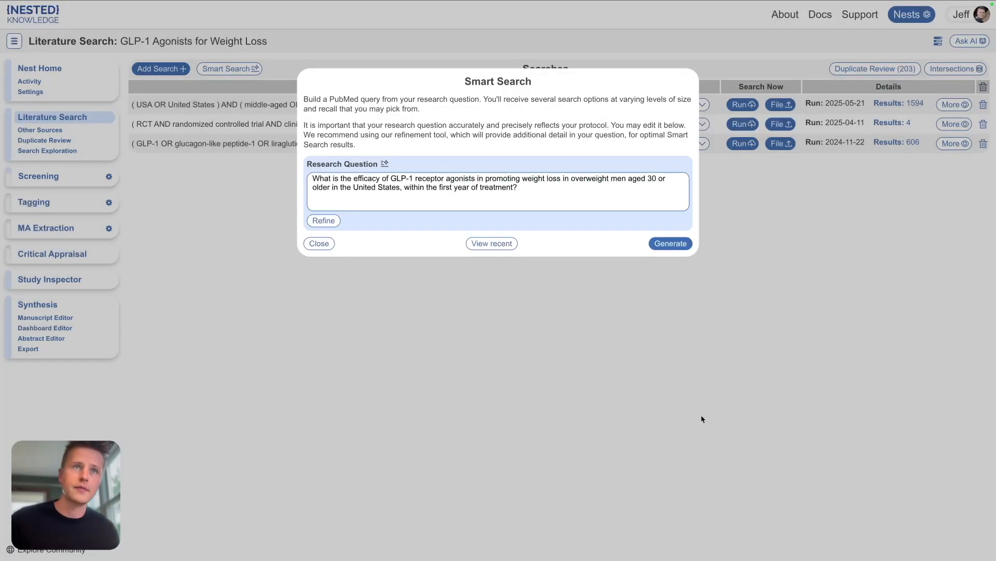
{"action": "left_click", "coordinate": [670, 243]}
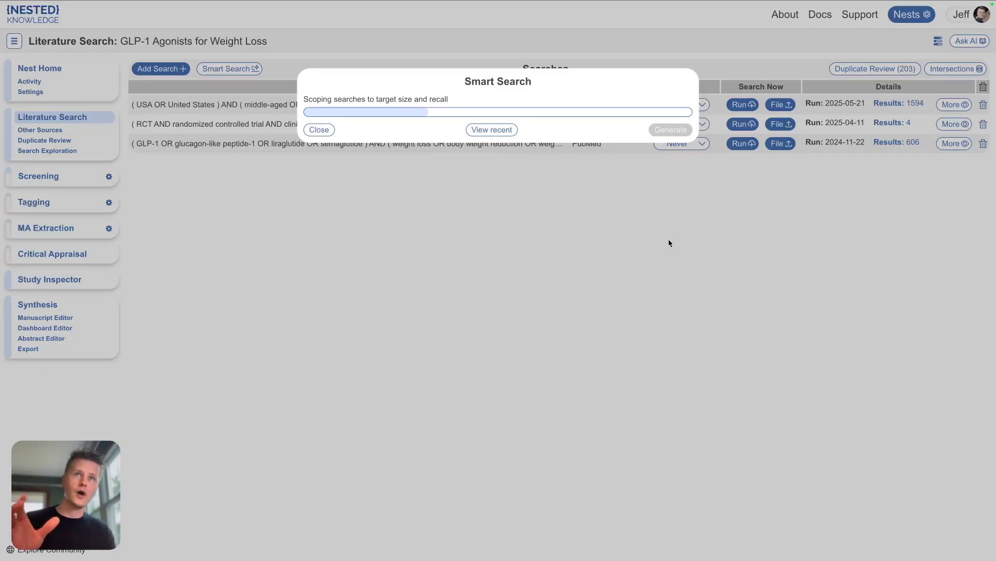
{"action": "left_click", "coordinate": [469, 132]}
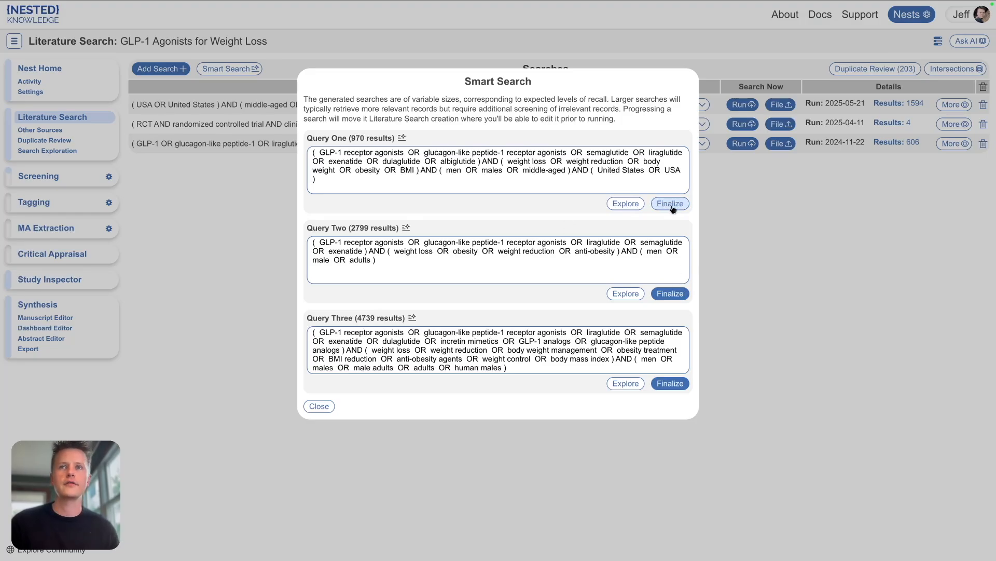
Step: Explore Query One in Search Exploration, replacing the existing exploration concepts
{"action": "left_click", "coordinate": [628, 205]}
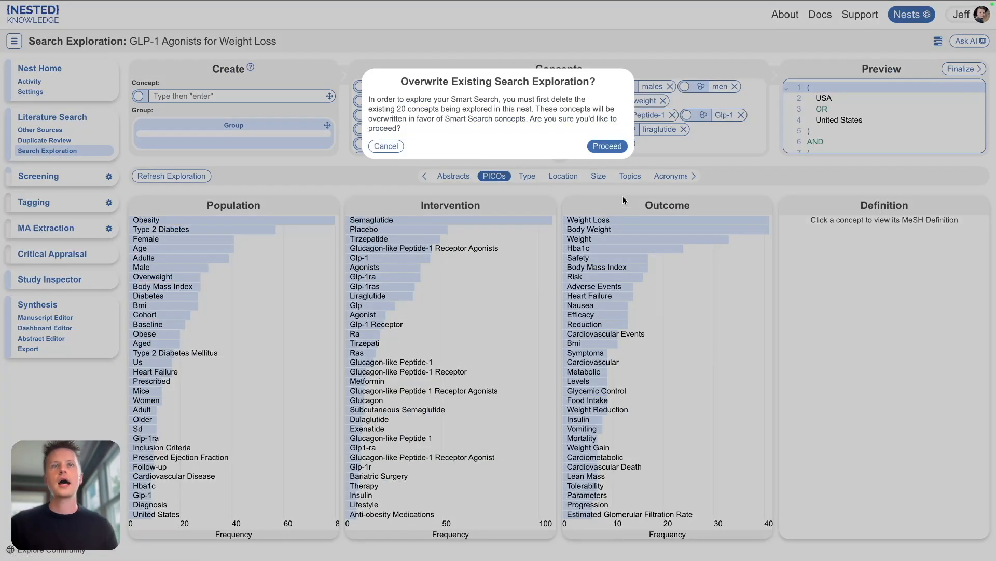
{"action": "left_click", "coordinate": [606, 147]}
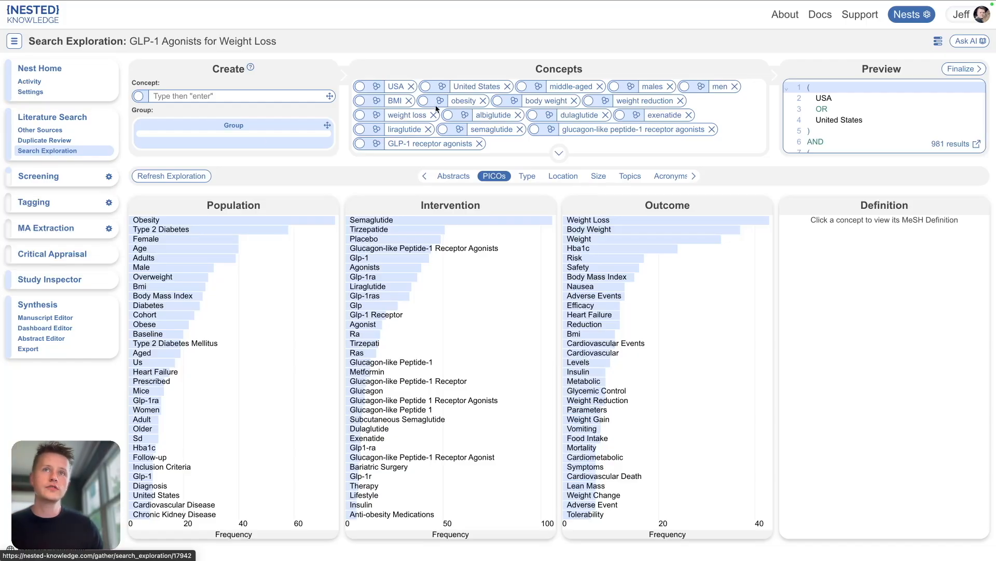
Step: Add the concept GLP-1 to the drug group of the exploration
{"action": "left_click", "coordinate": [560, 153]}
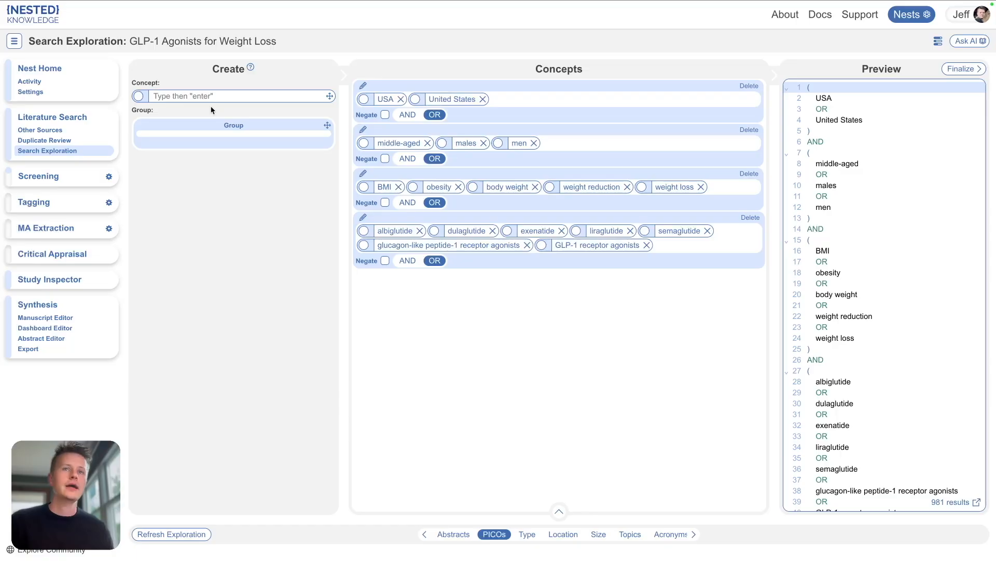
{"action": "left_click", "coordinate": [188, 96]}
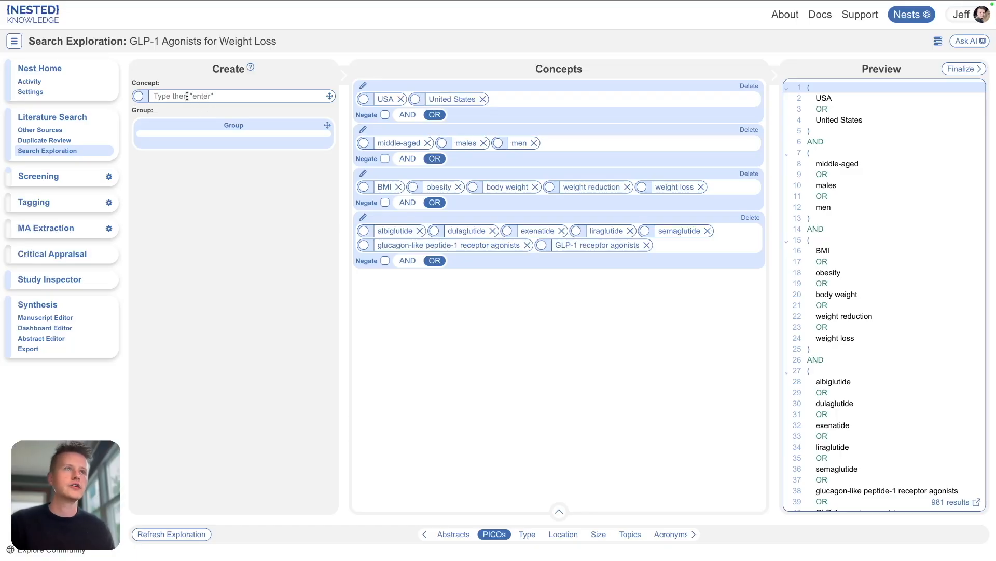
{"action": "type", "text": "GLP-1"}
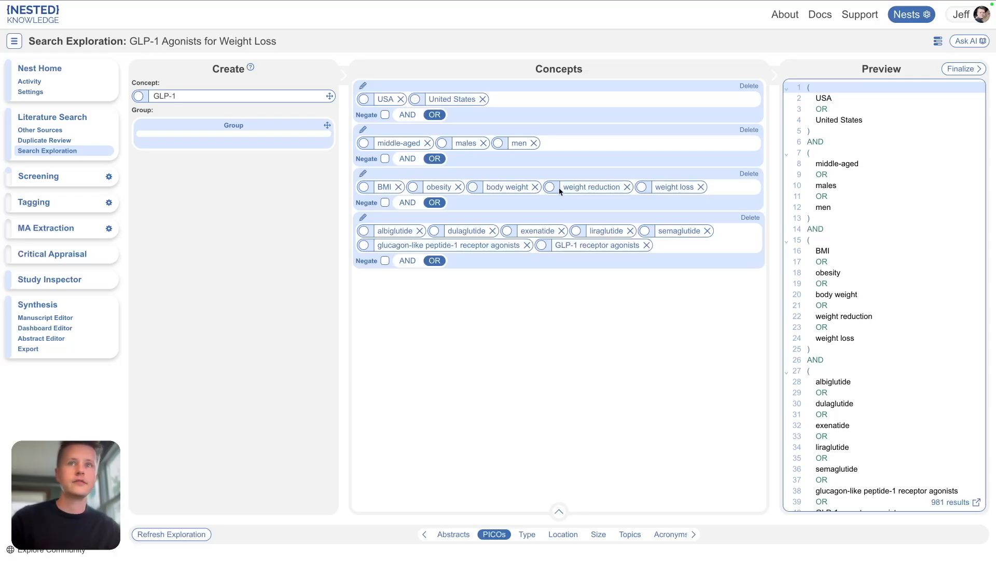
{"action": "left_click_drag", "start_coordinate": [329, 96], "coordinate": [725, 248]}
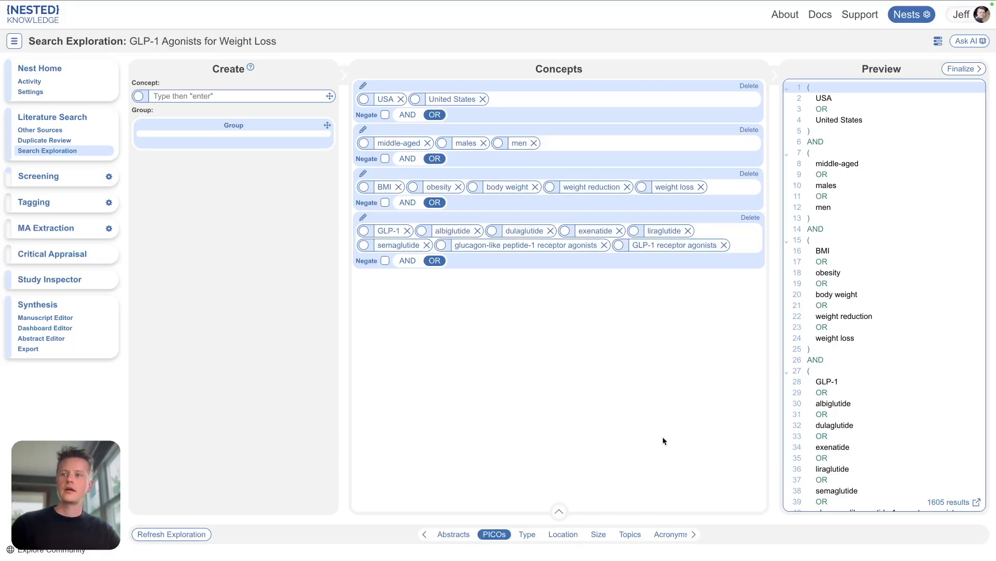
Step: Review the concept groups and their query preview
{"action": "scroll", "coordinate": [840, 224], "scroll_direction": "down", "scroll_amount": 2}
{"action": "scroll", "coordinate": [839, 224], "scroll_direction": "up", "scroll_amount": 2}
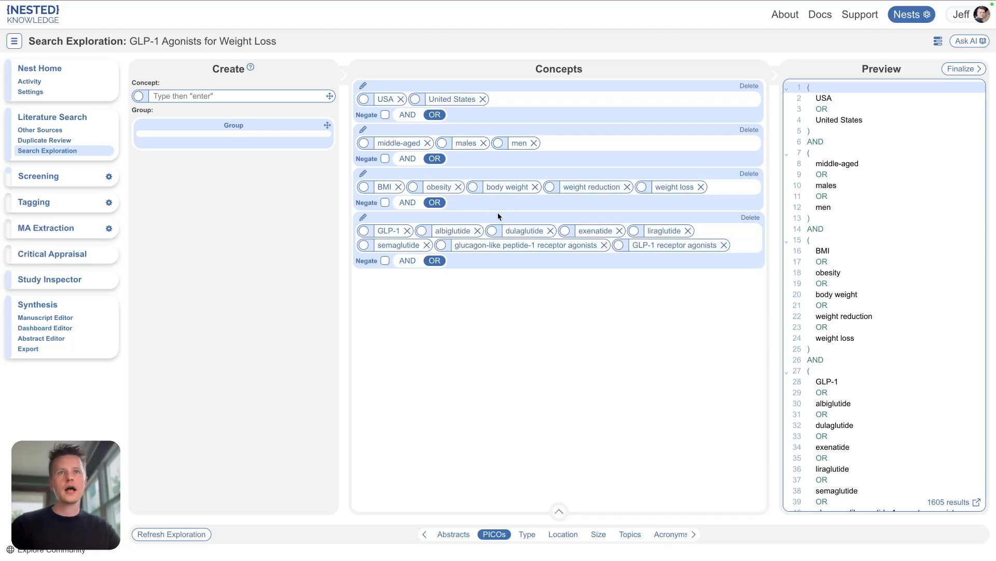
{"action": "left_click", "coordinate": [409, 203]}
{"action": "left_click", "coordinate": [438, 203]}
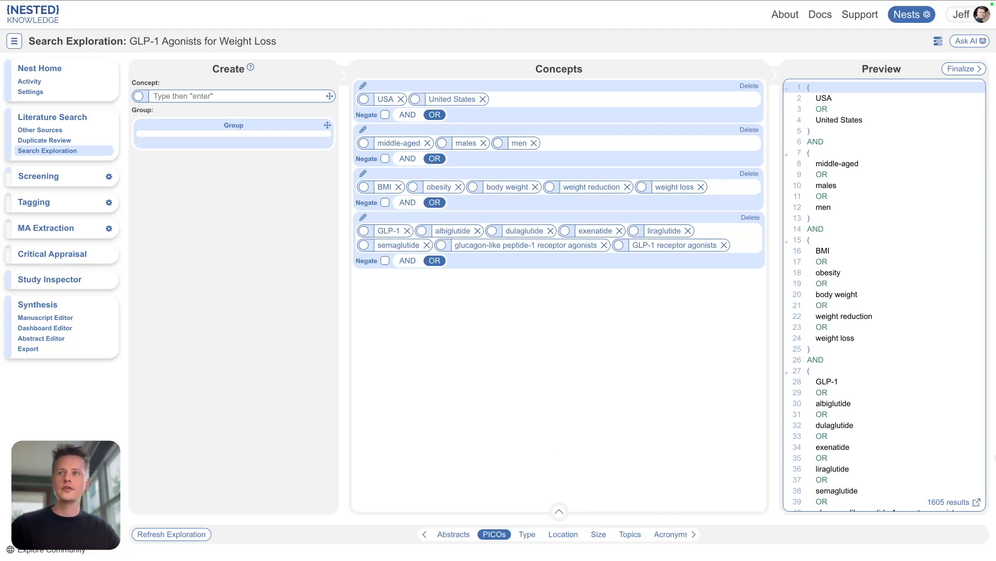
{"action": "scroll", "coordinate": [910, 301], "scroll_direction": "down", "scroll_amount": 2}
{"action": "scroll", "coordinate": [910, 301], "scroll_direction": "up", "scroll_amount": 2}
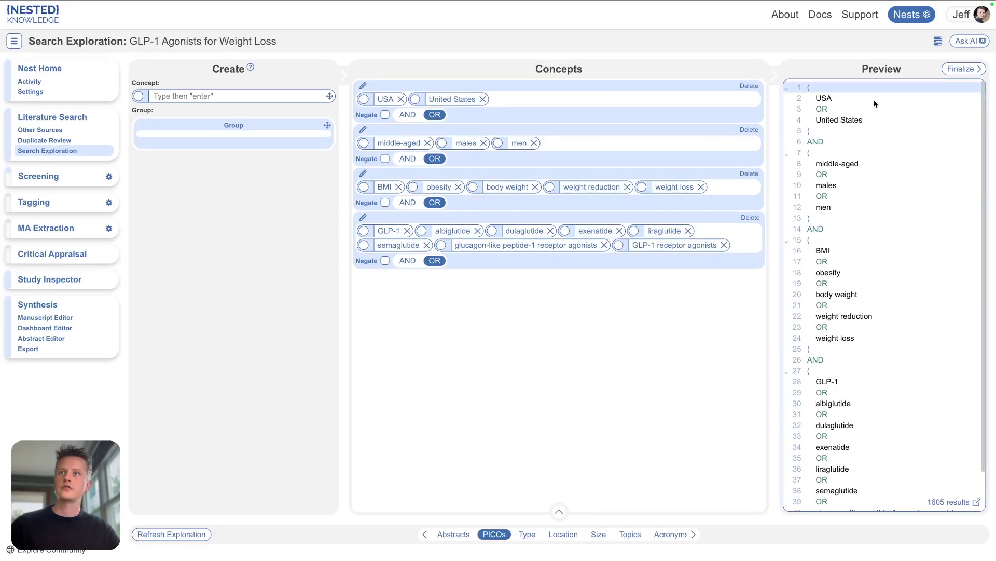
{"action": "scroll", "coordinate": [887, 444], "scroll_direction": "down", "scroll_amount": 2}
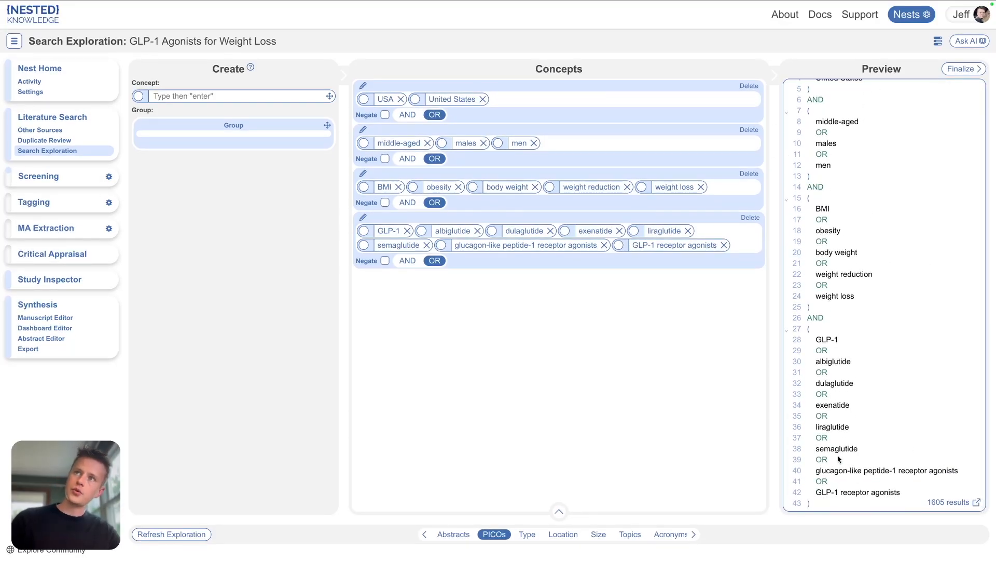
{"action": "scroll", "coordinate": [864, 267], "scroll_direction": "up", "scroll_amount": 2}
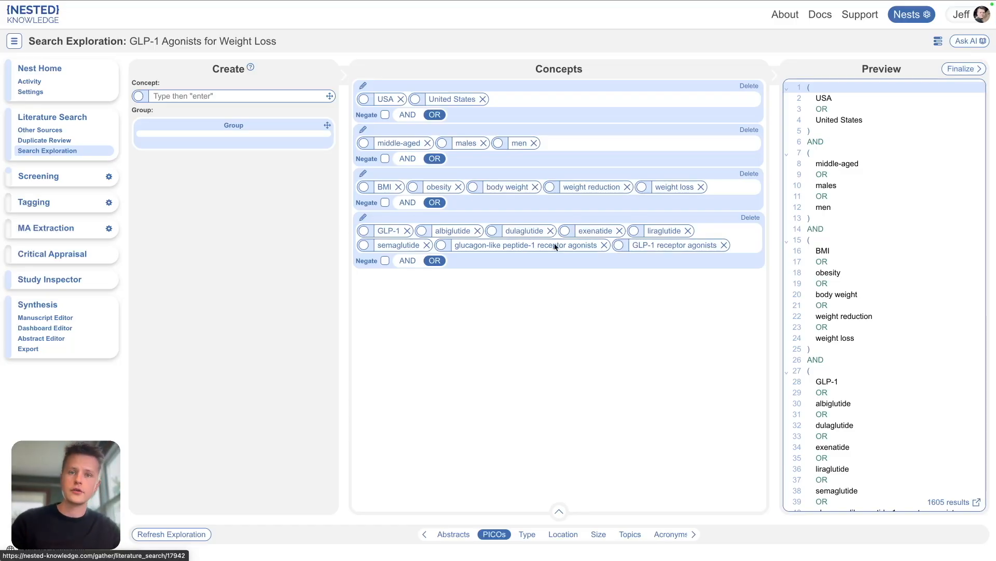
Step: Browse the abstracts of the records retrieved by the exploration
{"action": "left_click", "coordinate": [559, 511]}
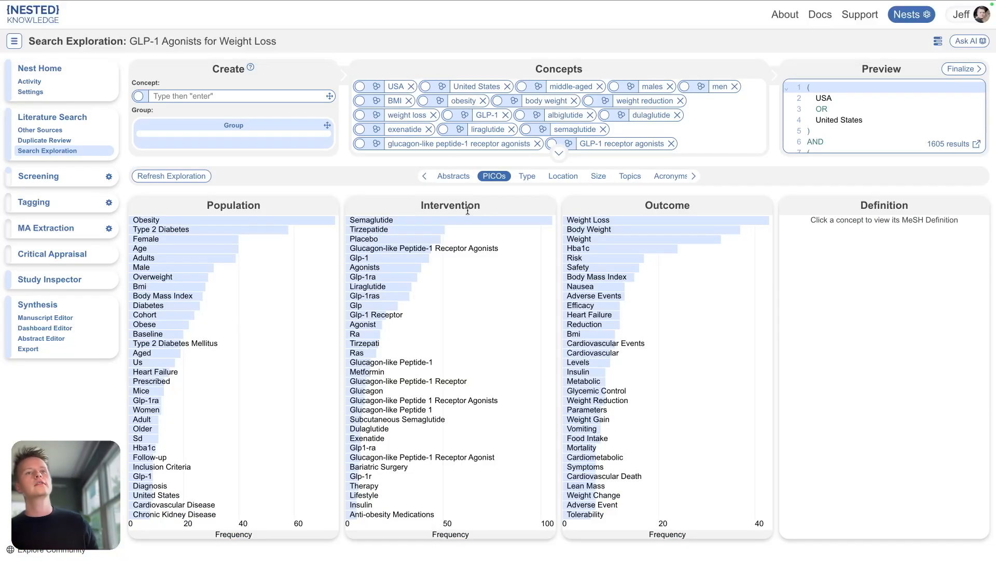
{"action": "left_click", "coordinate": [453, 176]}
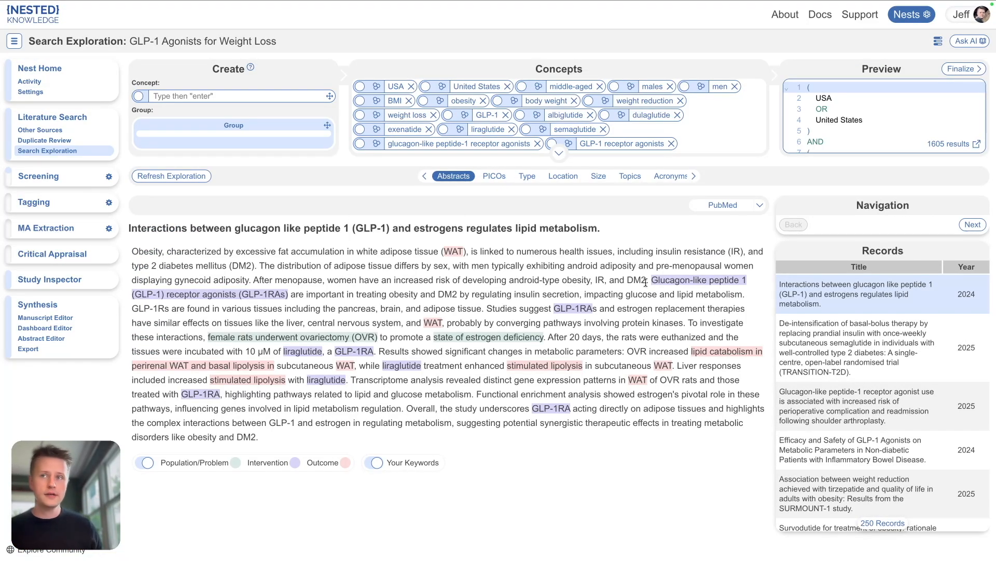
{"action": "left_click", "coordinate": [814, 345]}
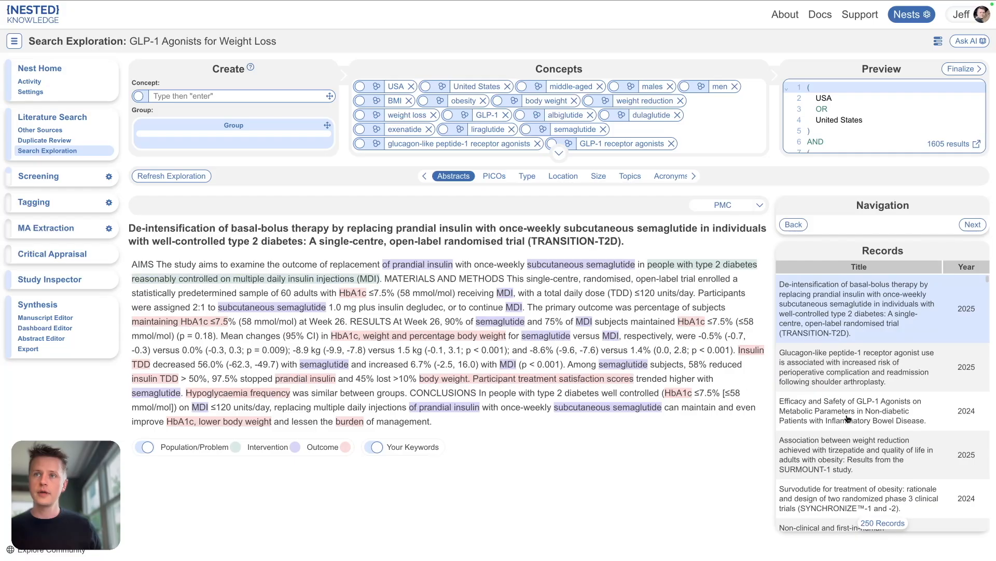
{"action": "left_click", "coordinate": [828, 364]}
{"action": "left_click", "coordinate": [822, 346]}
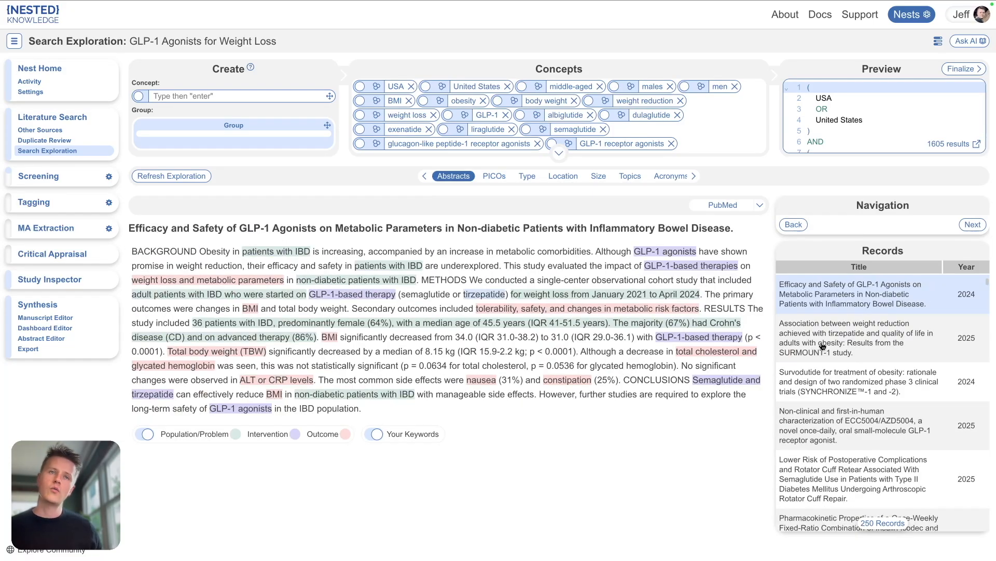
Step: Add the Body Mass Index entry term Quetelets Index to the BMI and weight concept group
{"action": "left_click", "coordinate": [493, 176]}
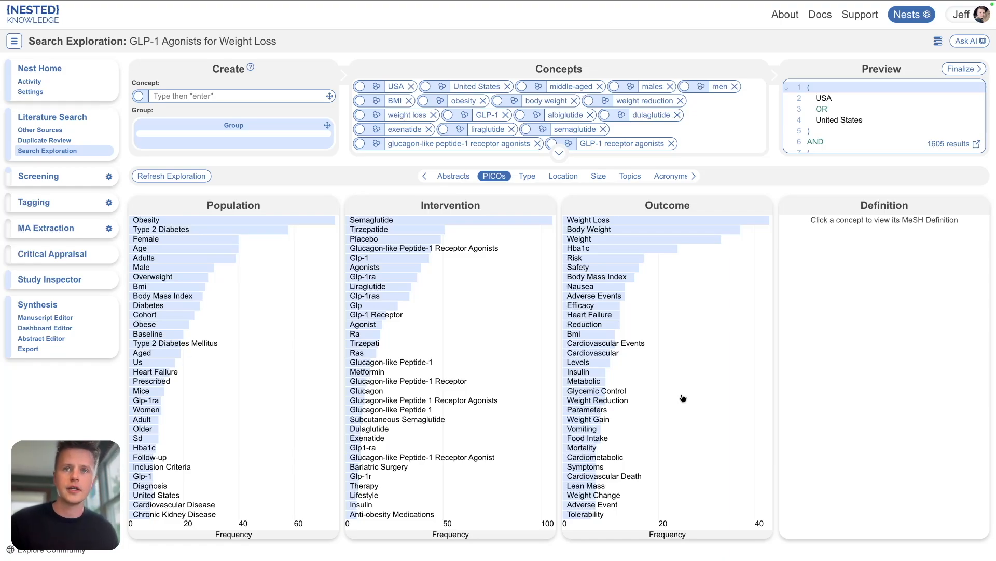
{"action": "left_click", "coordinate": [585, 278]}
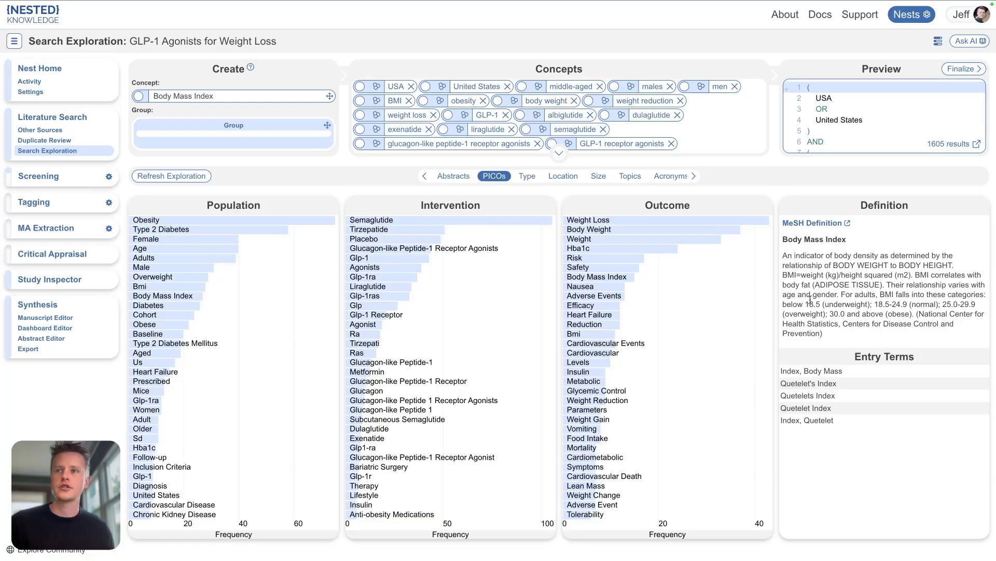
{"action": "left_click", "coordinate": [802, 399]}
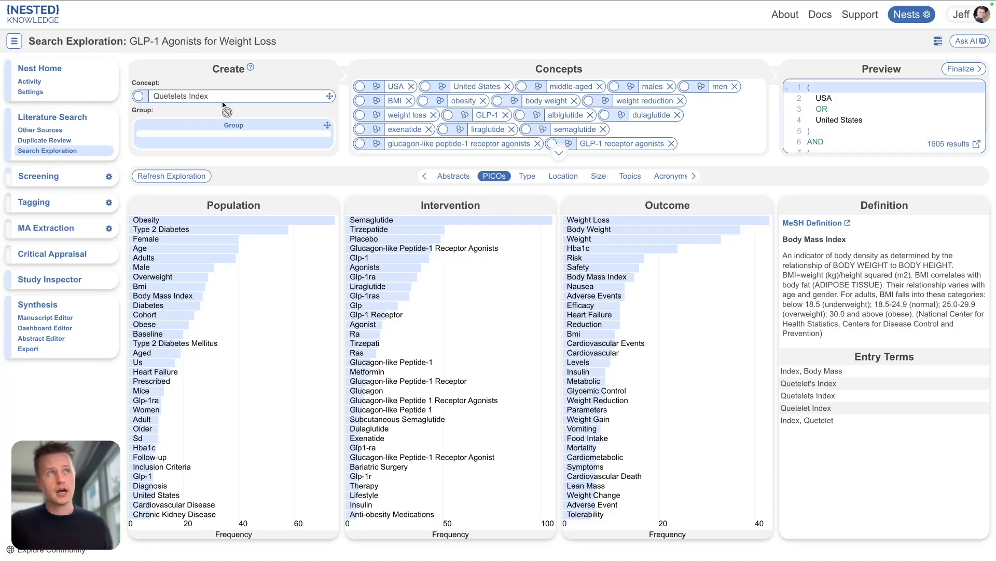
{"action": "left_click", "coordinate": [560, 157]}
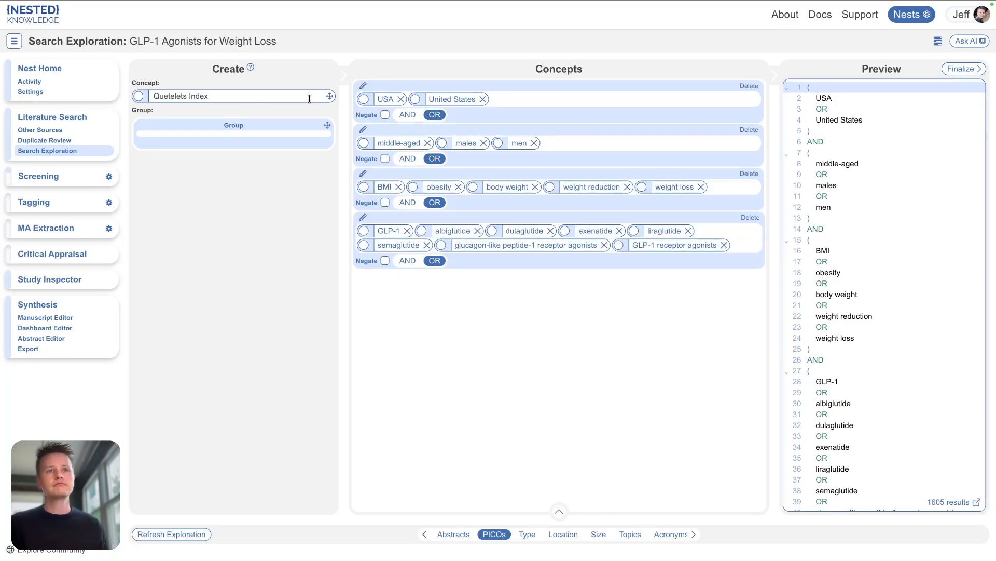
{"action": "left_click_drag", "start_coordinate": [330, 96], "coordinate": [733, 188]}
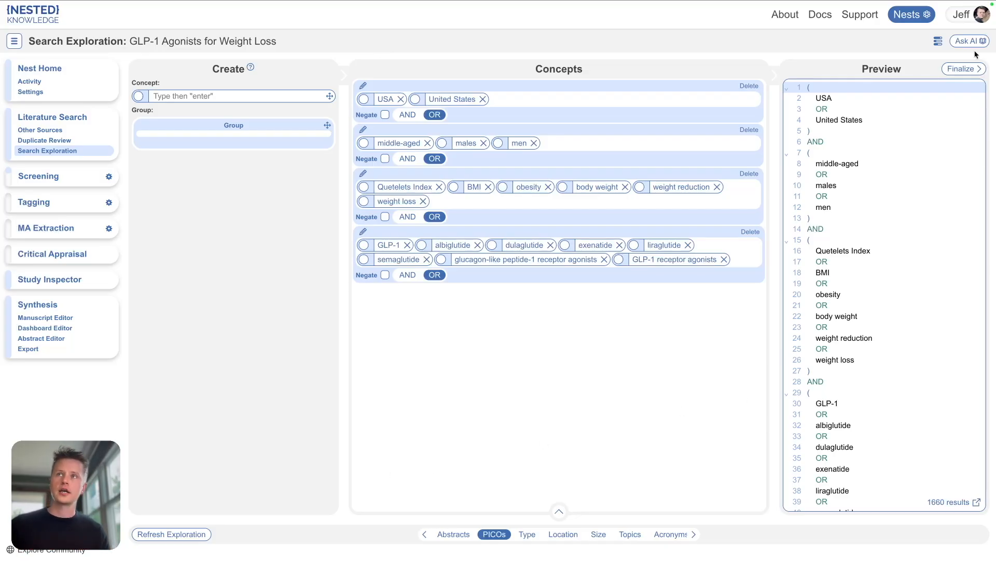
Step: Review the PICO terms and study-type breakdown of the exploration's records, opening the RCT records
{"action": "left_click", "coordinate": [559, 512]}
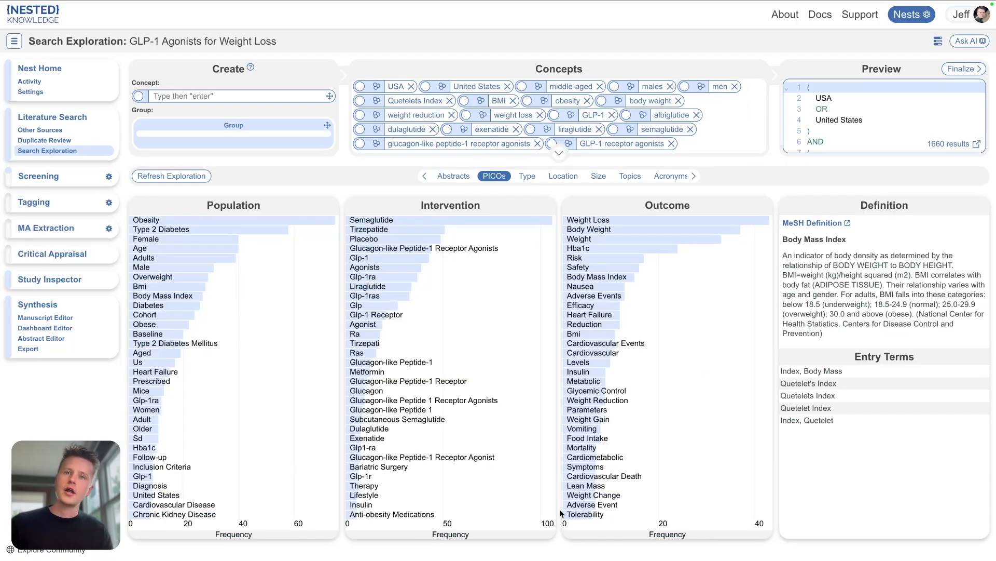
{"action": "left_click", "coordinate": [528, 178]}
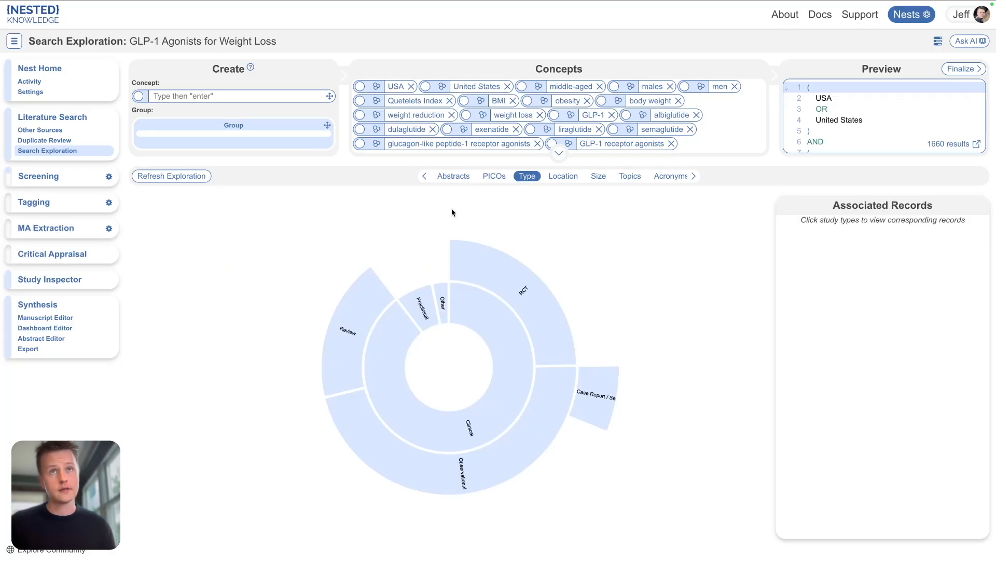
{"action": "left_click", "coordinate": [487, 282]}
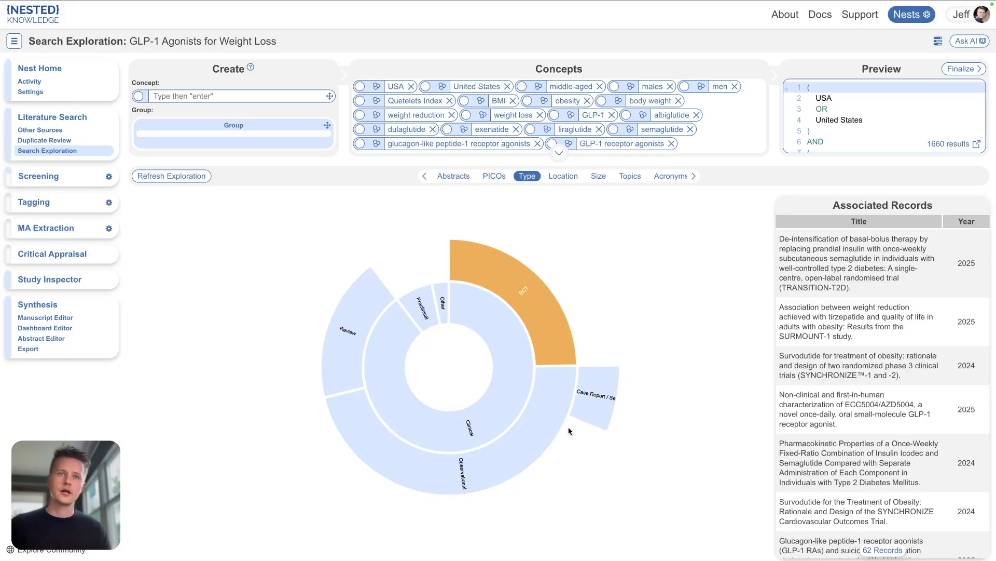
Step: Browse the exploration's records by country, opening those from the United States, China and Brazil
{"action": "left_click", "coordinate": [563, 176]}
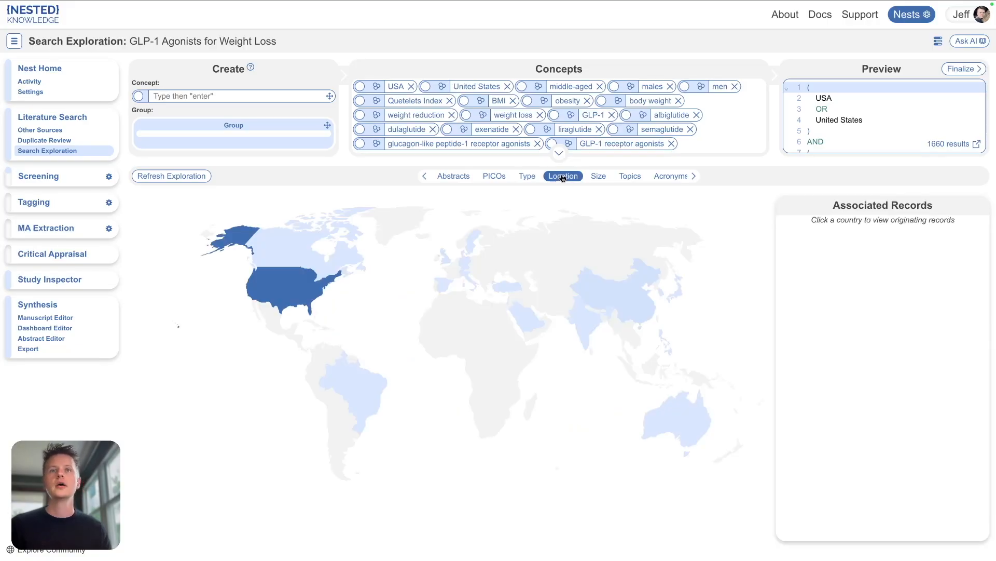
{"action": "left_click", "coordinate": [282, 297]}
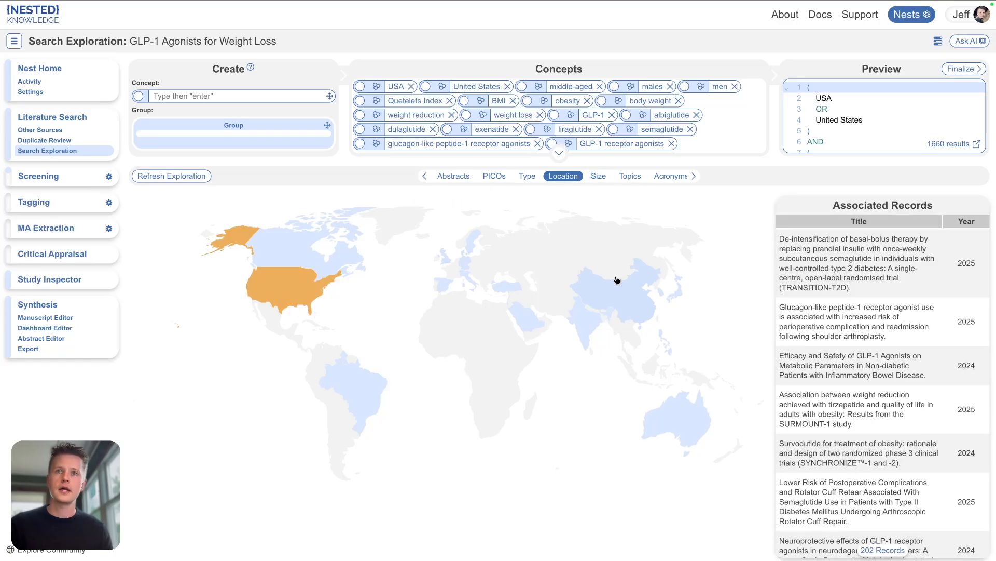
{"action": "left_click", "coordinate": [616, 295]}
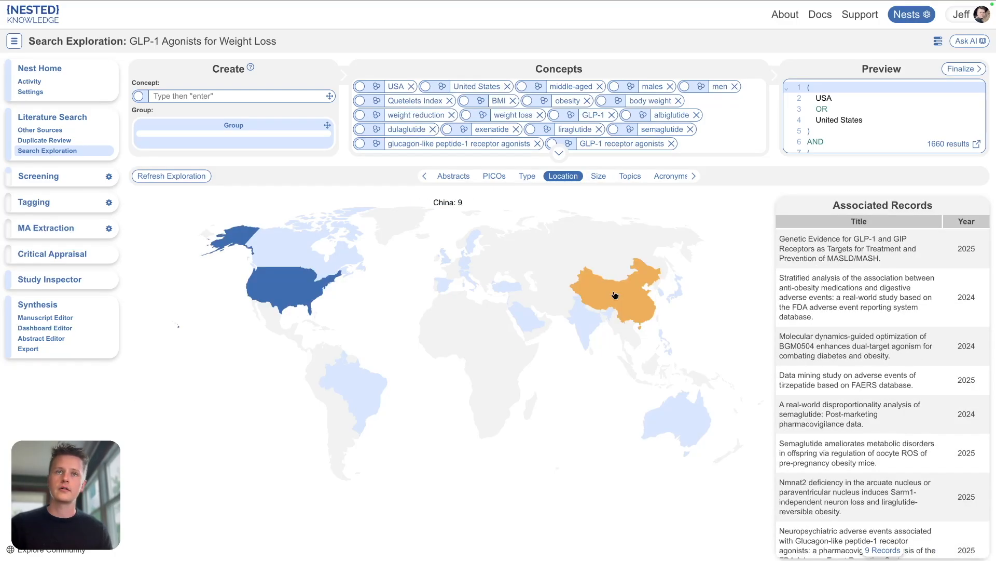
{"action": "left_click", "coordinate": [353, 391]}
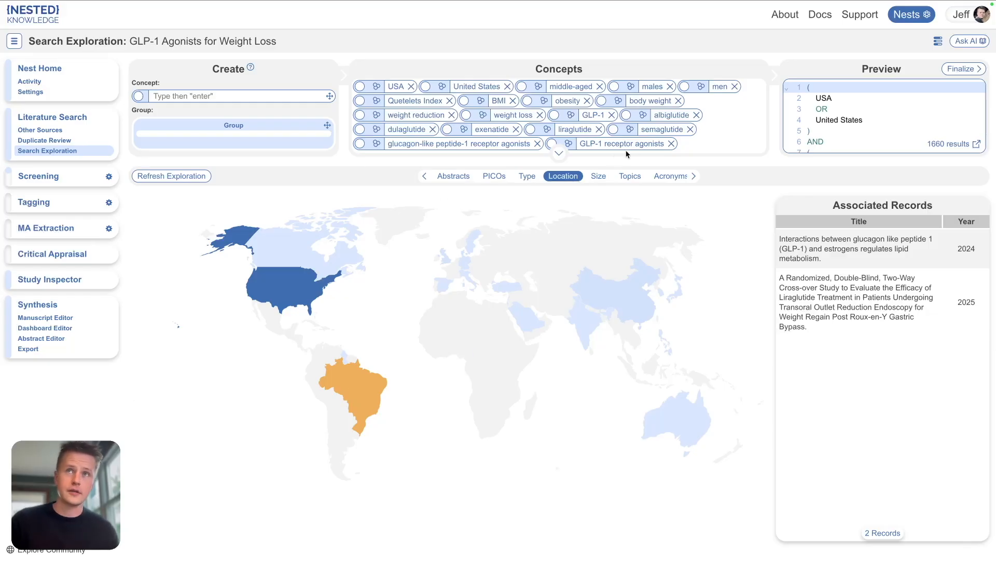
Step: Examine the study-size histogram, topics, acronyms and abstract keywords of the exploration's records
{"action": "left_click", "coordinate": [601, 176]}
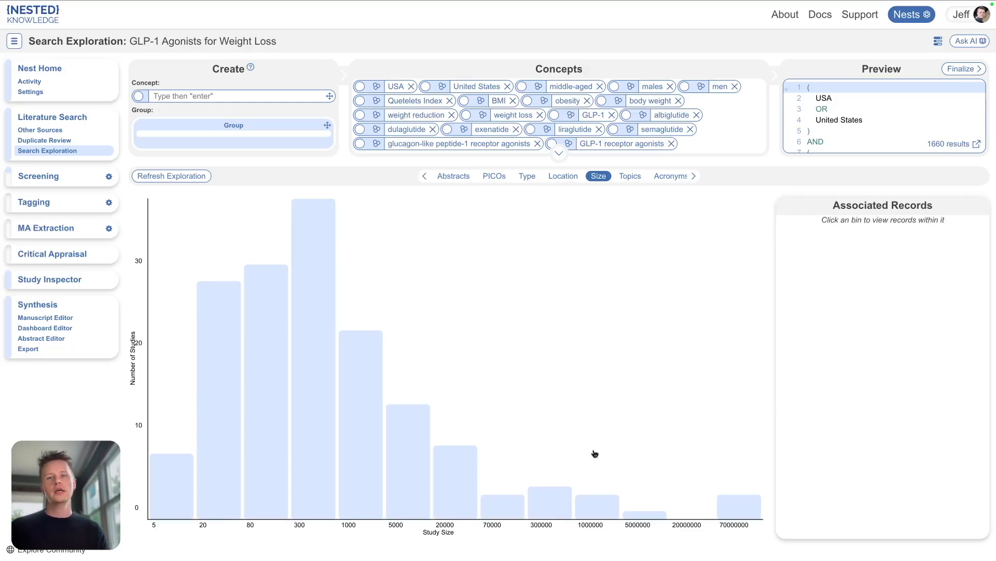
{"action": "left_click", "coordinate": [740, 507]}
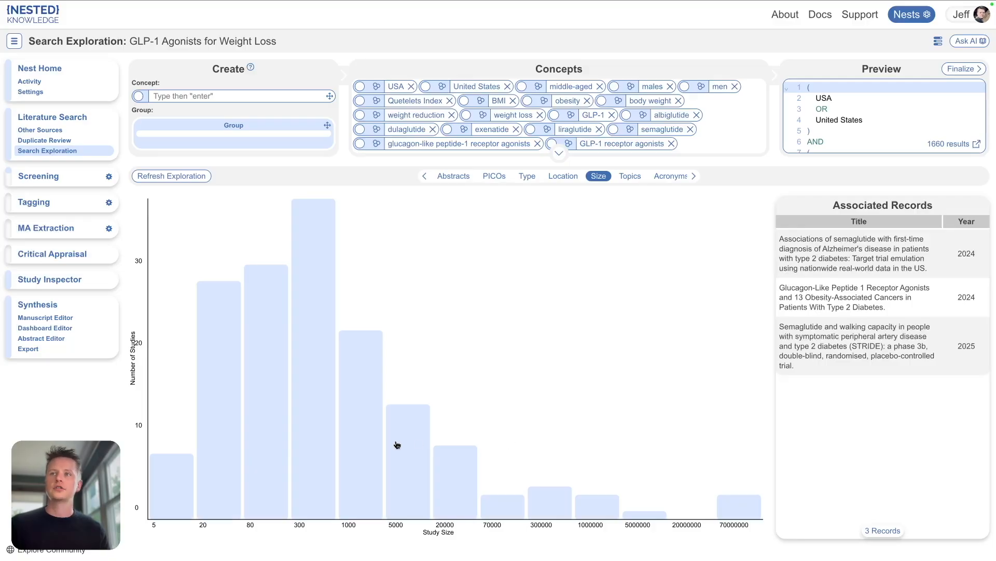
{"action": "left_click", "coordinate": [629, 177]}
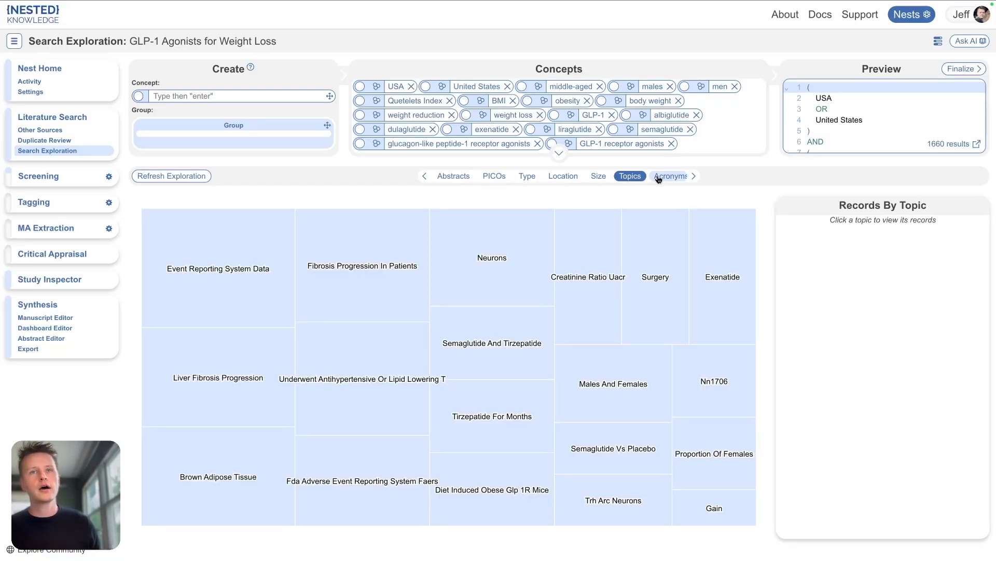
{"action": "left_click", "coordinate": [658, 177]}
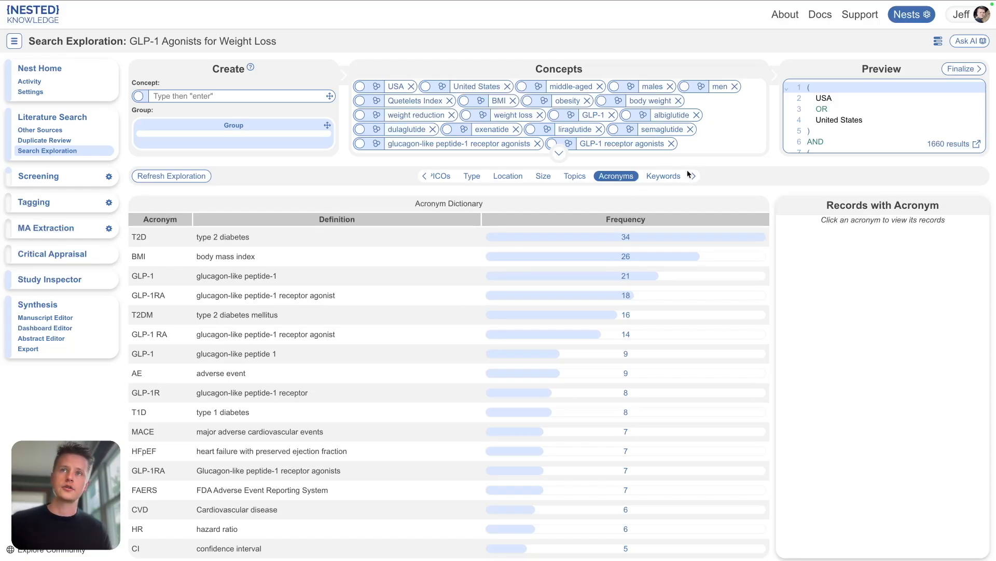
{"action": "left_click", "coordinate": [665, 176]}
{"action": "scroll", "coordinate": [598, 331], "scroll_direction": "down", "scroll_amount": 10}
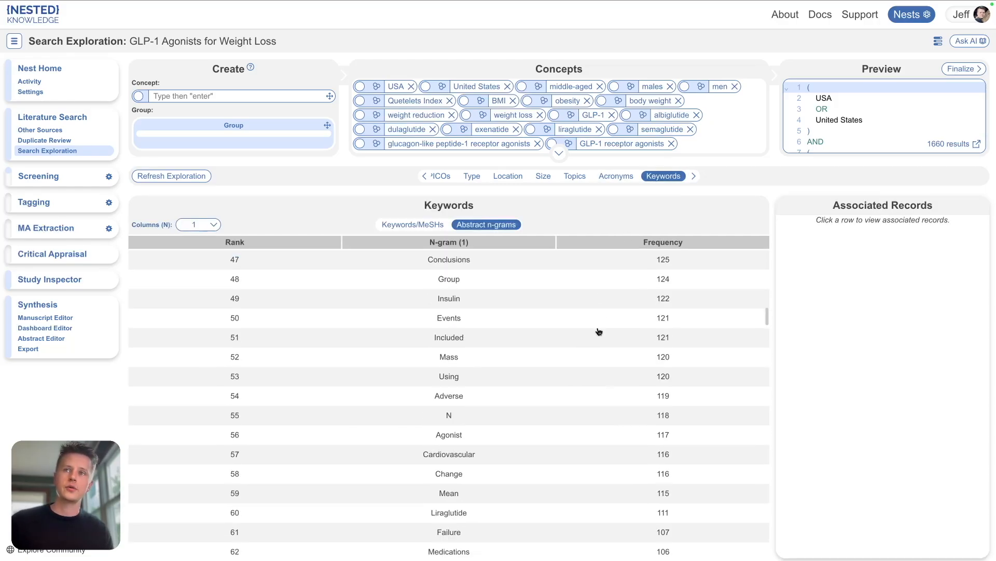
{"action": "scroll", "coordinate": [598, 331], "scroll_direction": "up", "scroll_amount": 10}
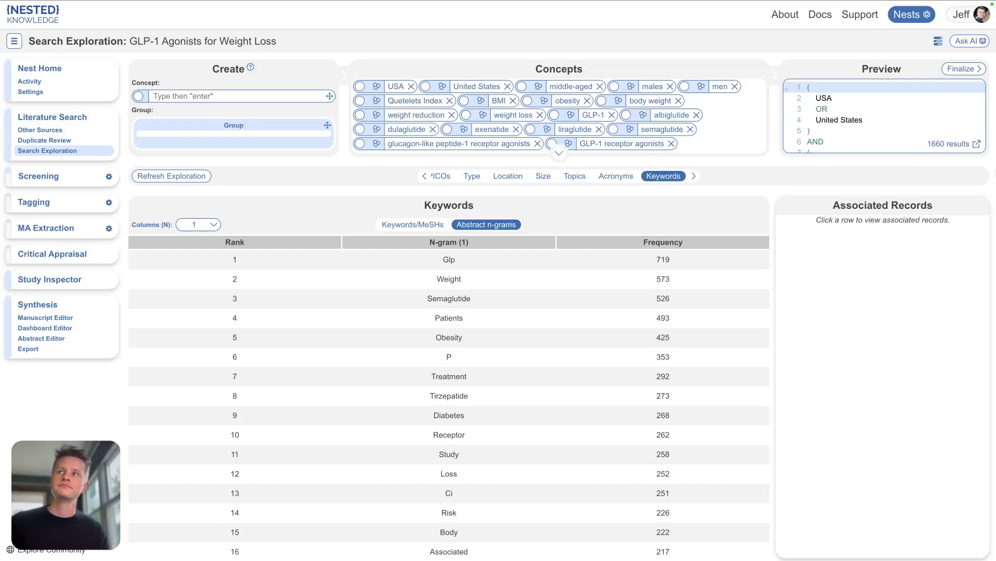
Step: Finalize the exploration into a new search and set its search engine to ClinicalTrials.gov
{"action": "left_click", "coordinate": [971, 72]}
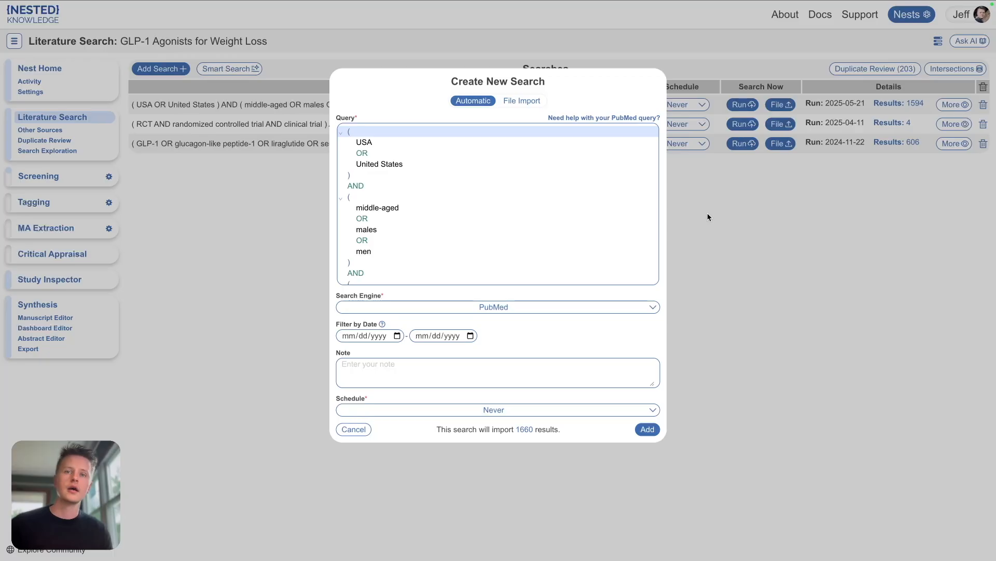
{"action": "left_click", "coordinate": [503, 312]}
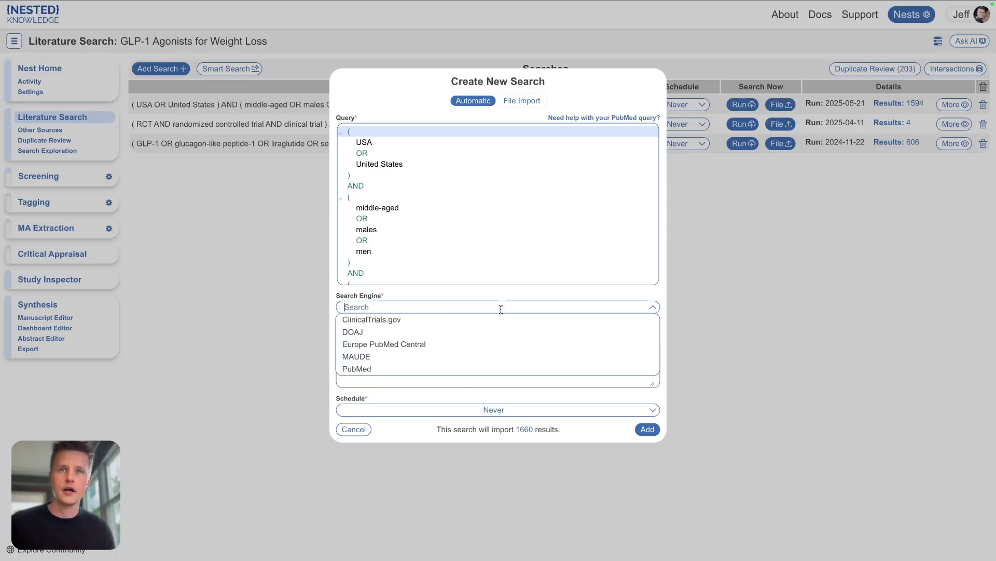
{"action": "left_click", "coordinate": [371, 321]}
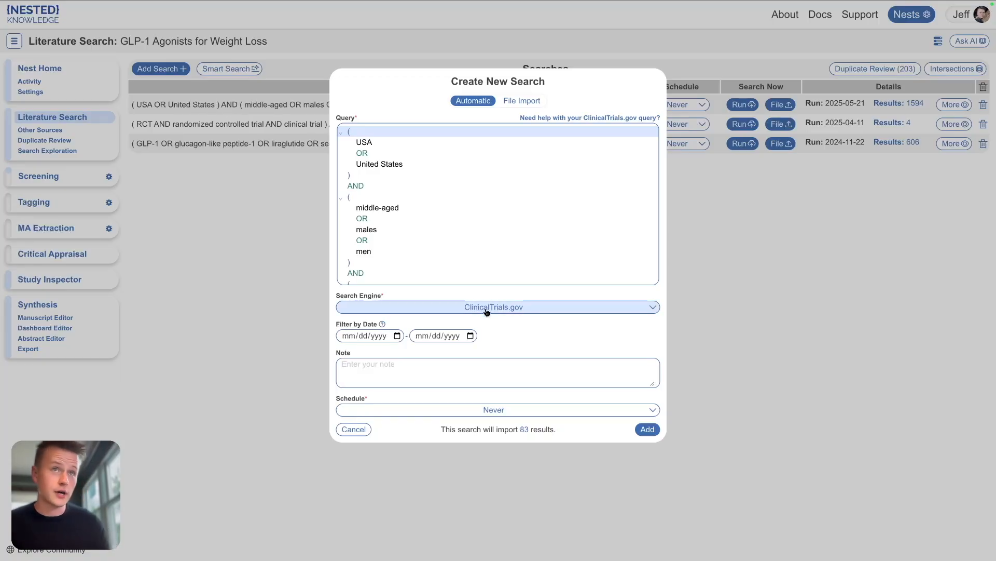
Step: Look over the full query and add the ClinicalTrials.gov search to the nest
{"action": "scroll", "coordinate": [472, 209], "scroll_direction": "up", "scroll_amount": 10}
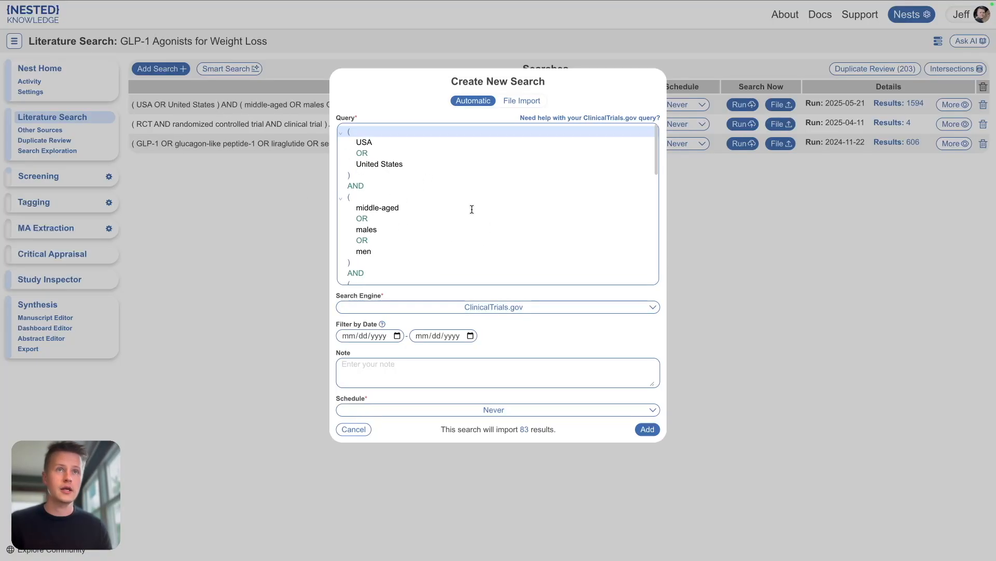
{"action": "scroll", "coordinate": [471, 208], "scroll_direction": "down", "scroll_amount": 10}
{"action": "scroll", "coordinate": [397, 145], "scroll_direction": "up", "scroll_amount": 10}
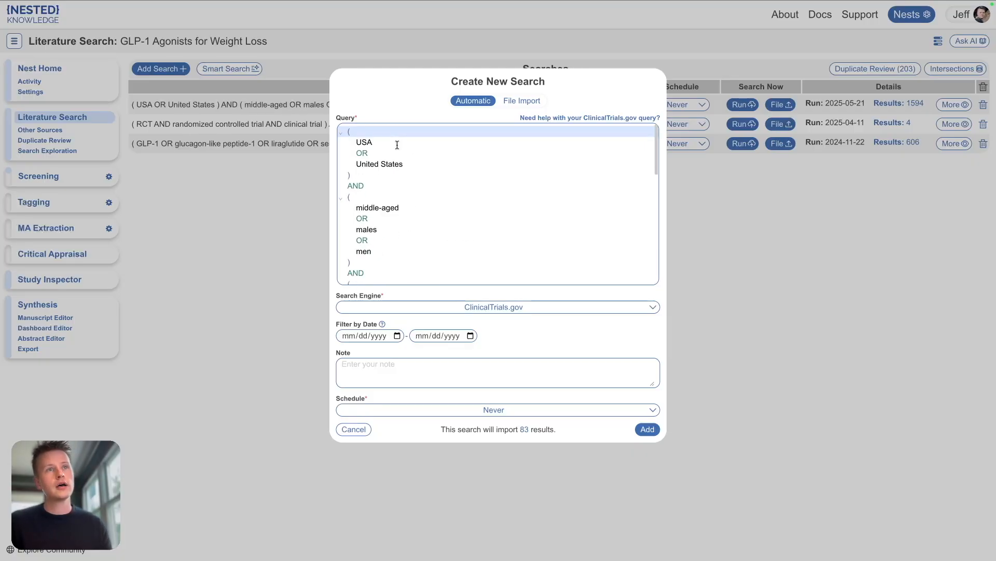
{"action": "scroll", "coordinate": [416, 234], "scroll_direction": "down", "scroll_amount": 10}
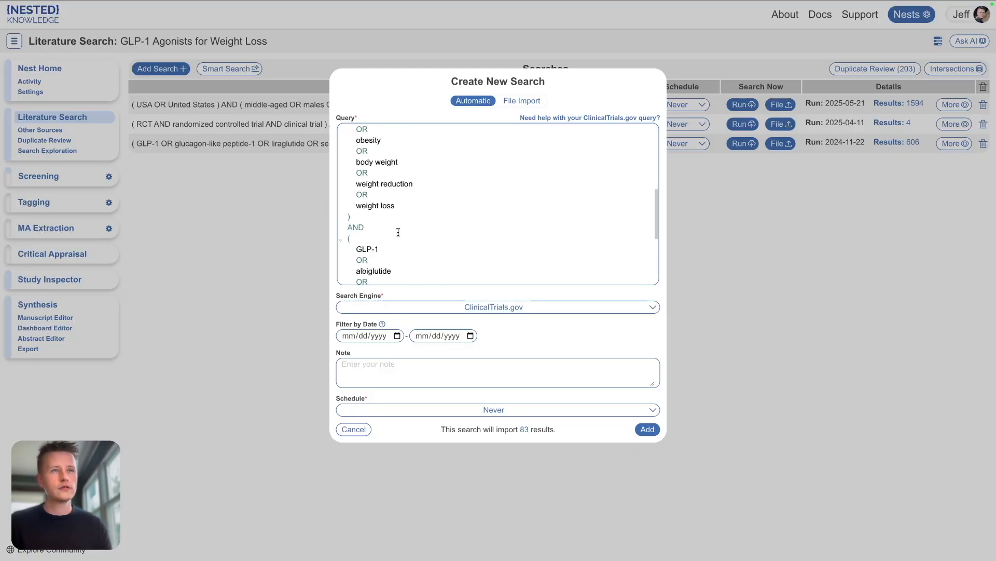
{"action": "scroll", "coordinate": [397, 230], "scroll_direction": "up", "scroll_amount": 10}
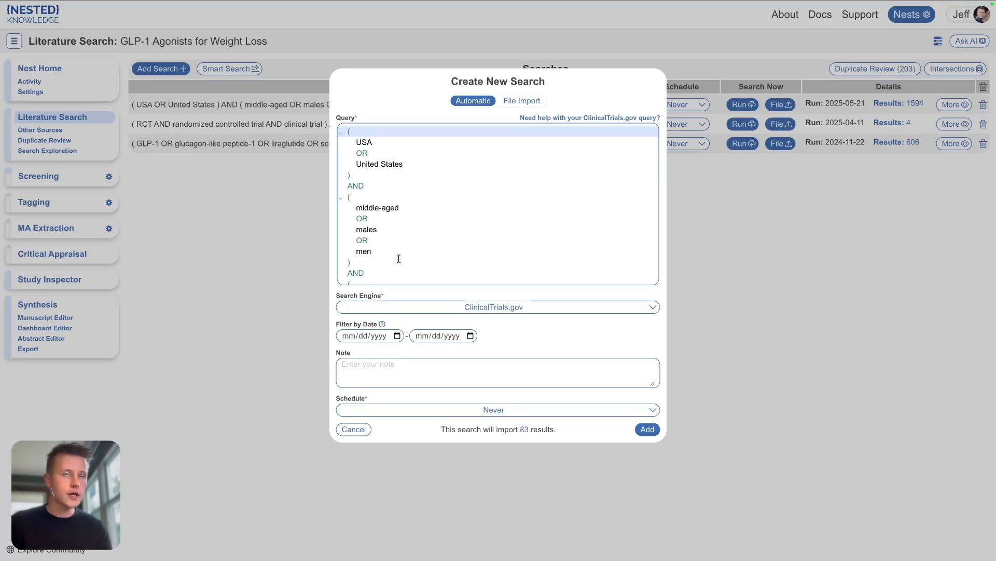
{"action": "scroll", "coordinate": [399, 257], "scroll_direction": "down", "scroll_amount": 1}
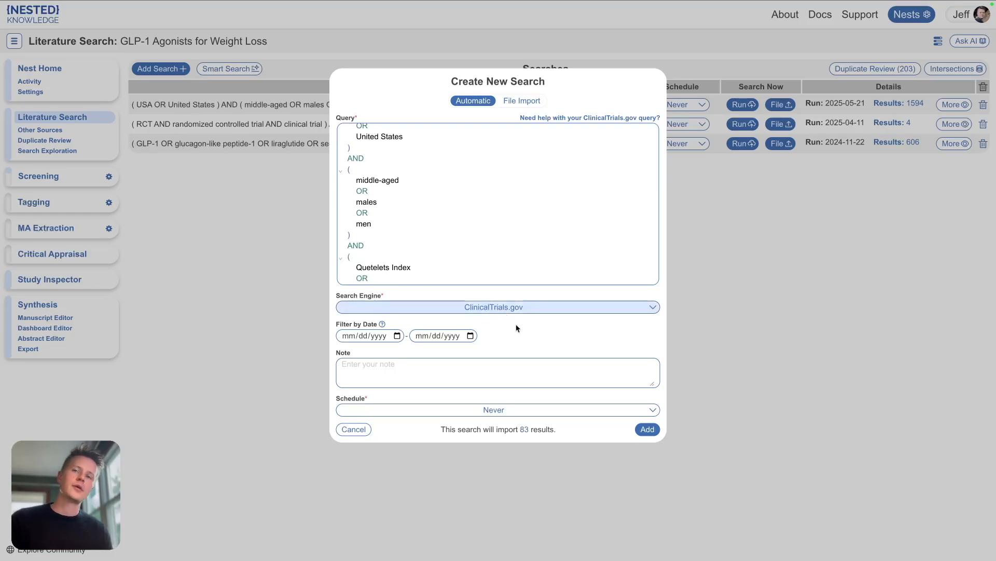
{"action": "scroll", "coordinate": [423, 209], "scroll_direction": "down", "scroll_amount": 10}
{"action": "scroll", "coordinate": [422, 210], "scroll_direction": "up", "scroll_amount": 6}
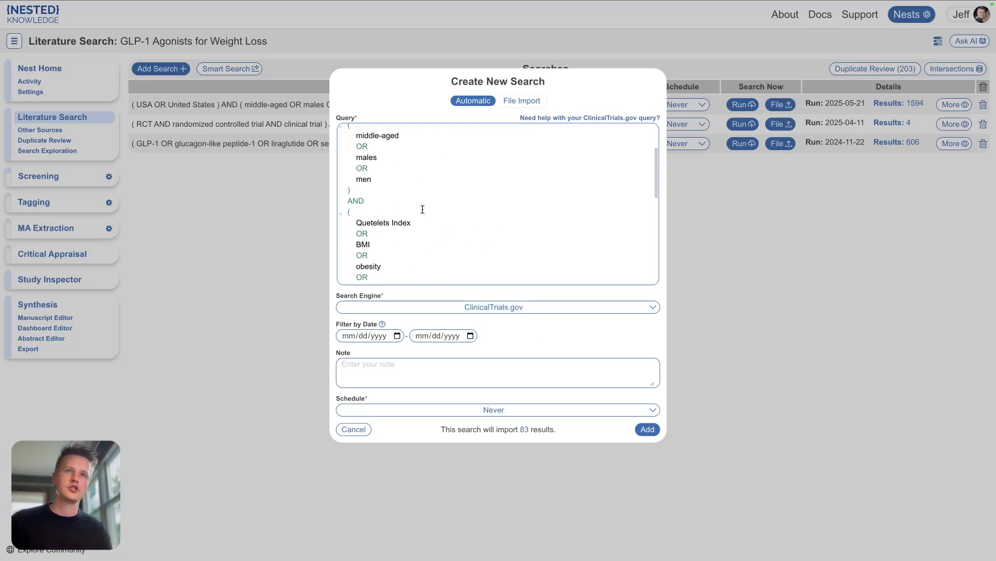
{"action": "scroll", "coordinate": [423, 207], "scroll_direction": "down", "scroll_amount": 6}
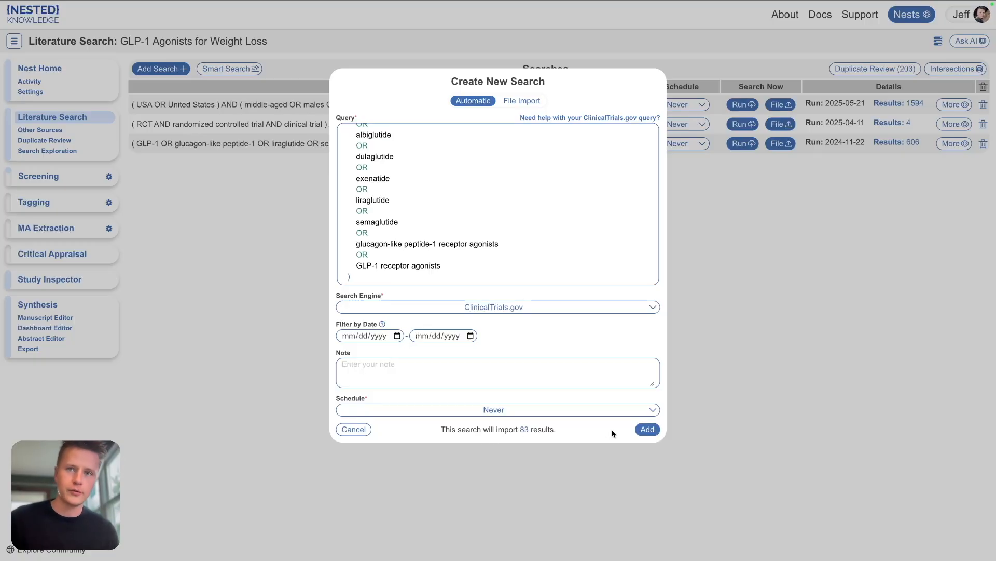
{"action": "left_click", "coordinate": [646, 429]}
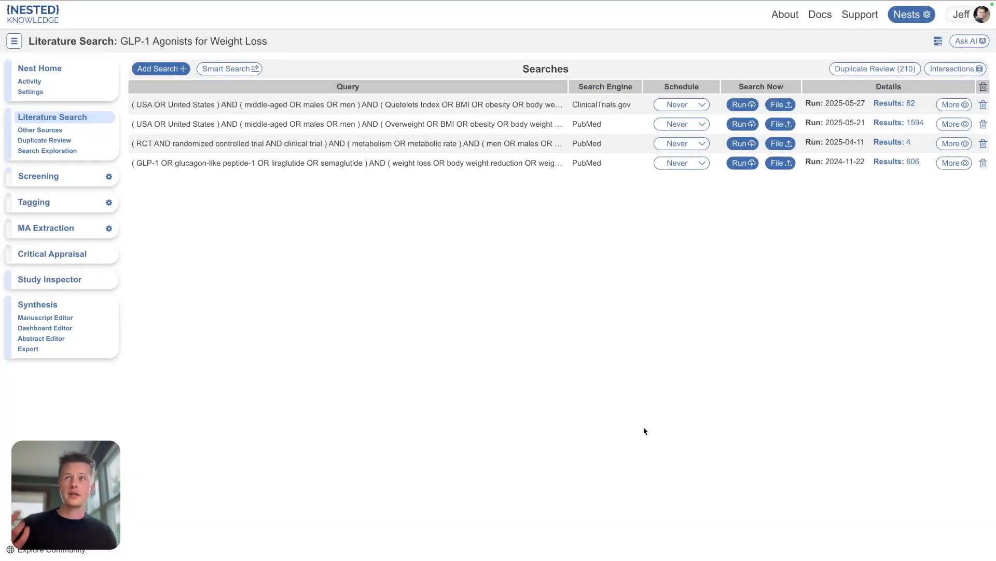
Step: Open the duplicate review queue and inspect a ClinicalTrials.gov duplicate pair without changing it
{"action": "left_click", "coordinate": [884, 68]}
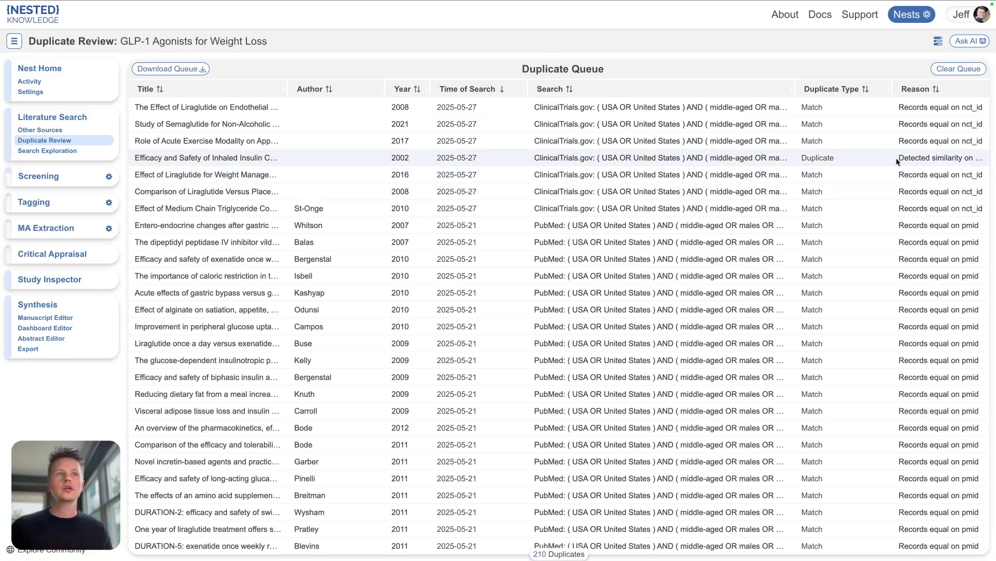
{"action": "left_click", "coordinate": [920, 179]}
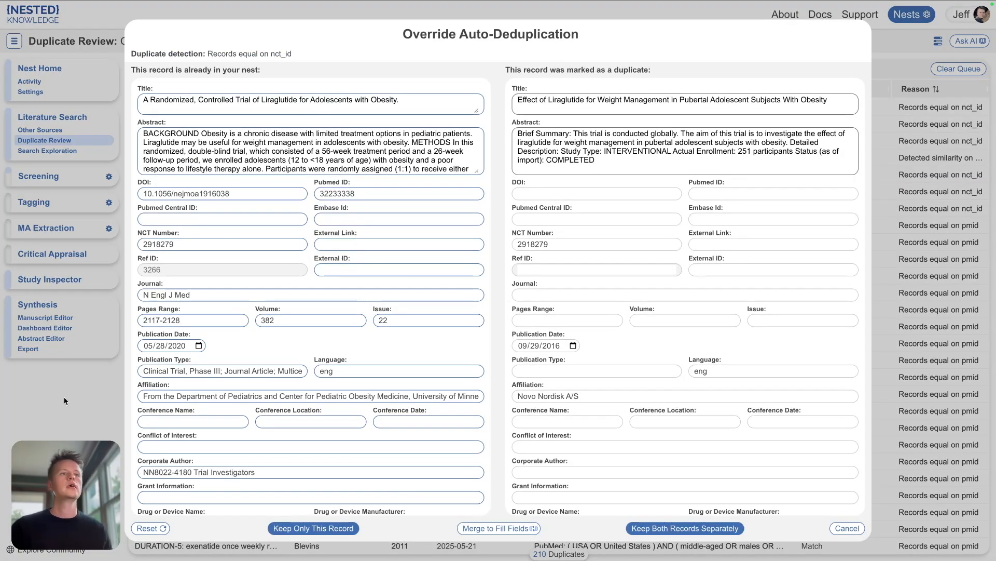
{"action": "left_click", "coordinate": [66, 452]}
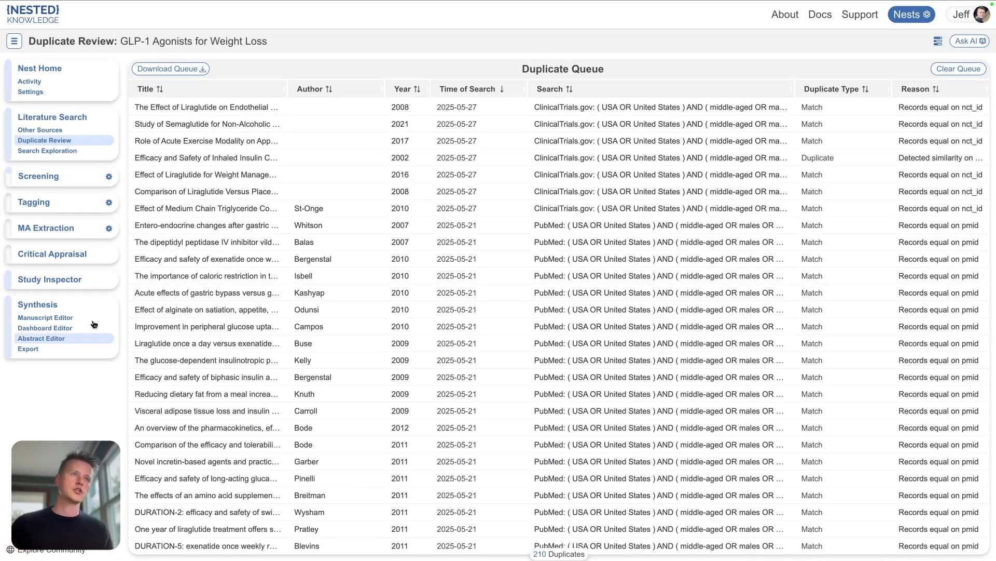
Step: Browse the other sources list, the synthesis abstract and the PRISMA diagram, then return to the nest home
{"action": "left_click", "coordinate": [40, 130]}
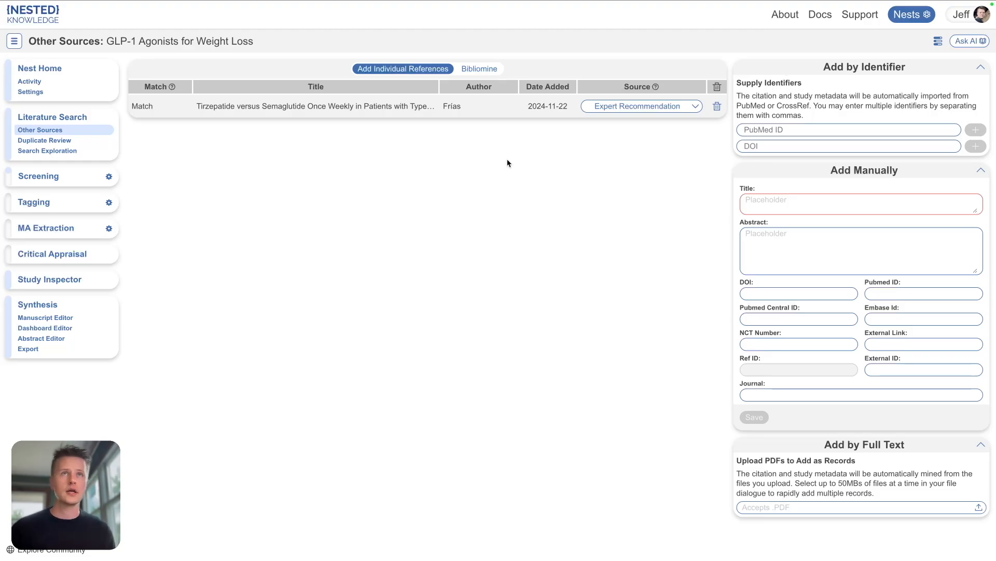
{"action": "left_click", "coordinate": [32, 306]}
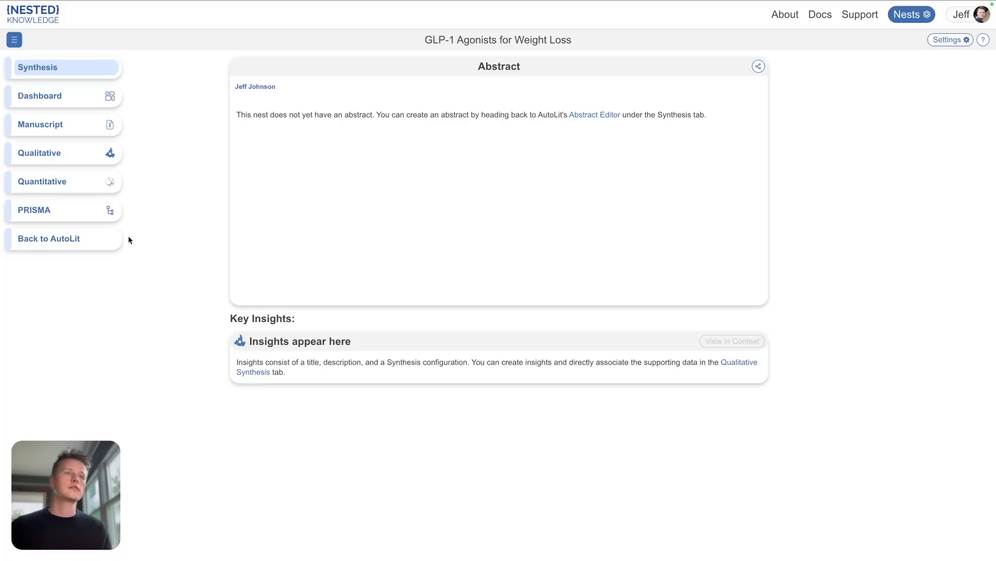
{"action": "left_click", "coordinate": [89, 217]}
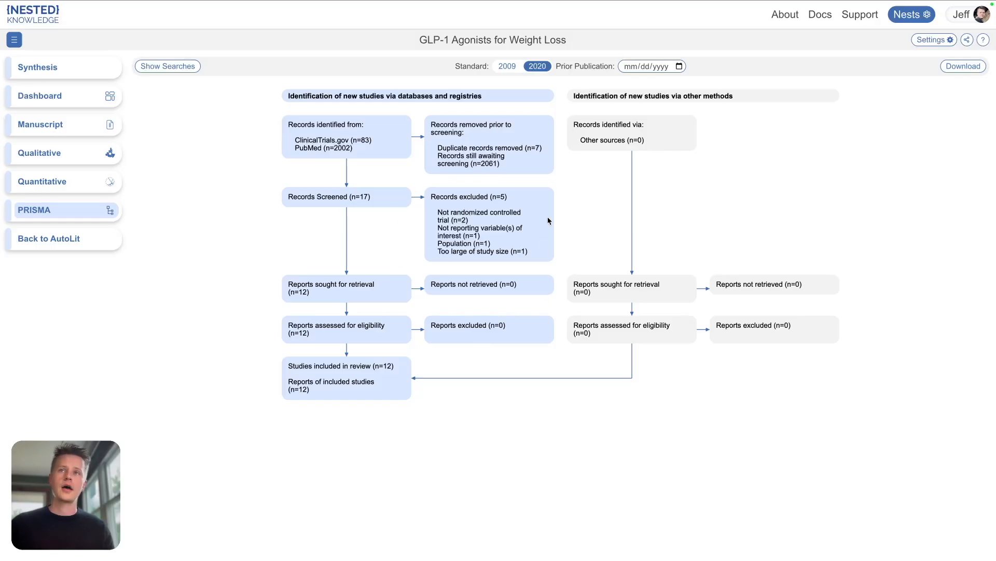
{"action": "left_click", "coordinate": [46, 239]}
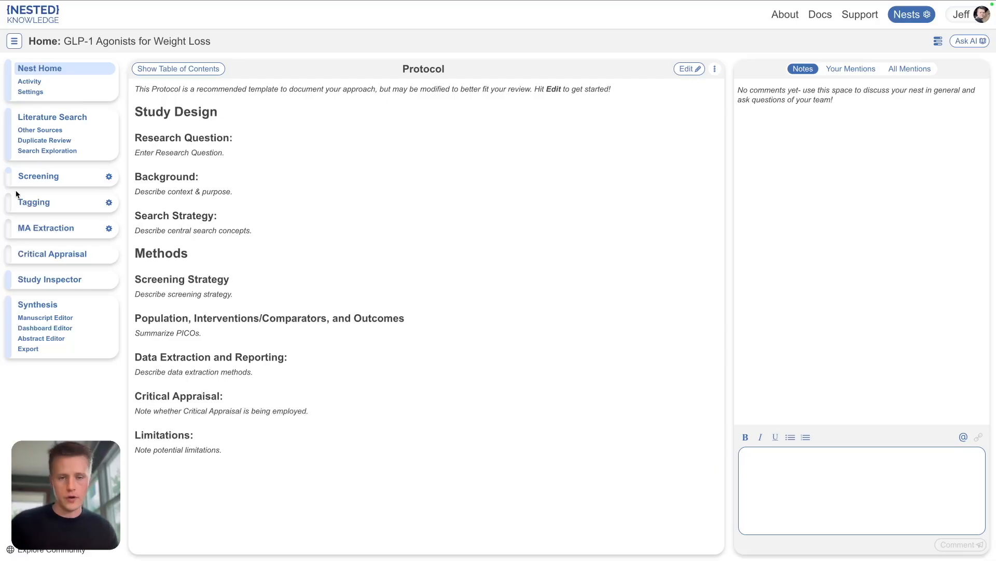
Step: Screen three records: exclude one as No GLP-1 reported, include one, and exclude one for Population
{"action": "left_click", "coordinate": [33, 176]}
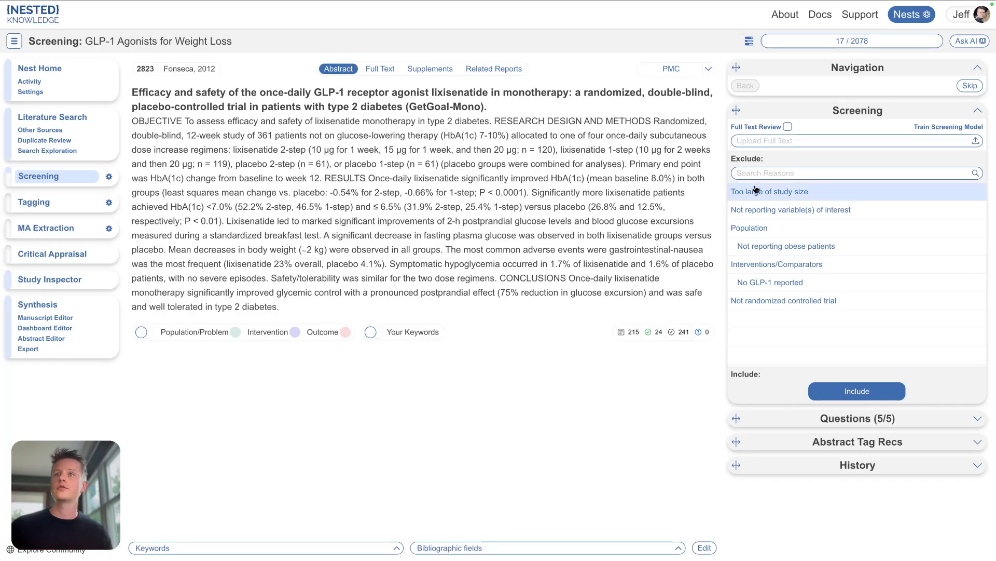
{"action": "left_click", "coordinate": [755, 283]}
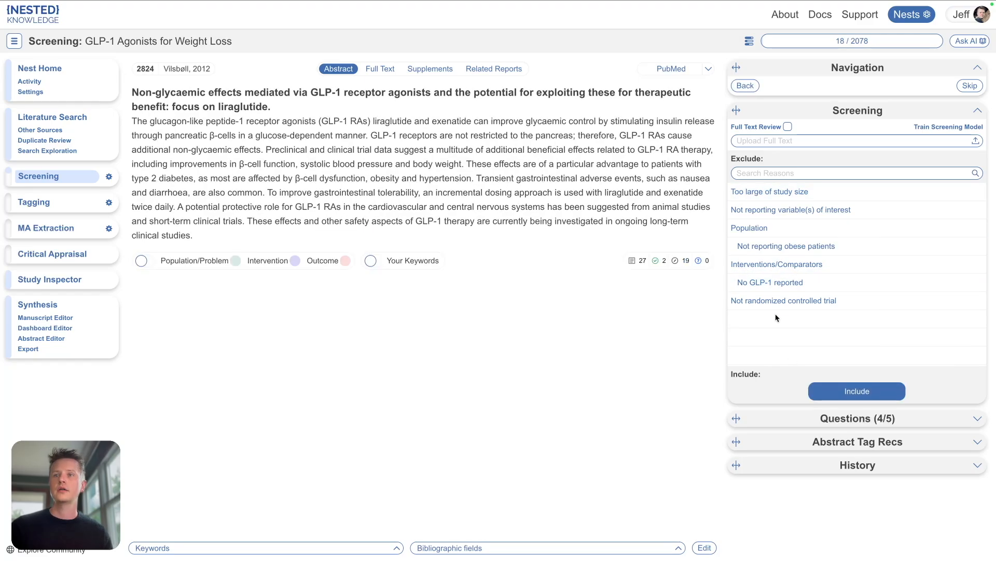
{"action": "left_click", "coordinate": [838, 385]}
{"action": "left_click", "coordinate": [763, 232]}
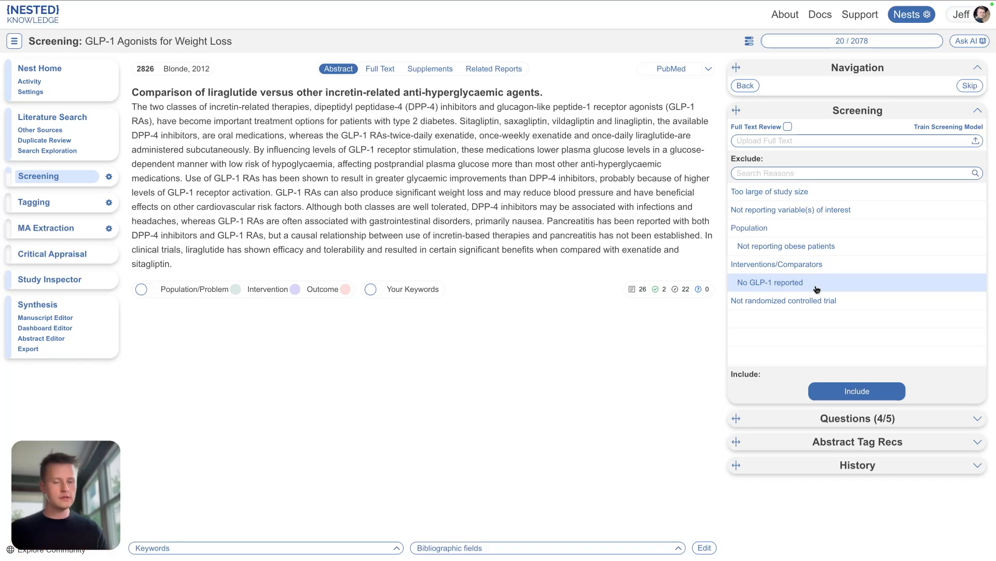
Step: Open the nest's settings page
{"action": "left_click", "coordinate": [55, 91]}
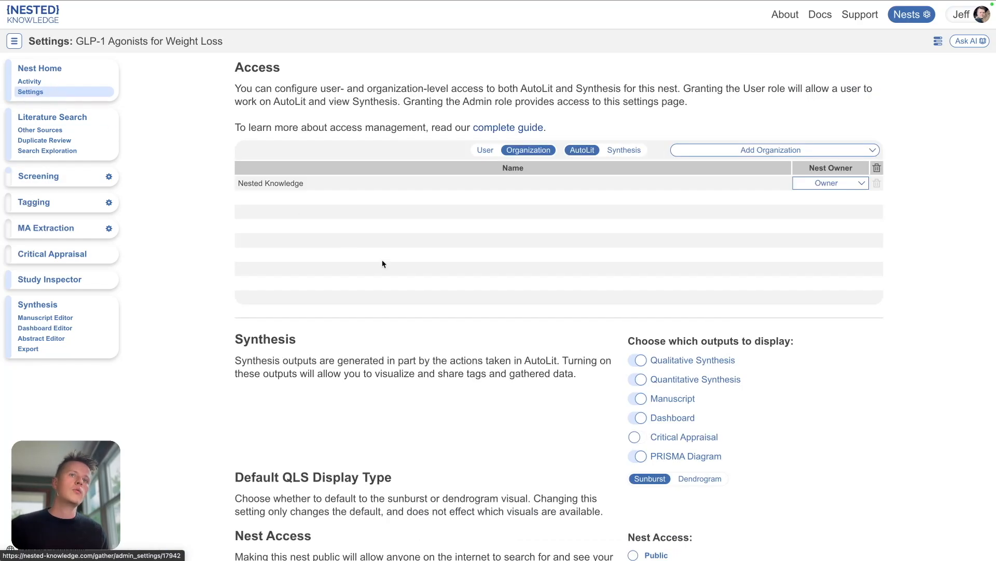
Step: Set the nest's screening mode to Two Pass with Dual reviewers, confirming each change
{"action": "scroll", "coordinate": [438, 392], "scroll_direction": "down", "scroll_amount": 10}
{"action": "scroll", "coordinate": [438, 392], "scroll_direction": "down", "scroll_amount": 8}
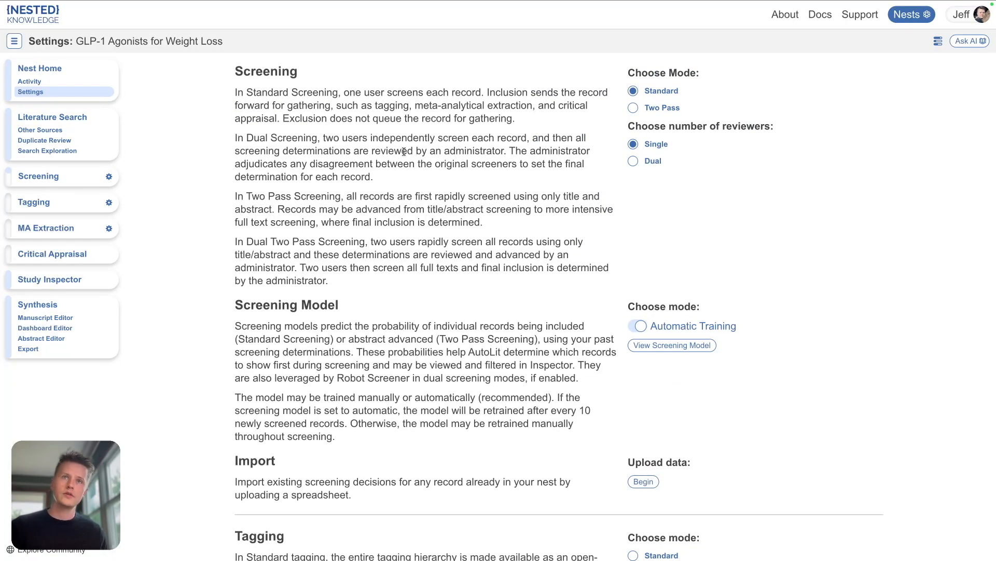
{"action": "left_click", "coordinate": [633, 108]}
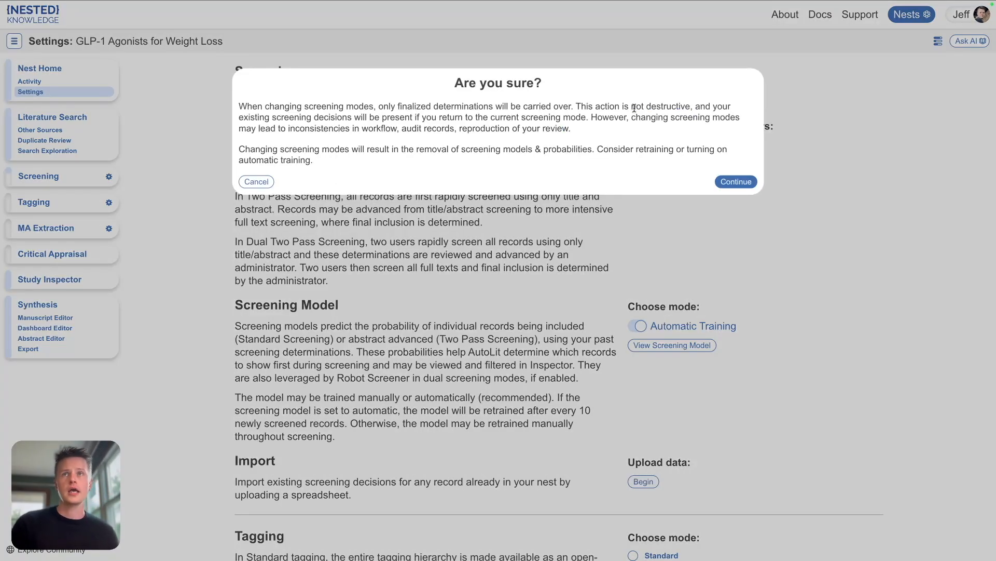
{"action": "left_click", "coordinate": [736, 181]}
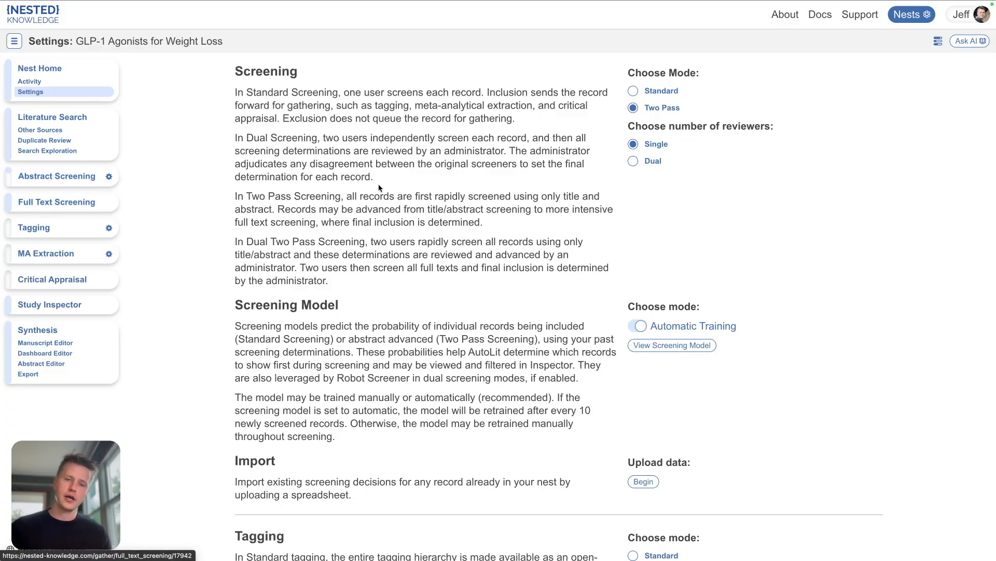
{"action": "left_click", "coordinate": [634, 162]}
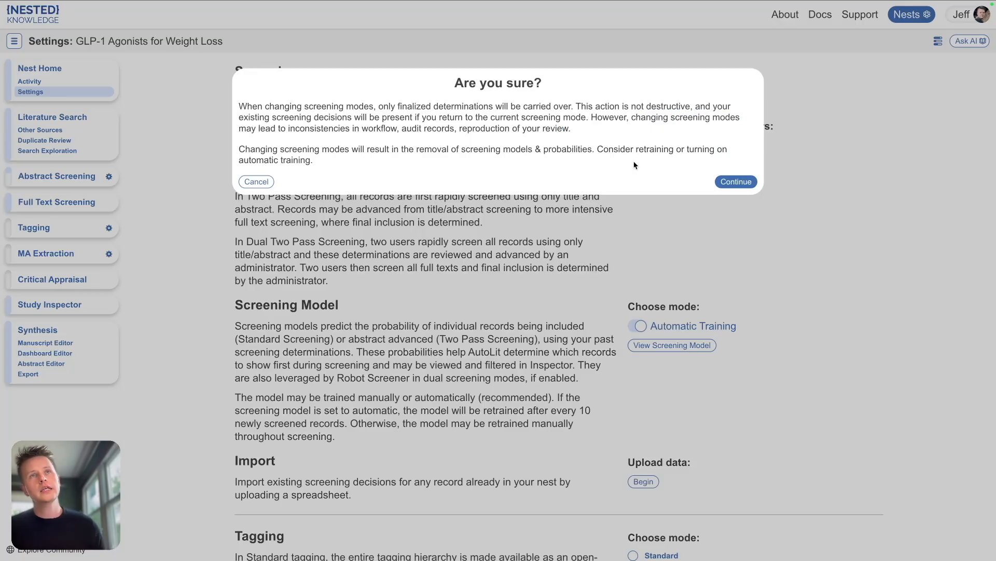
{"action": "left_click", "coordinate": [742, 185]}
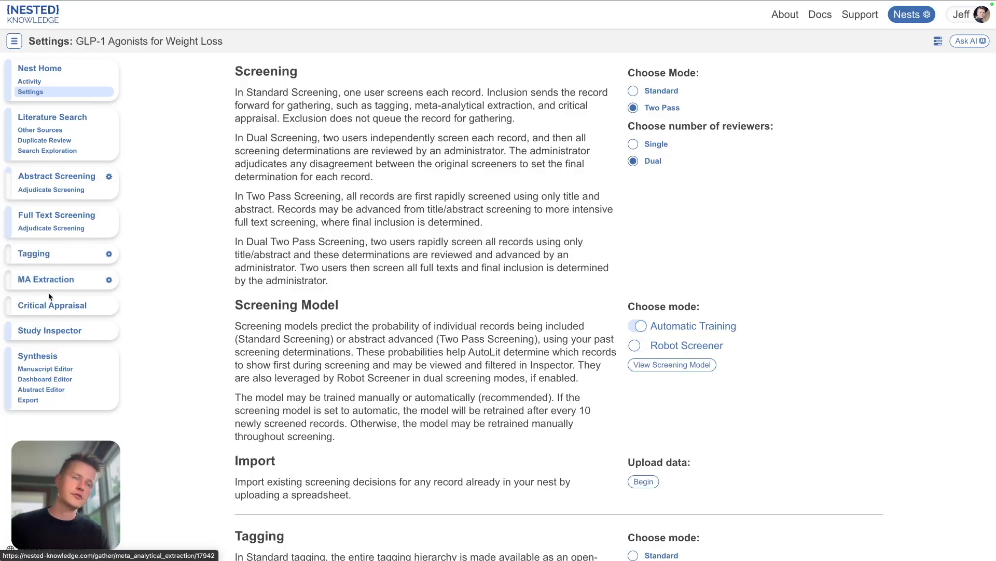
Step: Open Tagging on the first record's abstract and review its Population and Outcome question answers
{"action": "left_click", "coordinate": [74, 261]}
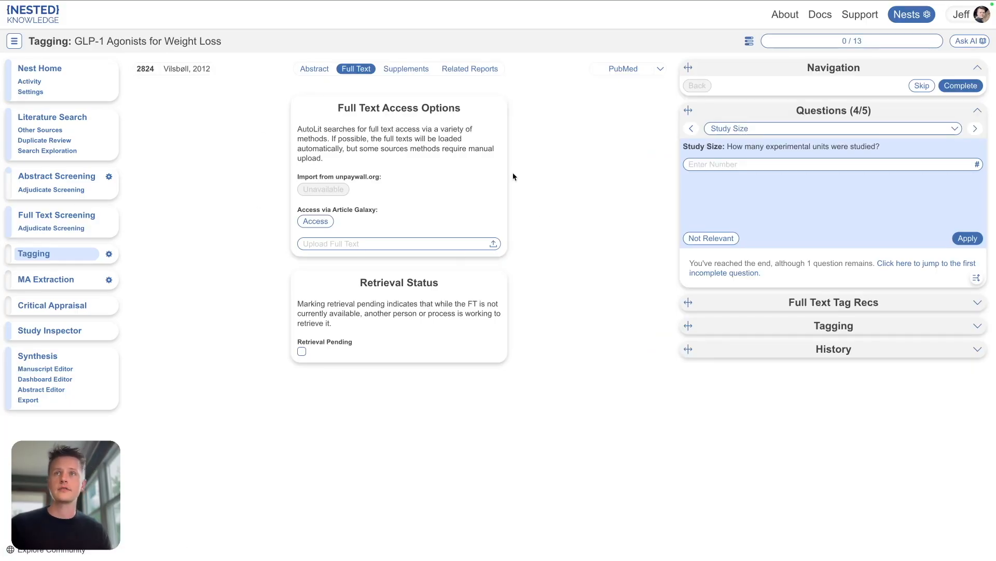
{"action": "left_click", "coordinate": [309, 67]}
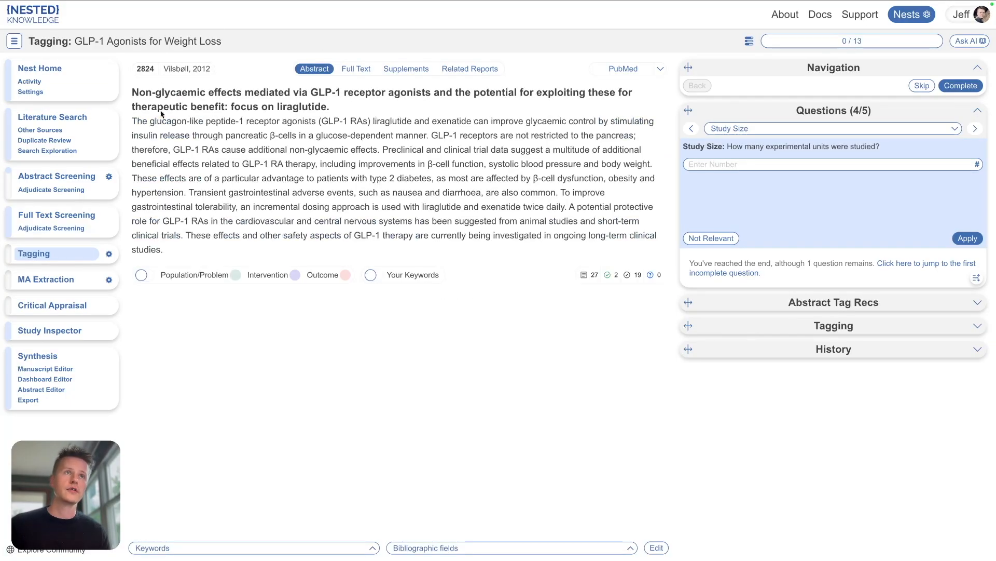
{"action": "left_click", "coordinate": [854, 128]}
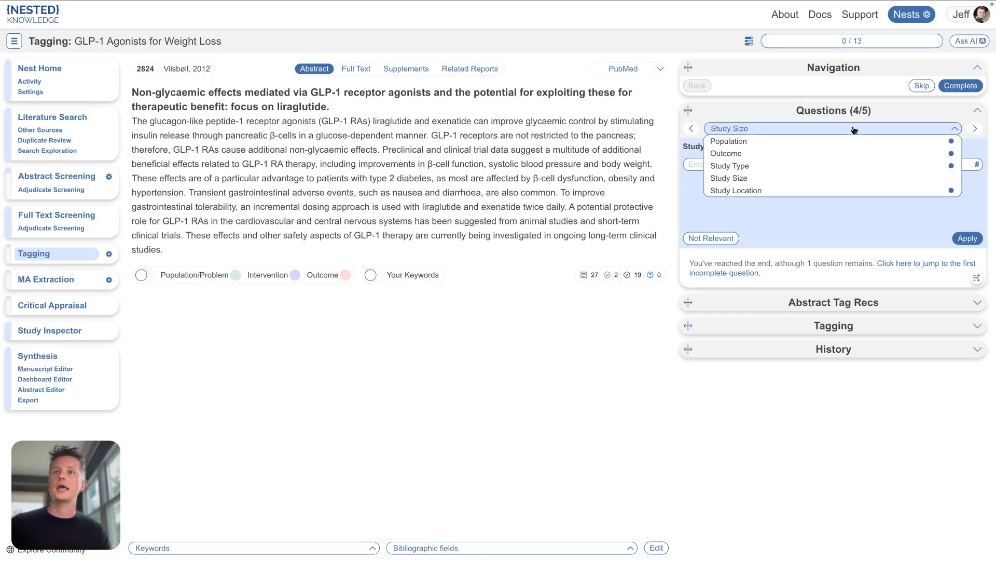
{"action": "left_click", "coordinate": [770, 144]}
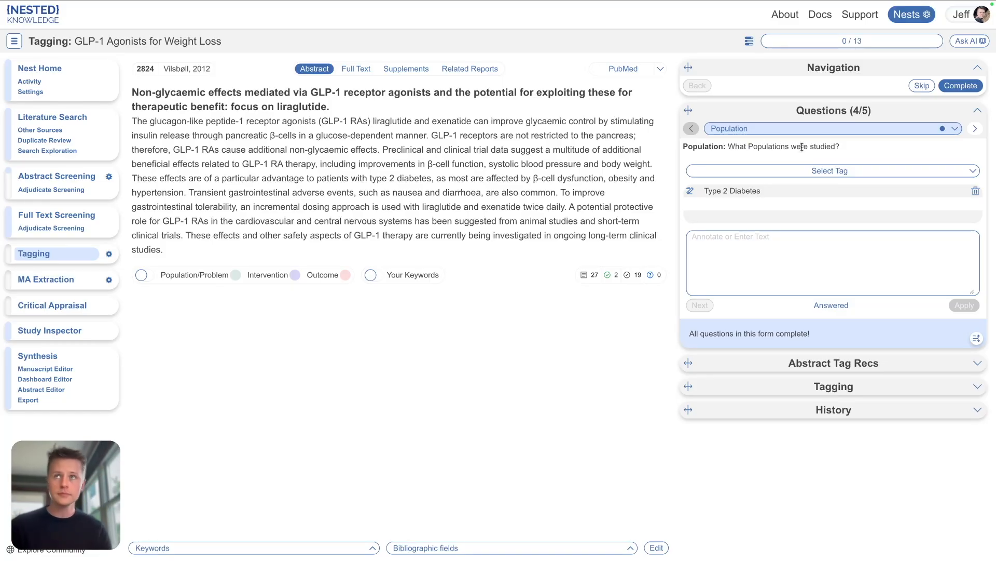
{"action": "left_click", "coordinate": [825, 131]}
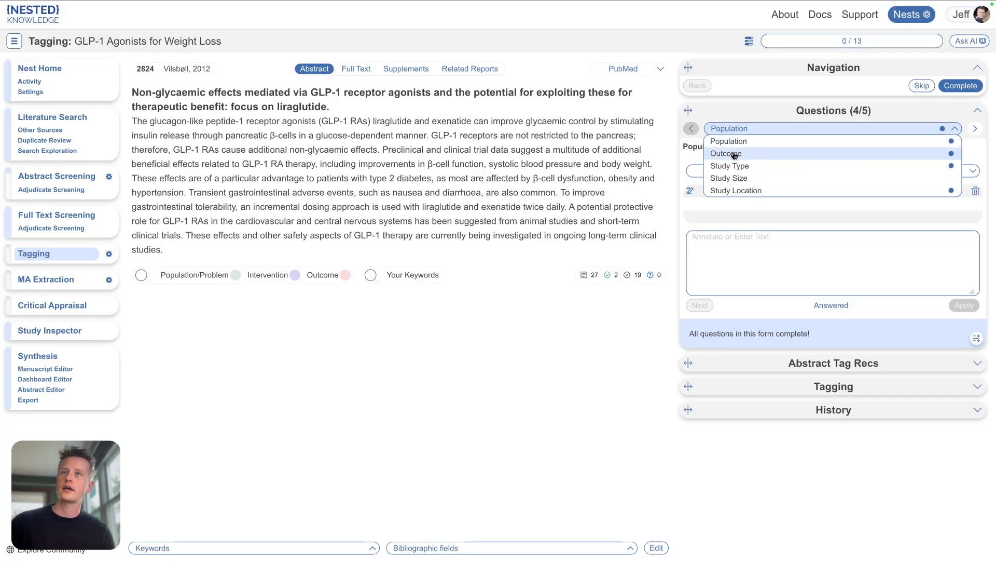
{"action": "left_click", "coordinate": [735, 154]}
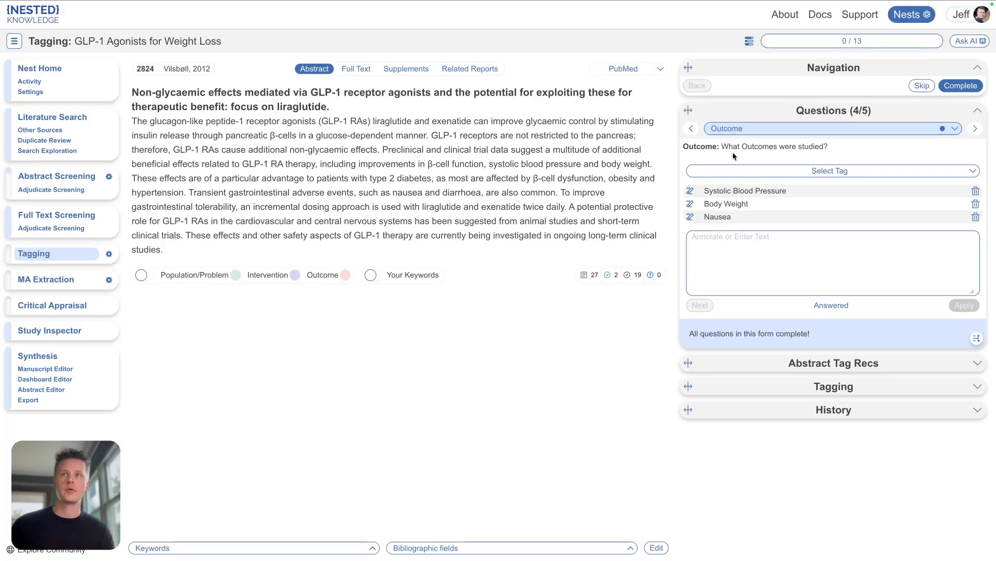
Step: Open the tag configuration and view the Core Smart Tags dialog without applying it
{"action": "left_click", "coordinate": [109, 255]}
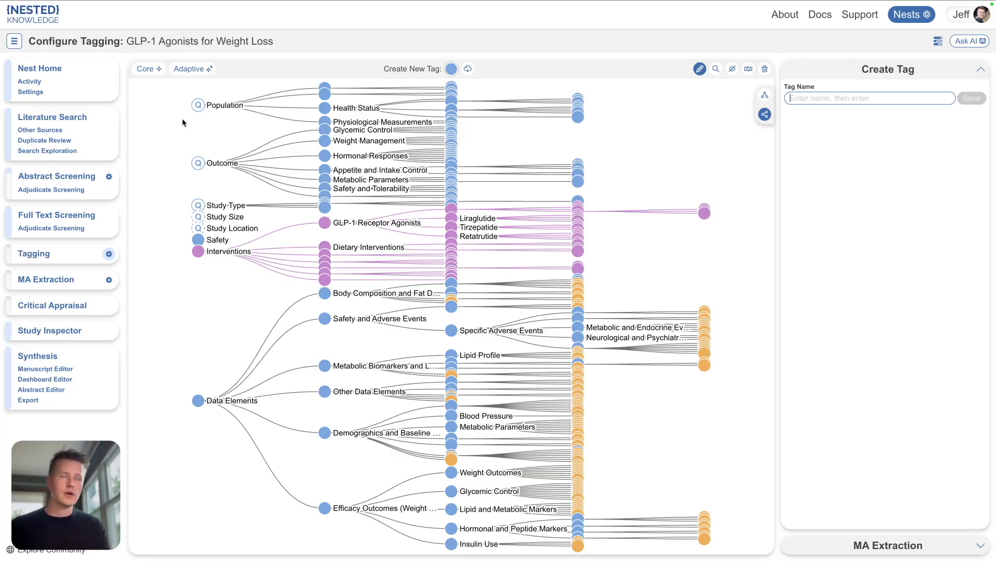
{"action": "left_click", "coordinate": [147, 73]}
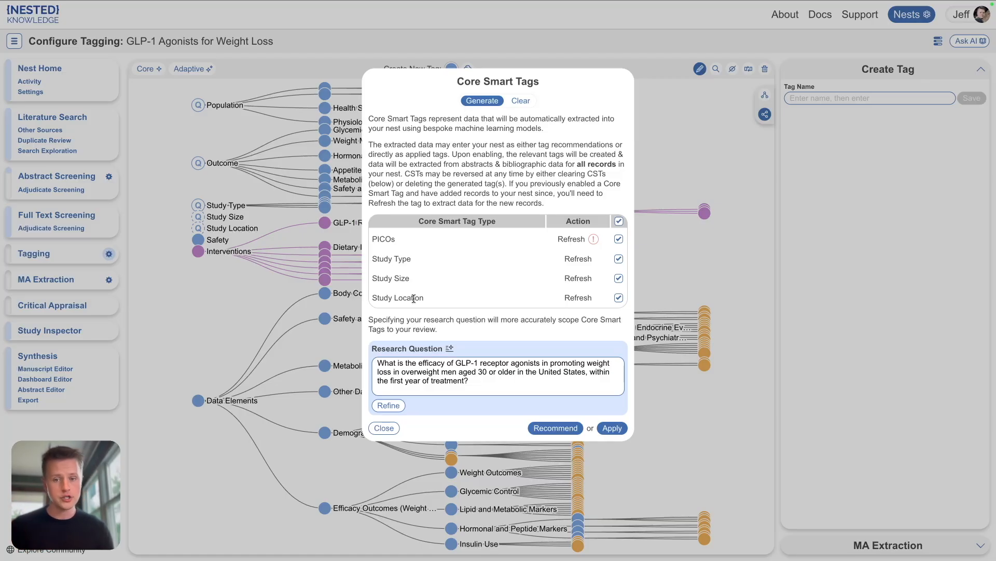
{"action": "left_click", "coordinate": [390, 429]}
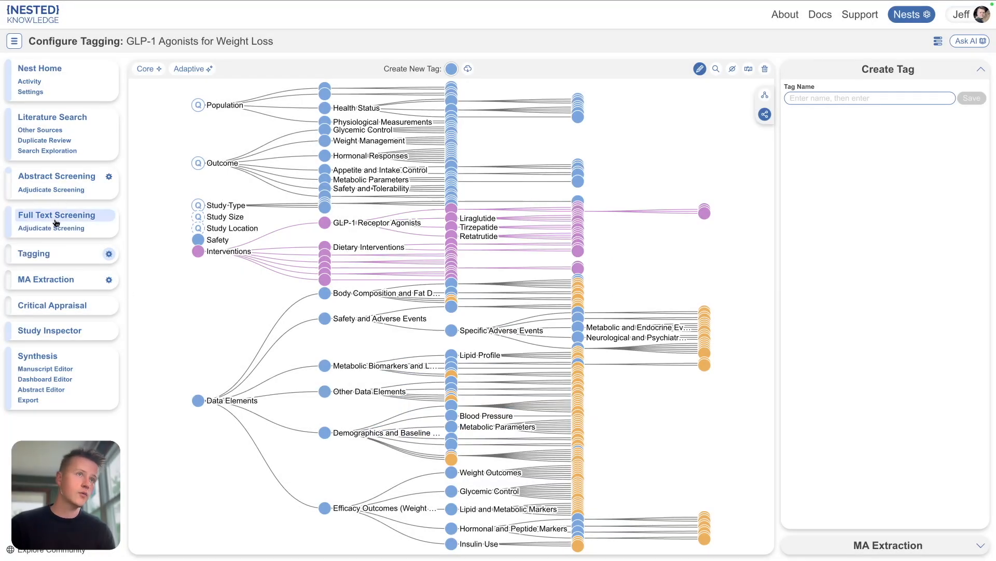
Step: Return to tagging and view the annotation attached to the Type 2 Diabetes population tag in the abstract
{"action": "left_click", "coordinate": [34, 254]}
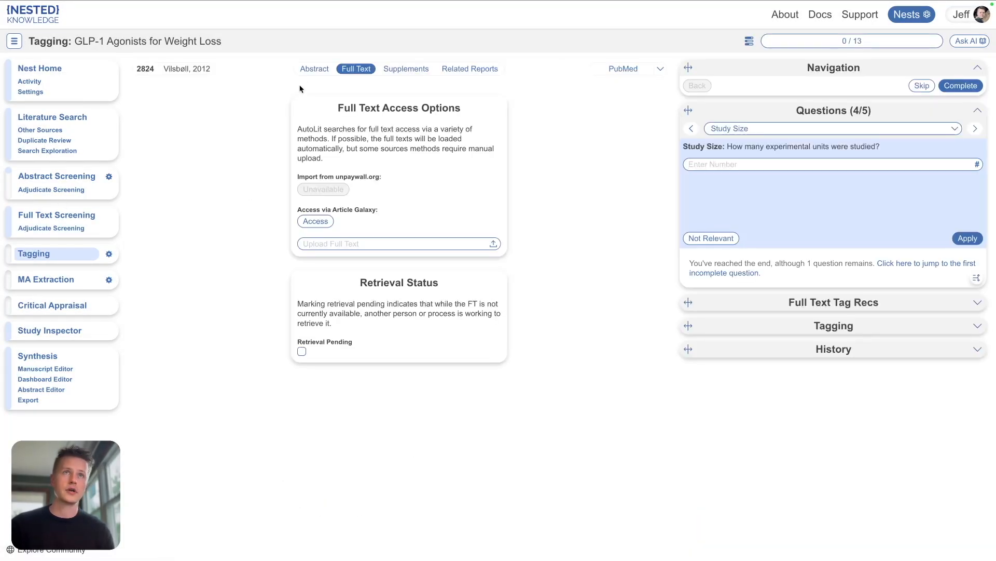
{"action": "left_click", "coordinate": [308, 71]}
{"action": "left_click", "coordinate": [783, 129]}
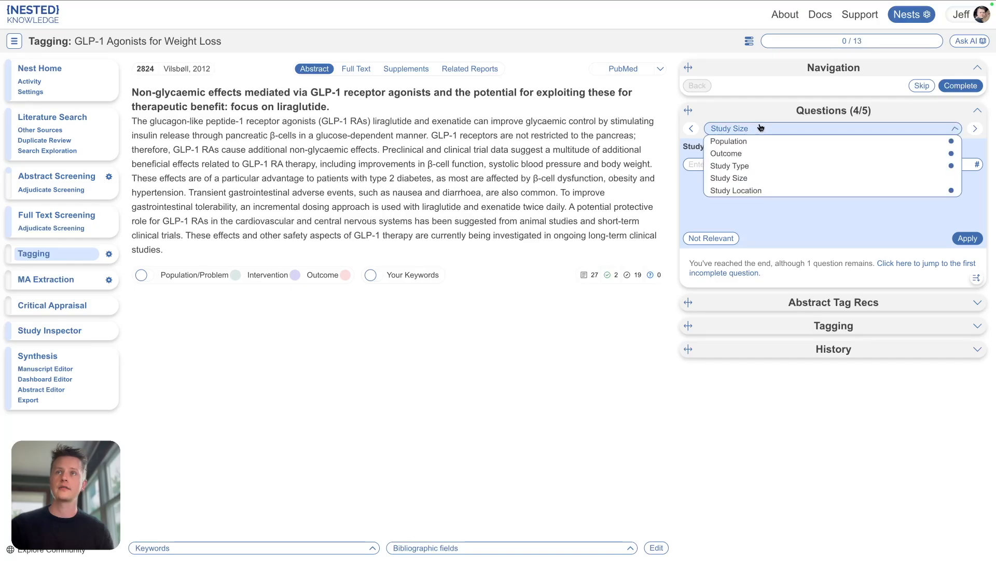
{"action": "left_click", "coordinate": [734, 139]}
{"action": "left_click", "coordinate": [690, 192]}
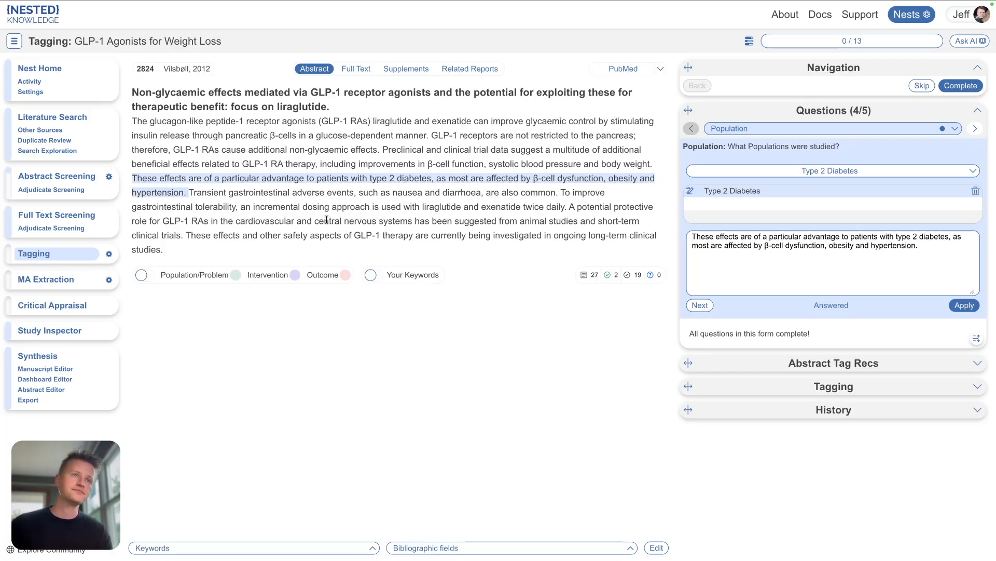
Step: Open the tag configuration again and view the Adaptive Smart Tags dialog without applying it
{"action": "left_click", "coordinate": [109, 254]}
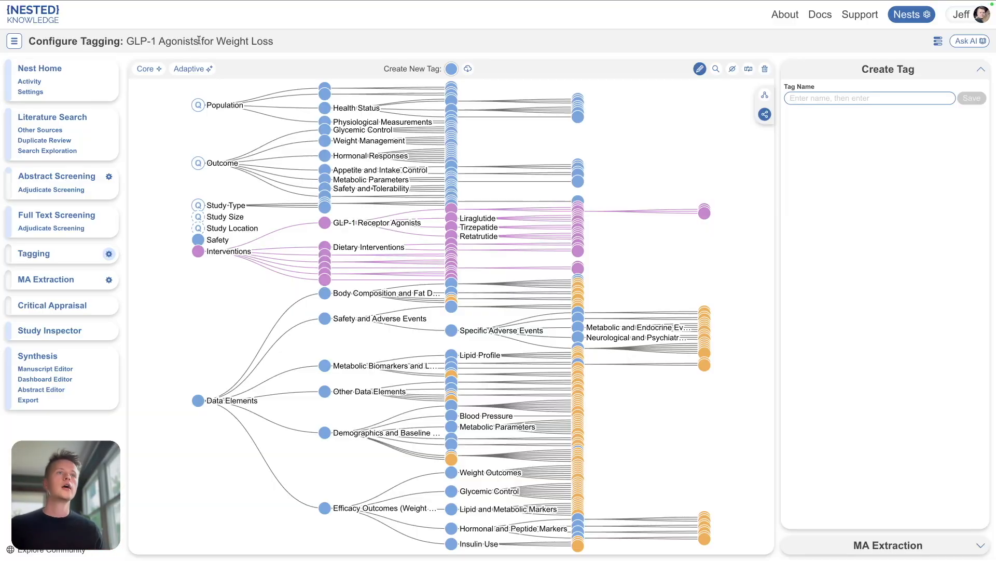
{"action": "left_click", "coordinate": [192, 69]}
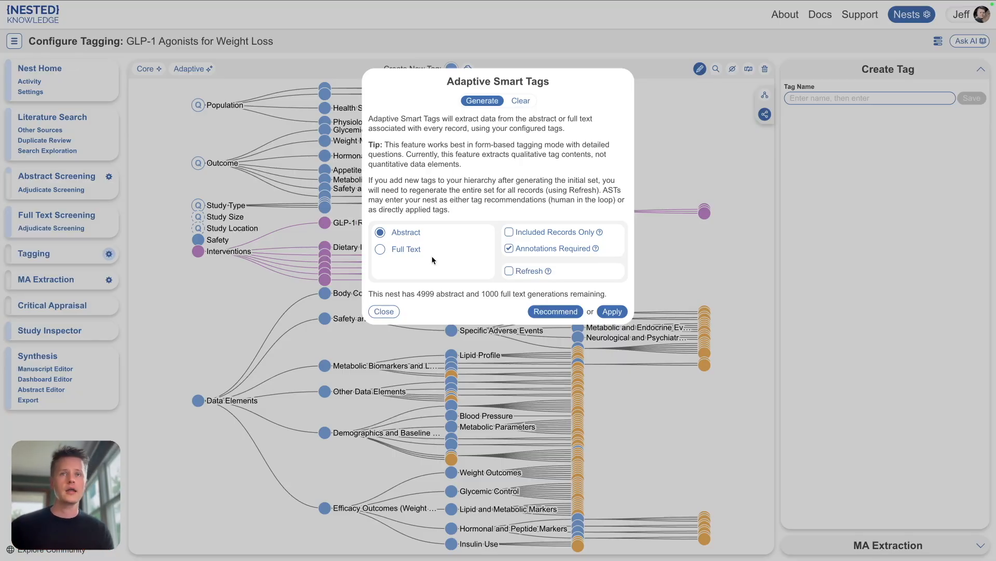
{"action": "left_click", "coordinate": [377, 313]}
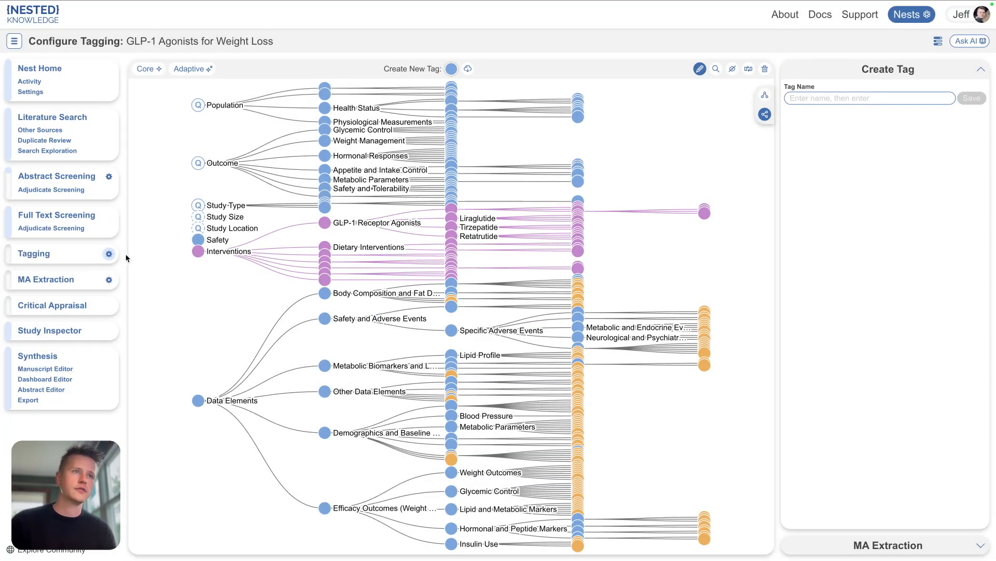
Step: Highlight the sentence 'GLP-1 receptors are not restricted to the pancreas;' as a new annotation for the Type 2 Diabetes tag
{"action": "left_click", "coordinate": [57, 254]}
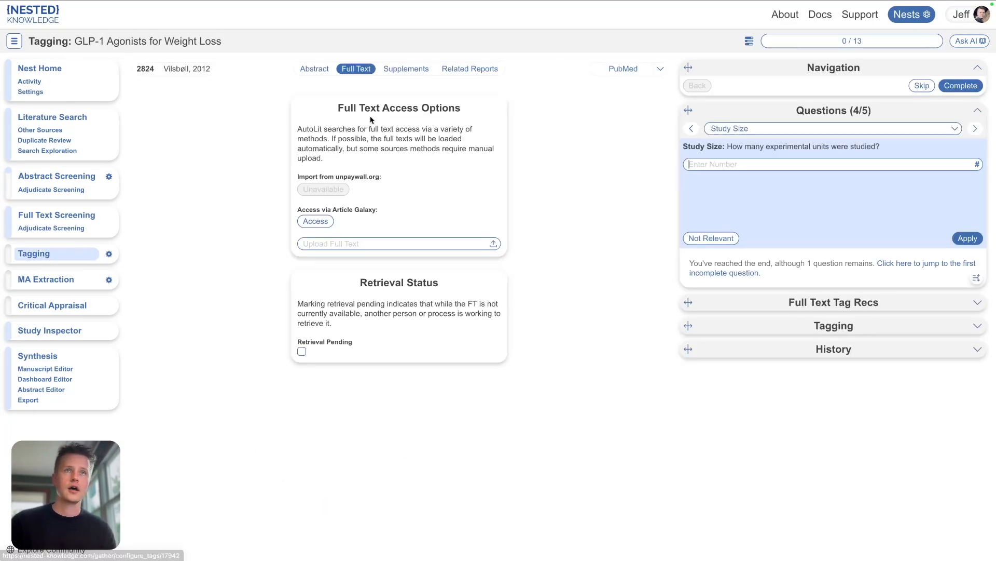
{"action": "left_click", "coordinate": [313, 69]}
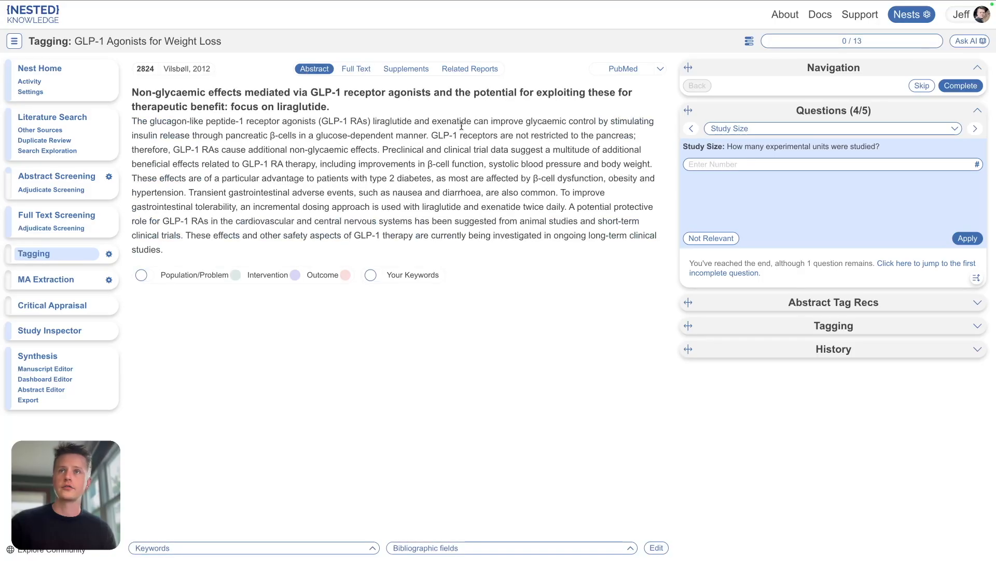
{"action": "left_click", "coordinate": [778, 129]}
{"action": "left_click", "coordinate": [737, 143]}
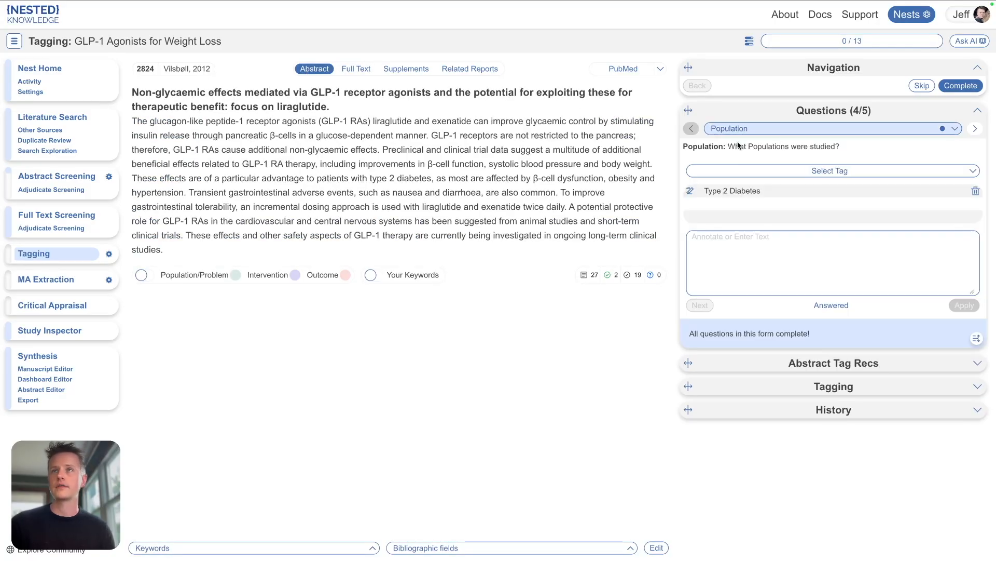
{"action": "left_click", "coordinate": [690, 191]}
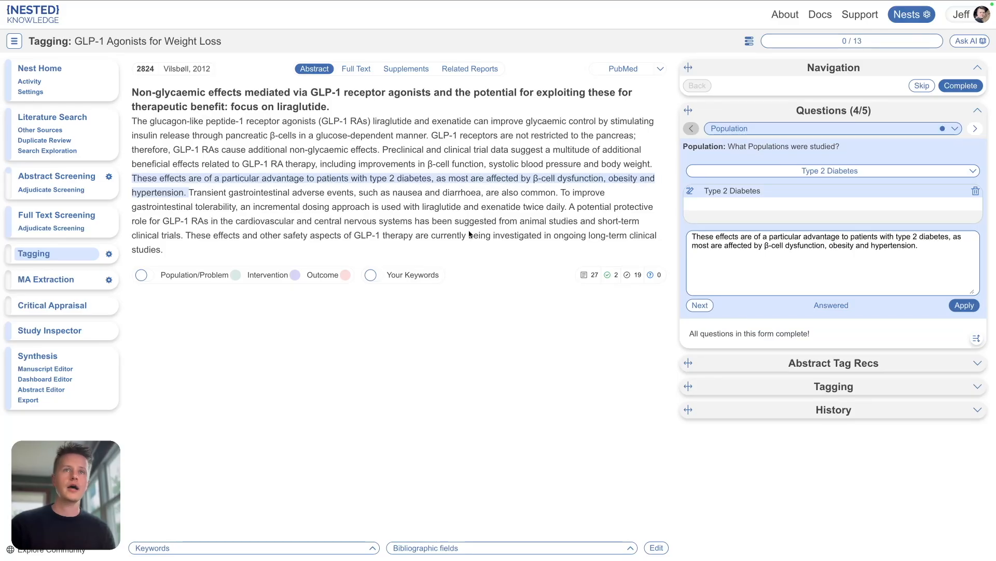
{"action": "left_click_drag", "start_coordinate": [432, 134], "coordinate": [646, 139]}
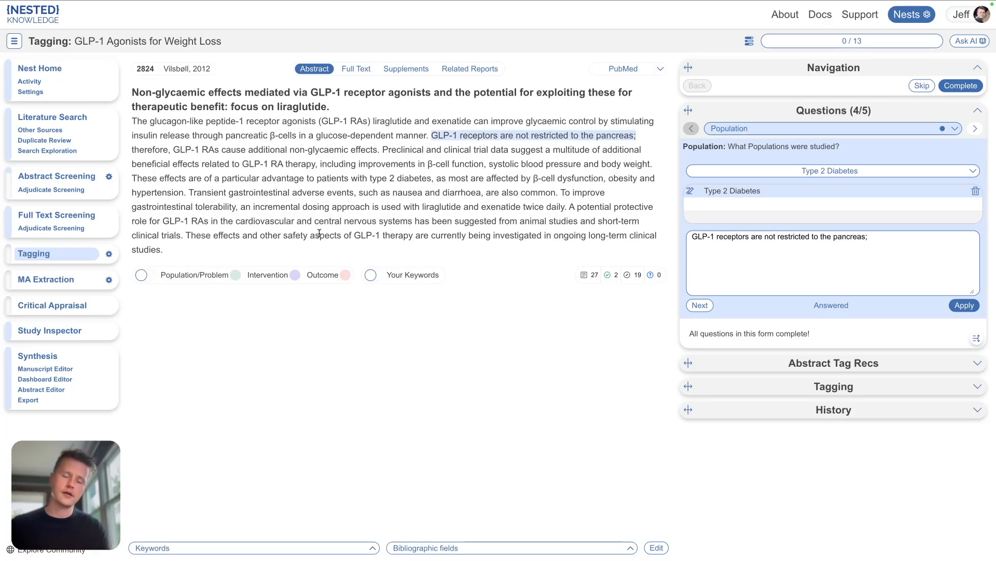
{"action": "left_click", "coordinate": [109, 253]}
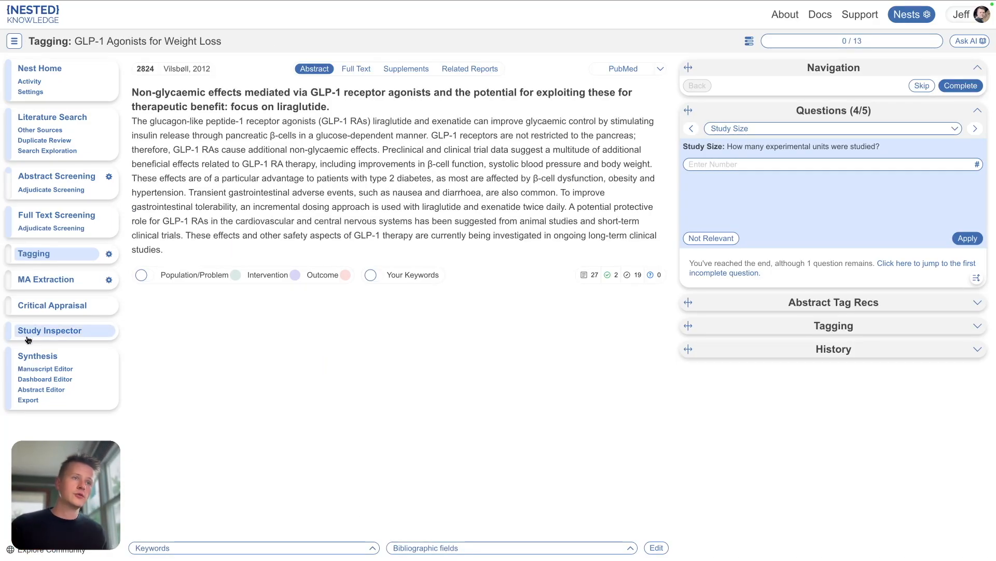
Step: Open Qualitative Synthesis and filter the associated studies by the GLP-1 and Obesity tags
{"action": "left_click", "coordinate": [31, 355]}
{"action": "left_click", "coordinate": [67, 156]}
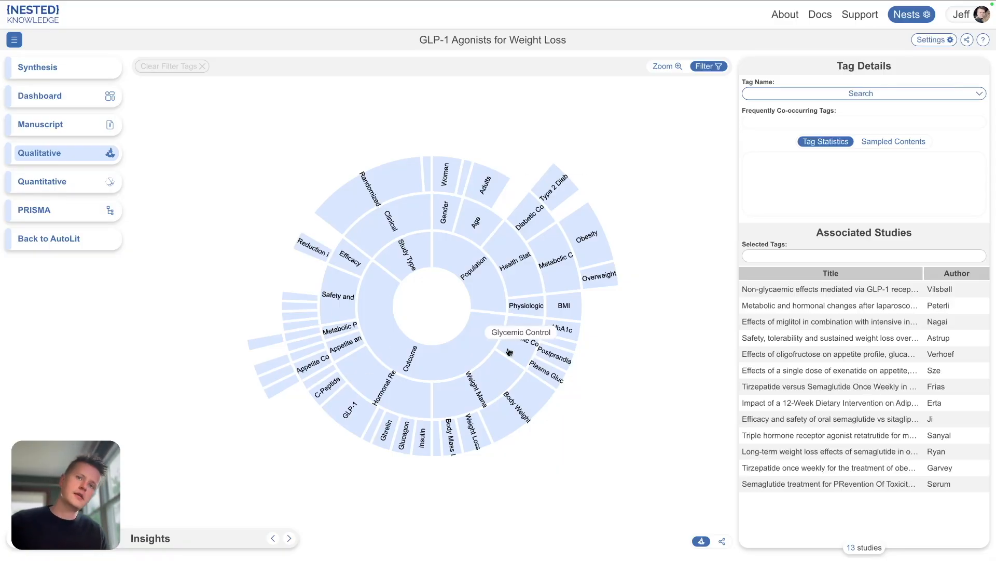
{"action": "left_click", "coordinate": [351, 415]}
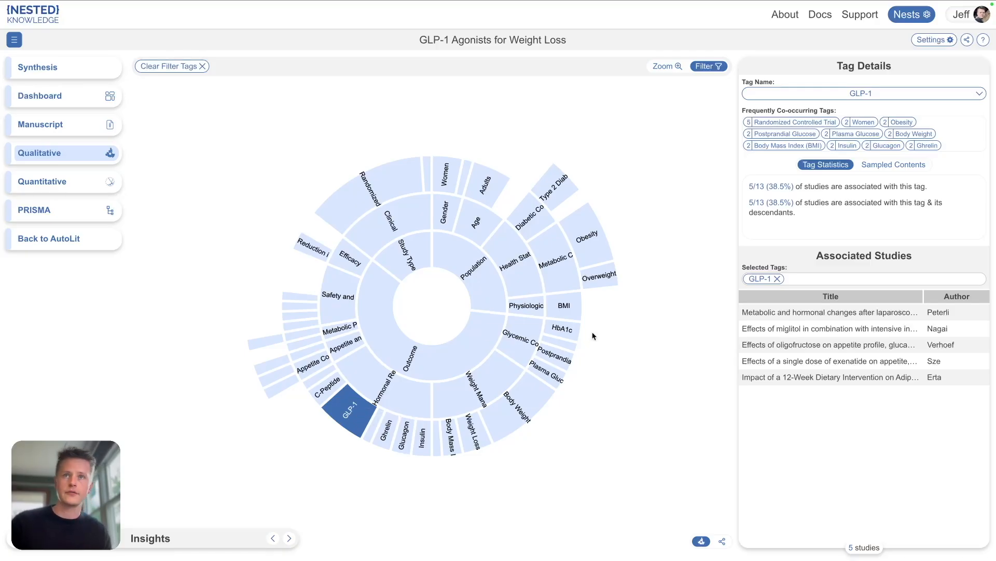
{"action": "left_click", "coordinate": [595, 245]}
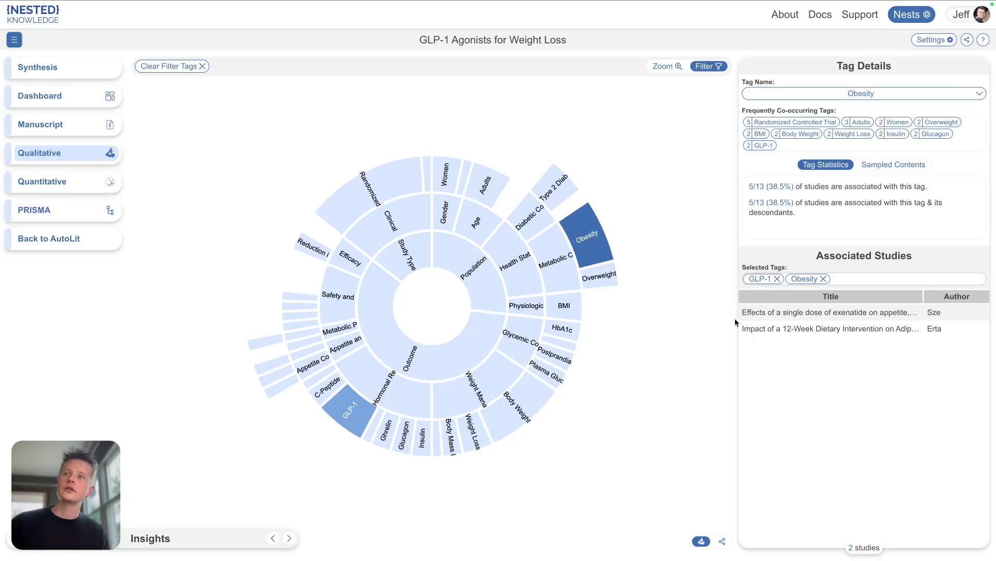
Step: Open the exenatide single-dose study and inspect its tag contents in the abstract, then close it
{"action": "left_click", "coordinate": [779, 314]}
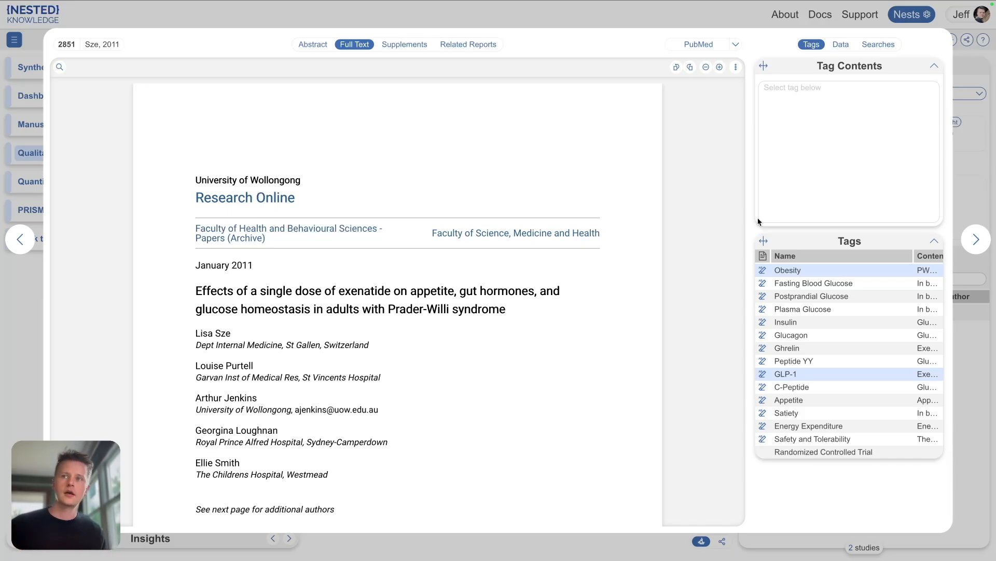
{"action": "left_click", "coordinate": [763, 311]}
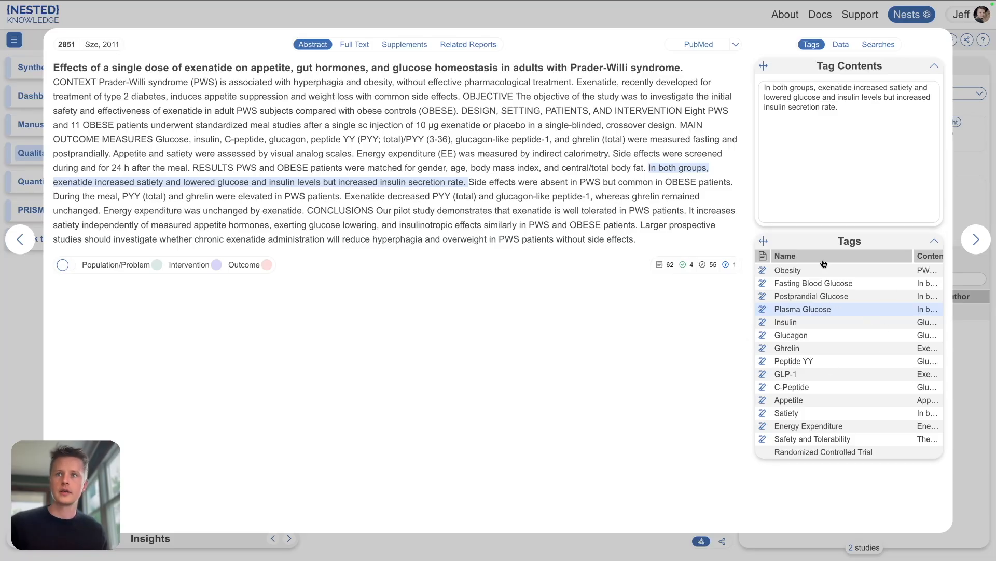
{"action": "left_click", "coordinate": [974, 368]}
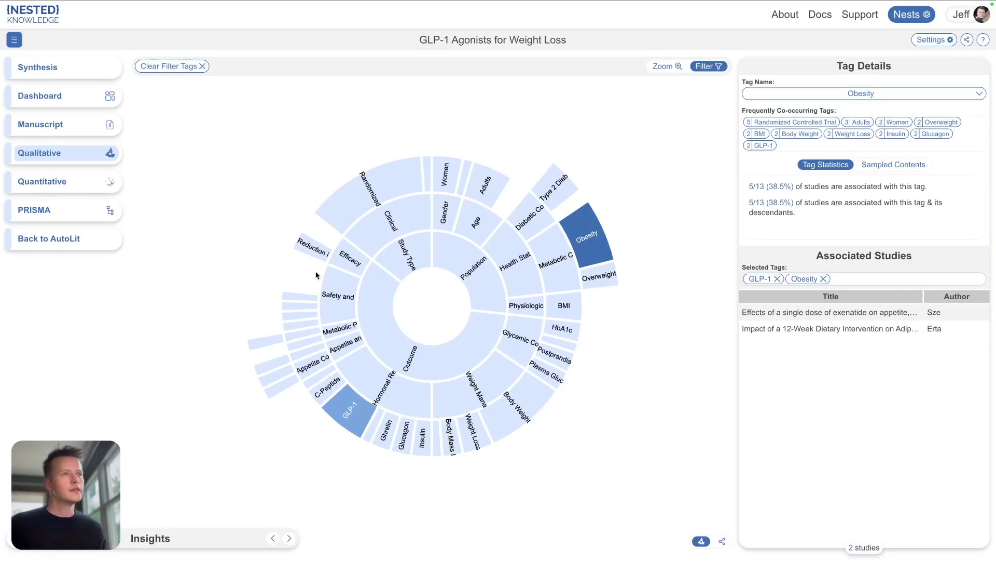
Step: View the Quantitative Synthesis summary table, then return to AutoLit and open MA Extraction for the first record
{"action": "left_click", "coordinate": [57, 183]}
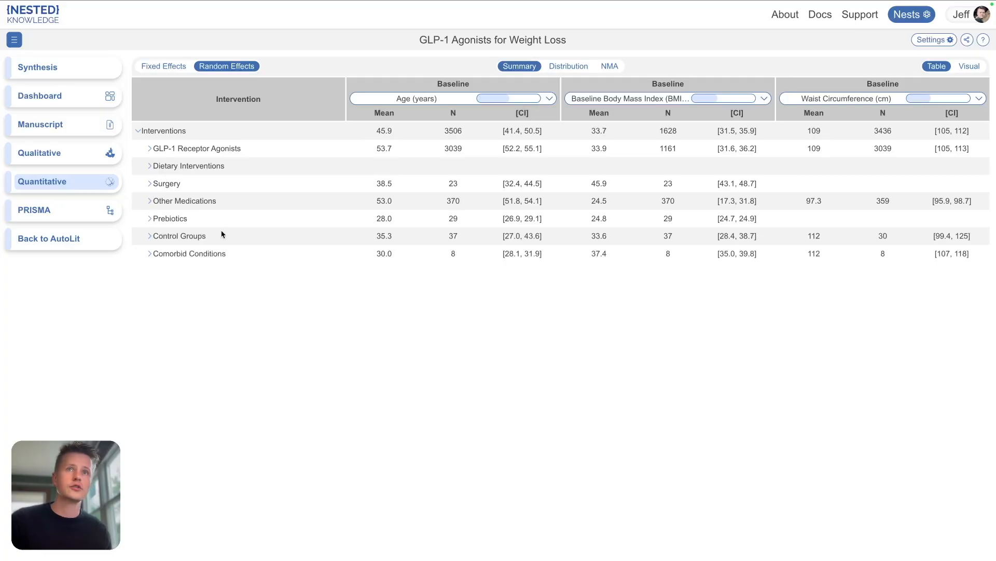
{"action": "left_click", "coordinate": [61, 241]}
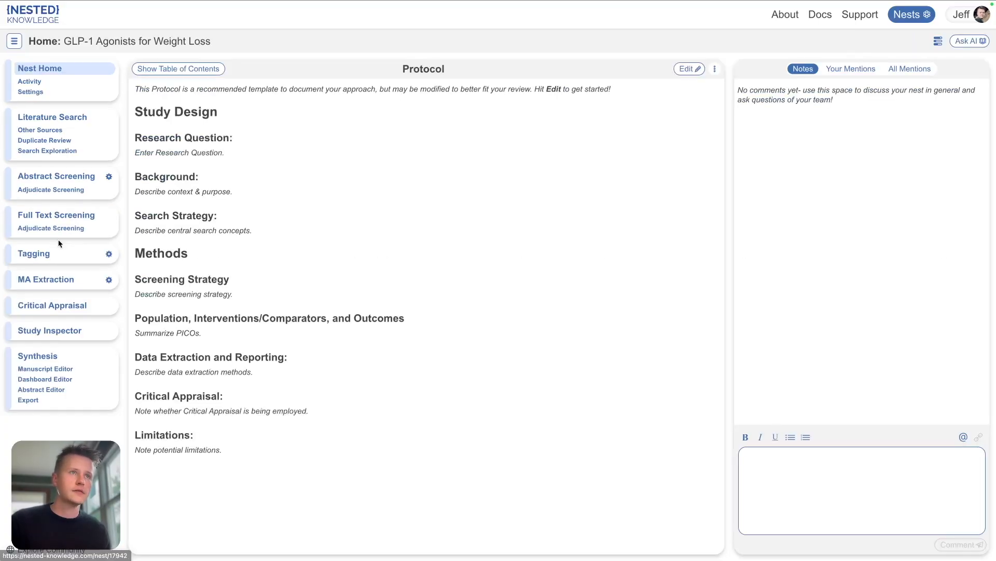
{"action": "left_click", "coordinate": [110, 280]}
{"action": "left_click", "coordinate": [66, 281]}
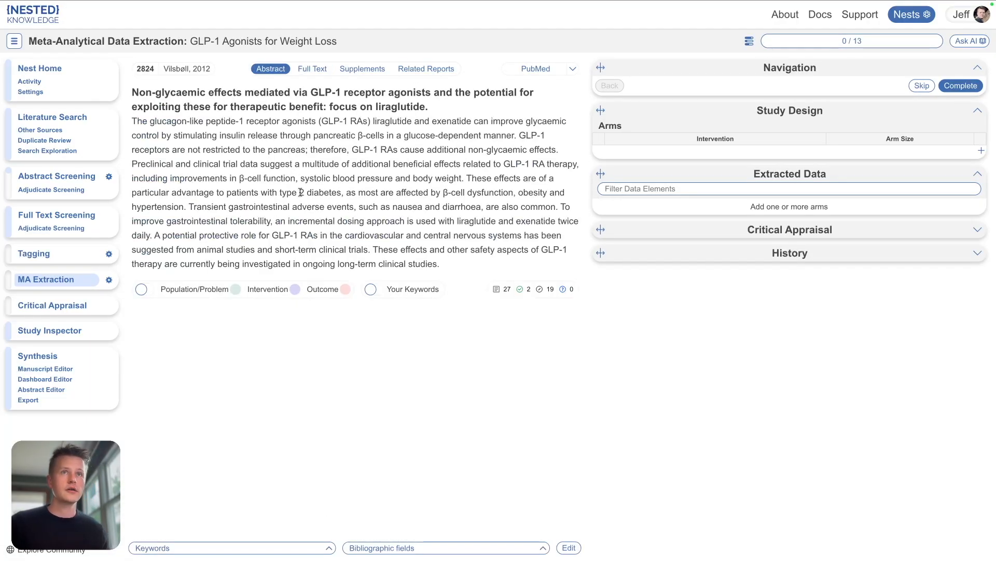
Step: Open the meta-analytical extraction configuration and review the Smart MA Extraction dialog, then close it
{"action": "left_click", "coordinate": [314, 68]}
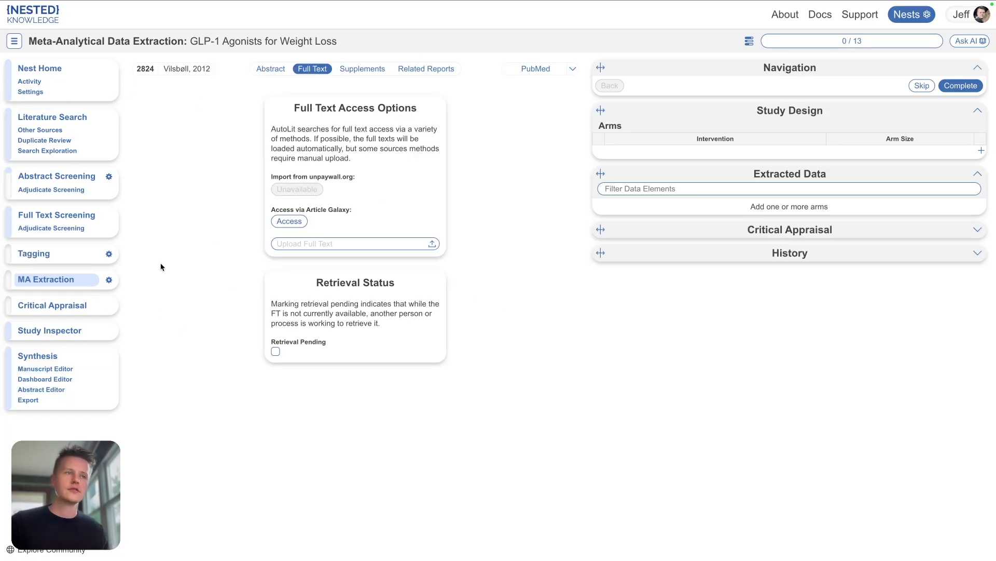
{"action": "left_click", "coordinate": [110, 281]}
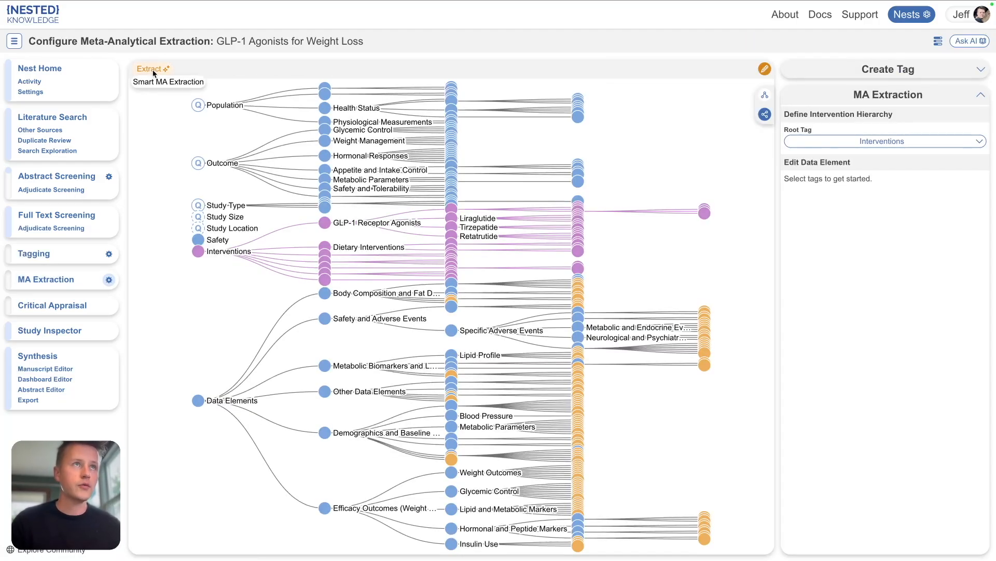
{"action": "left_click", "coordinate": [153, 71]}
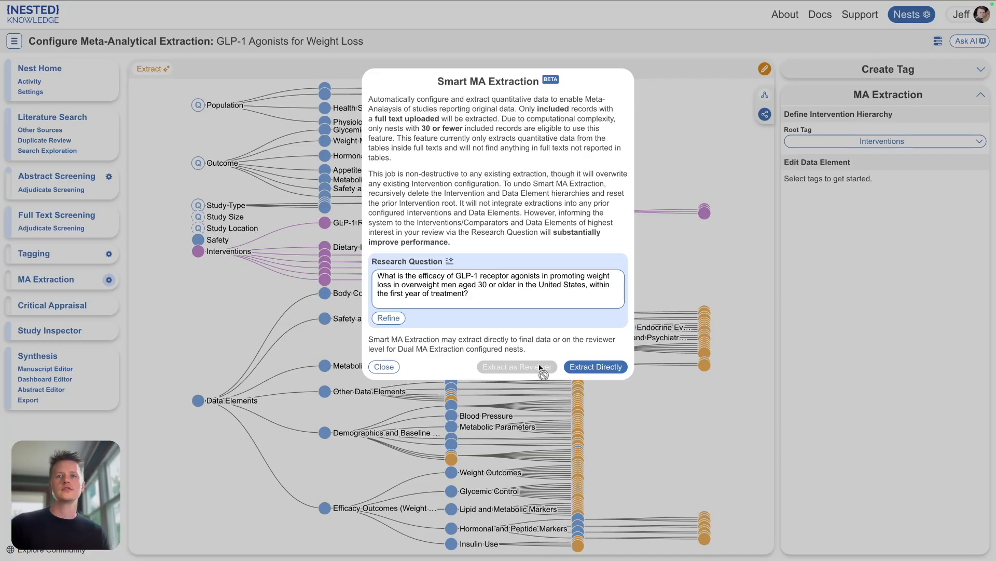
{"action": "left_click", "coordinate": [385, 367]}
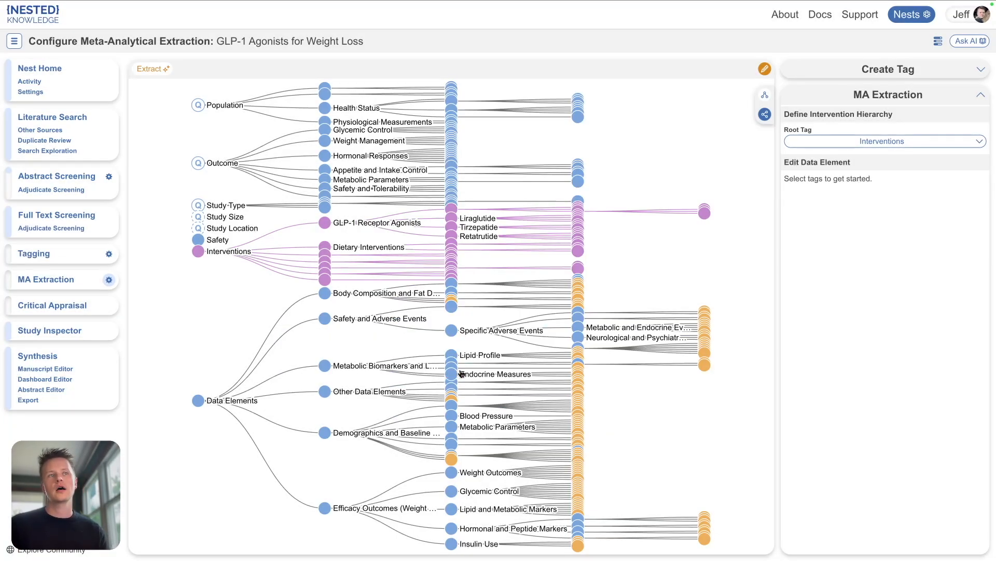
Step: Select the Interventions root and browse the intervention hierarchy in the extraction tree
{"action": "left_click", "coordinate": [198, 252]}
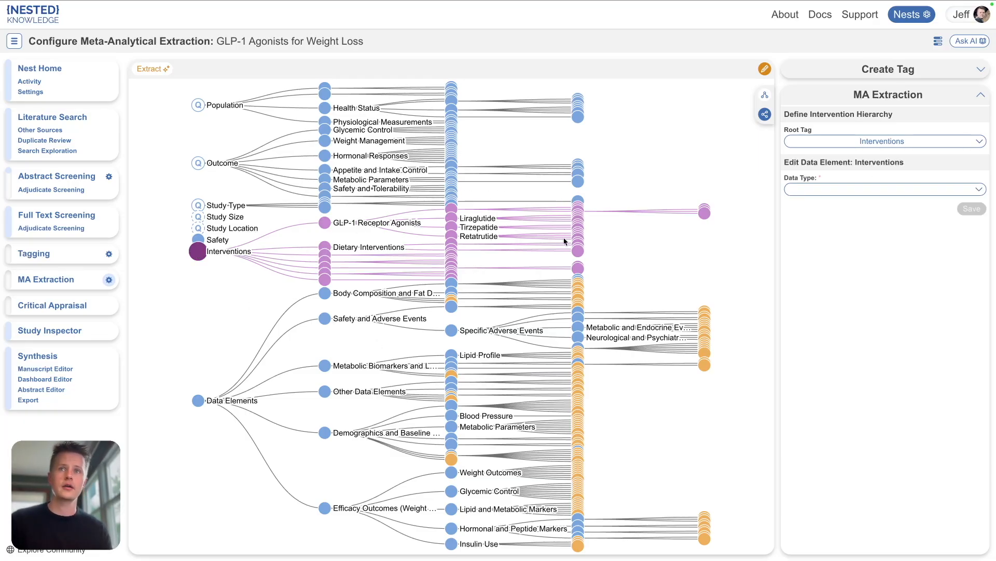
{"action": "scroll", "coordinate": [592, 227], "scroll_direction": "up", "scroll_amount": 8}
{"action": "scroll", "coordinate": [496, 215], "scroll_direction": "up", "scroll_amount": 5}
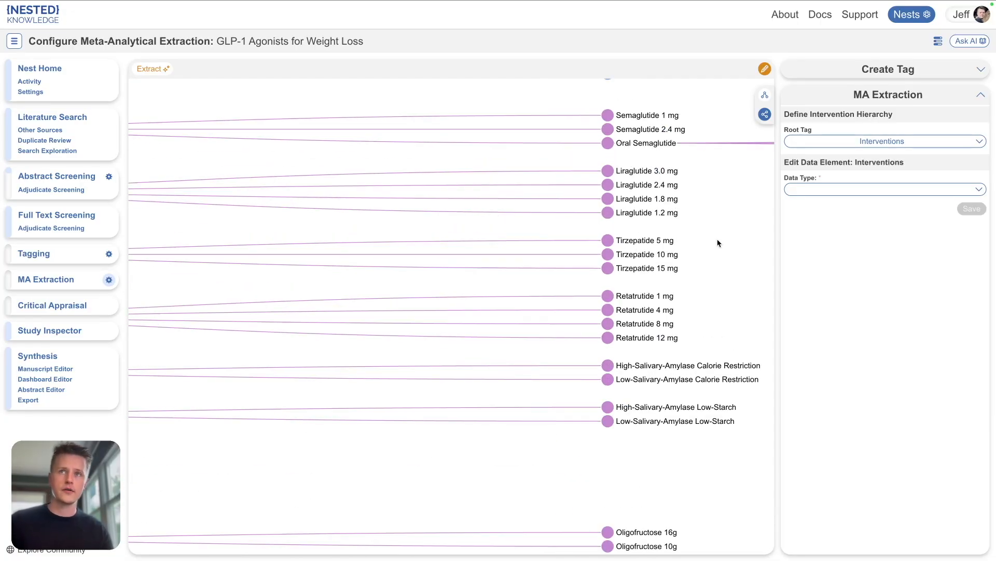
{"action": "scroll", "coordinate": [719, 243], "scroll_direction": "down", "scroll_amount": 10}
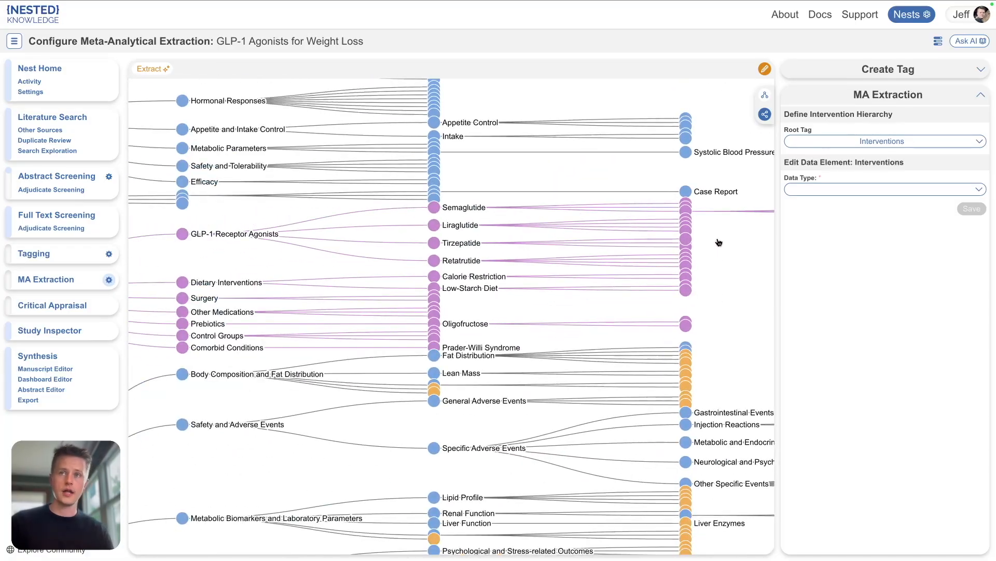
{"action": "scroll", "coordinate": [718, 241], "scroll_direction": "down", "scroll_amount": 5}
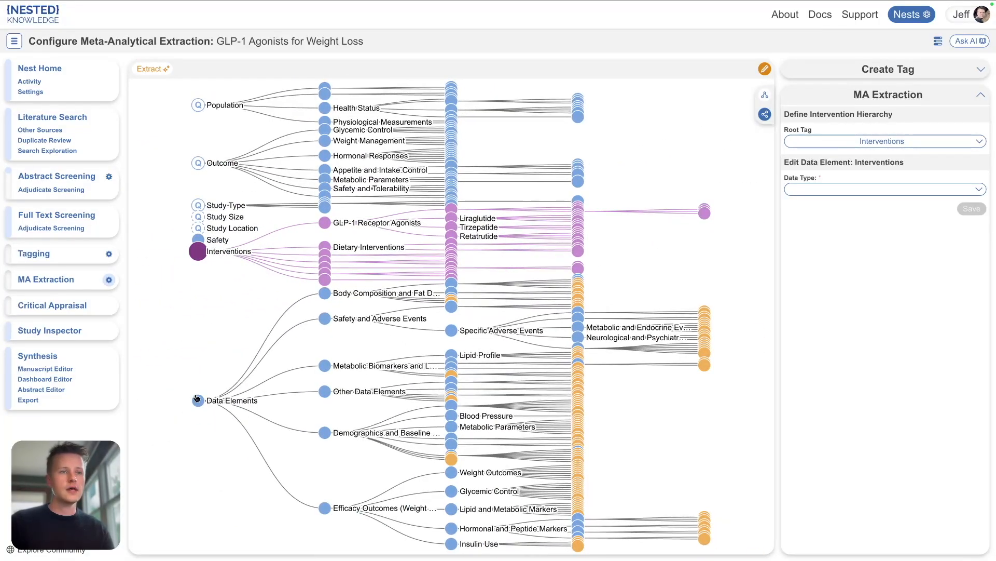
Step: Select the Data Elements root and inspect the settings of the Body Mass Index data element
{"action": "left_click", "coordinate": [199, 401]}
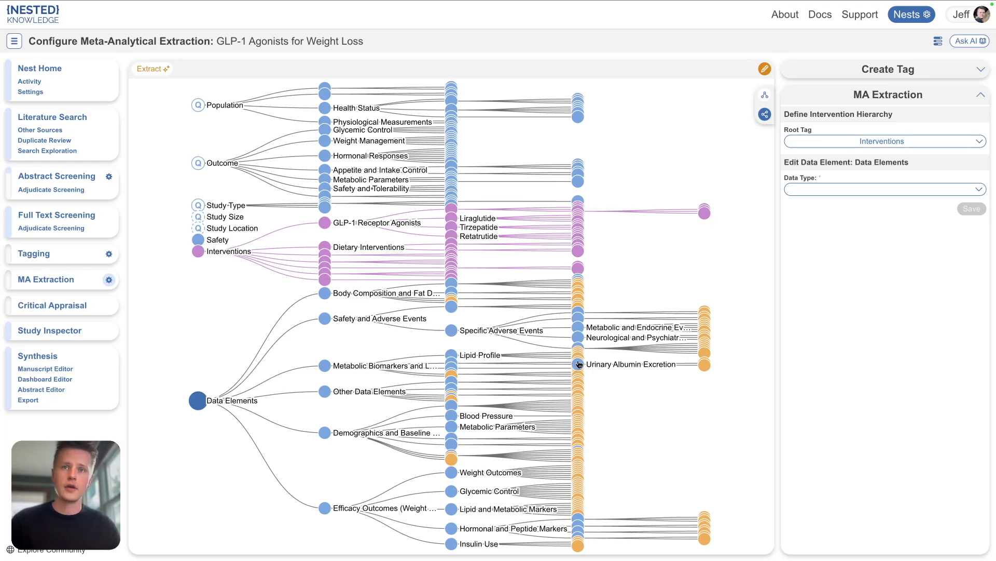
{"action": "scroll", "coordinate": [580, 364], "scroll_direction": "up", "scroll_amount": 3}
{"action": "scroll", "coordinate": [591, 431], "scroll_direction": "up", "scroll_amount": 5}
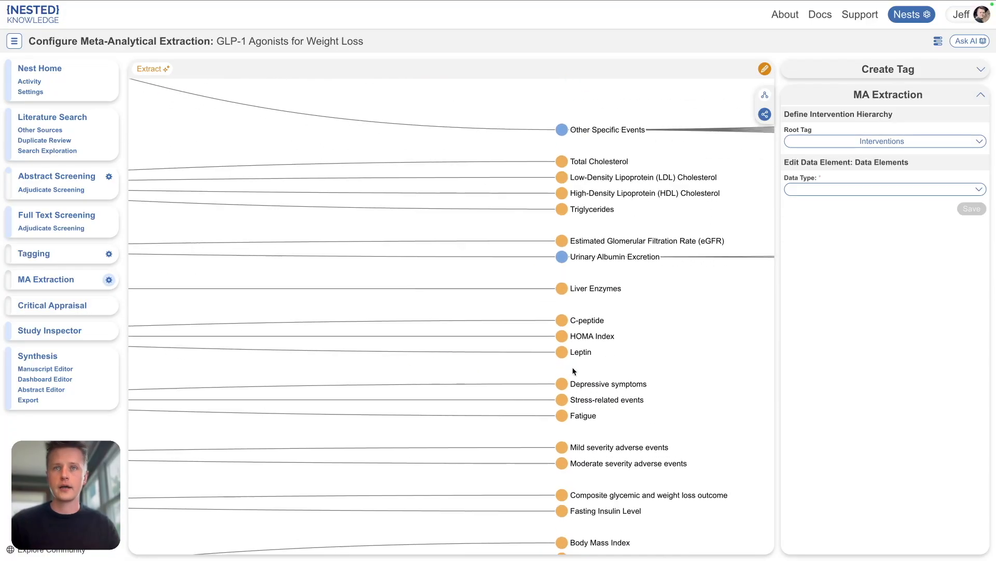
{"action": "left_click_drag", "start_coordinate": [691, 360], "coordinate": [534, 296]}
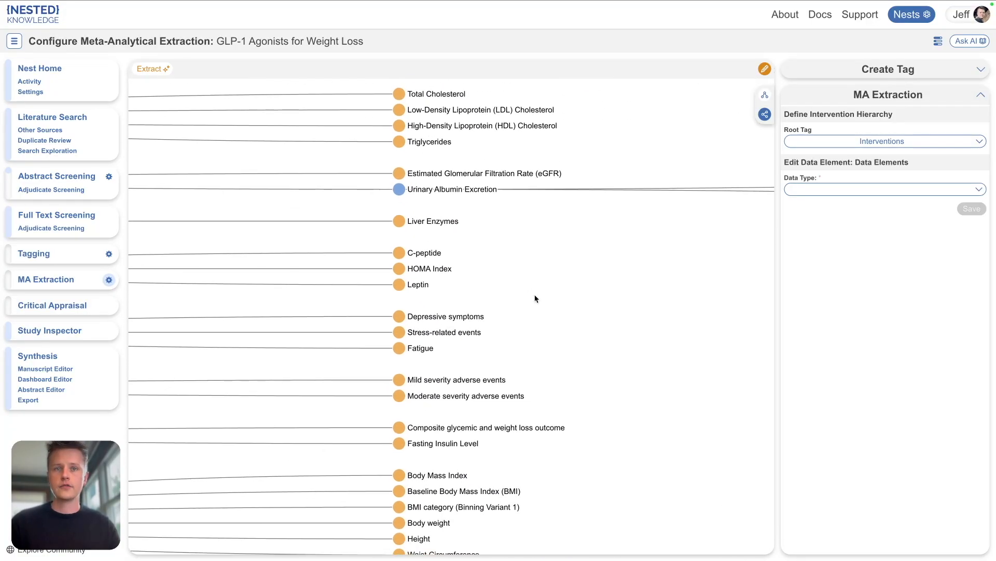
{"action": "left_click_drag", "start_coordinate": [624, 418], "coordinate": [606, 291]}
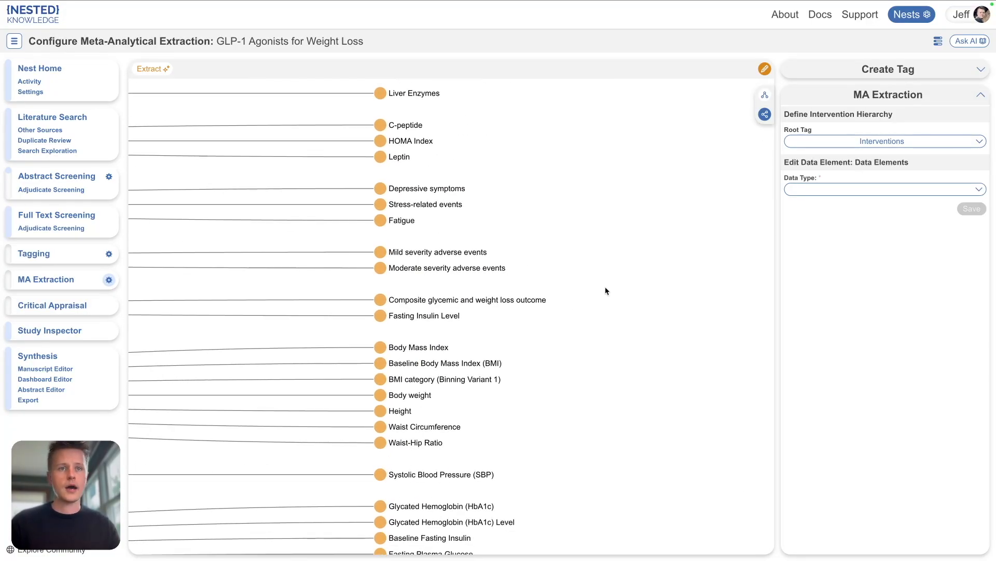
{"action": "left_click", "coordinate": [381, 347]}
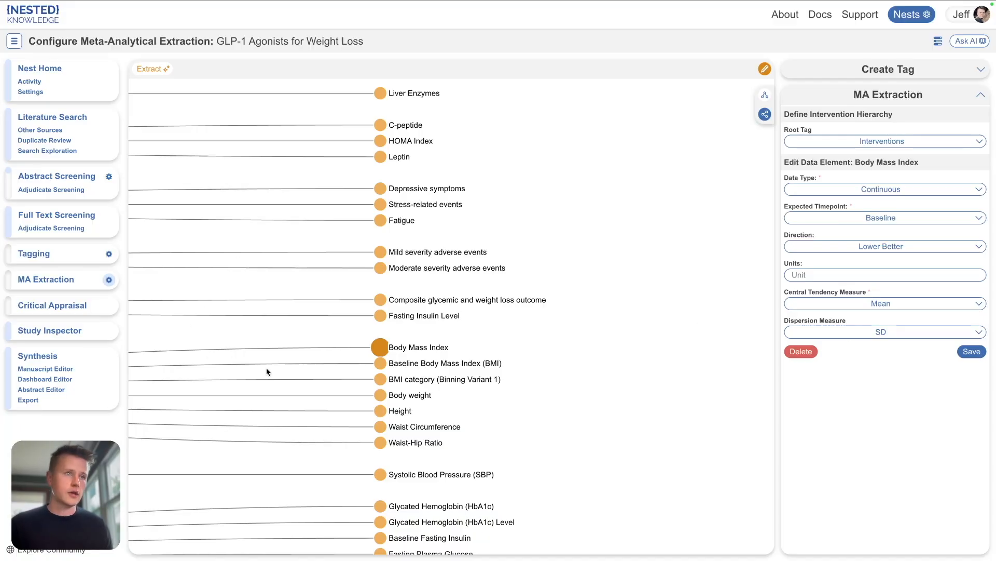
Step: Open Quantitative Synthesis, expand GLP-1 Receptor Agonists and Tirzepatide, and open the Tirzepatide 5 mg study
{"action": "left_click", "coordinate": [52, 358]}
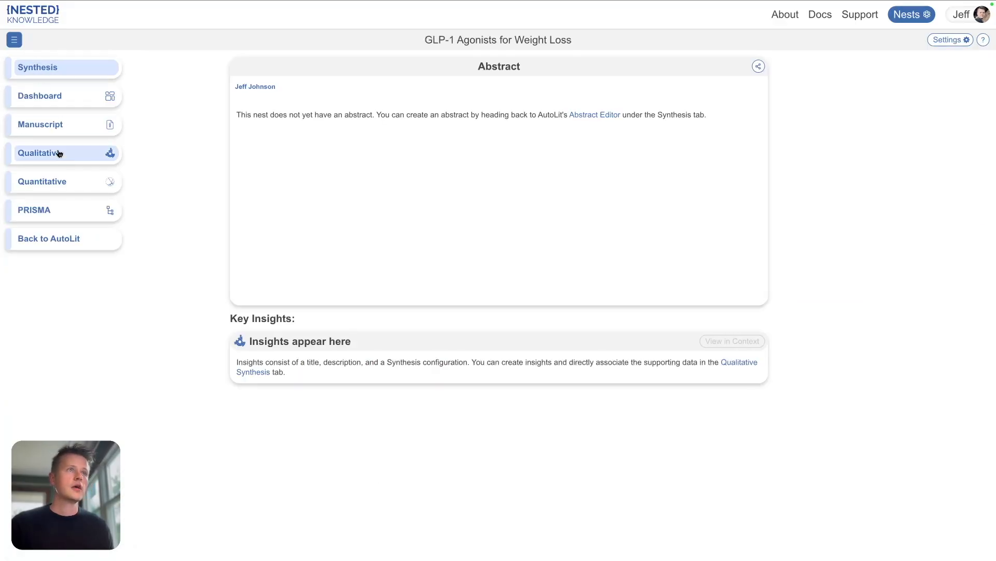
{"action": "left_click", "coordinate": [44, 181]}
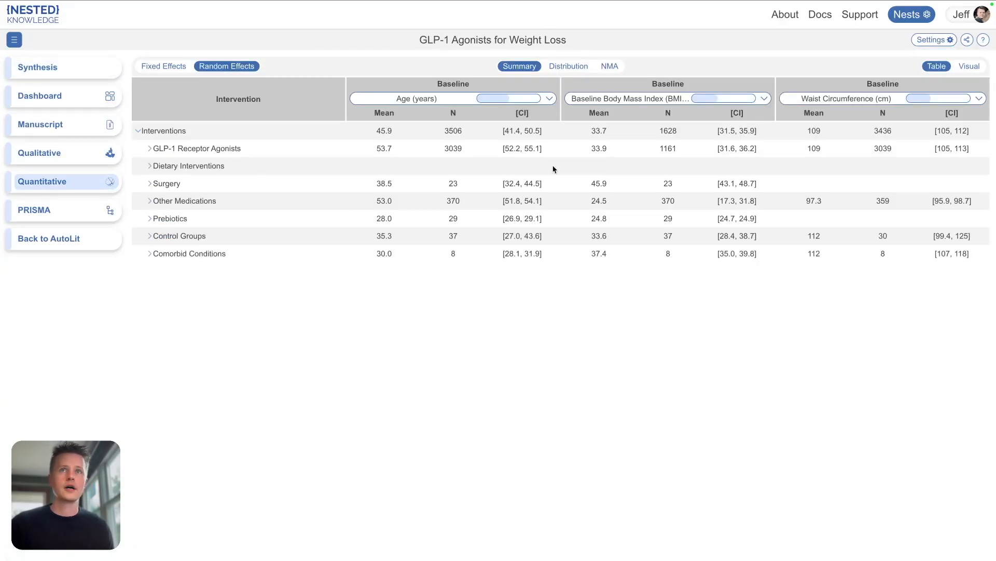
{"action": "left_click", "coordinate": [149, 149]}
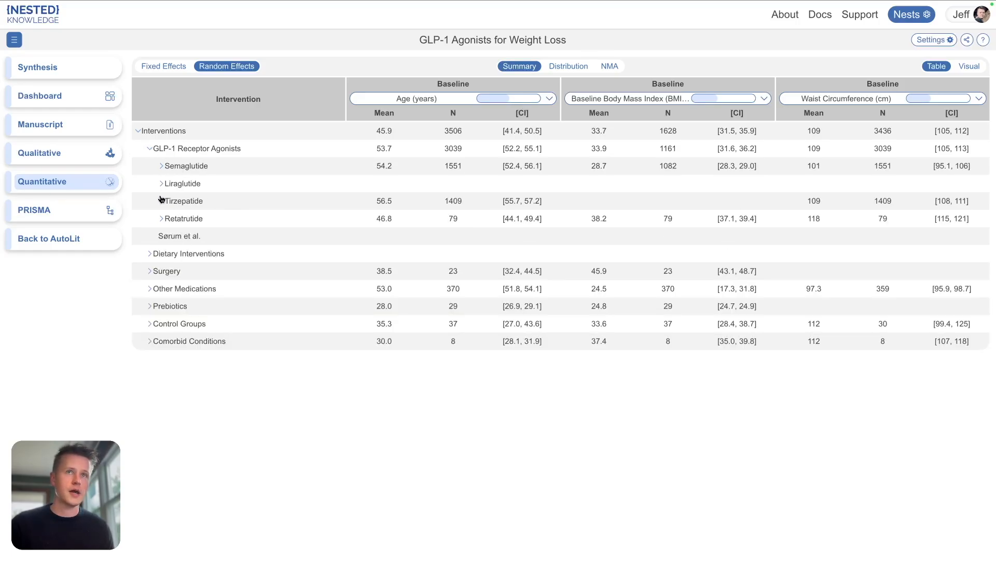
{"action": "left_click", "coordinate": [161, 200]}
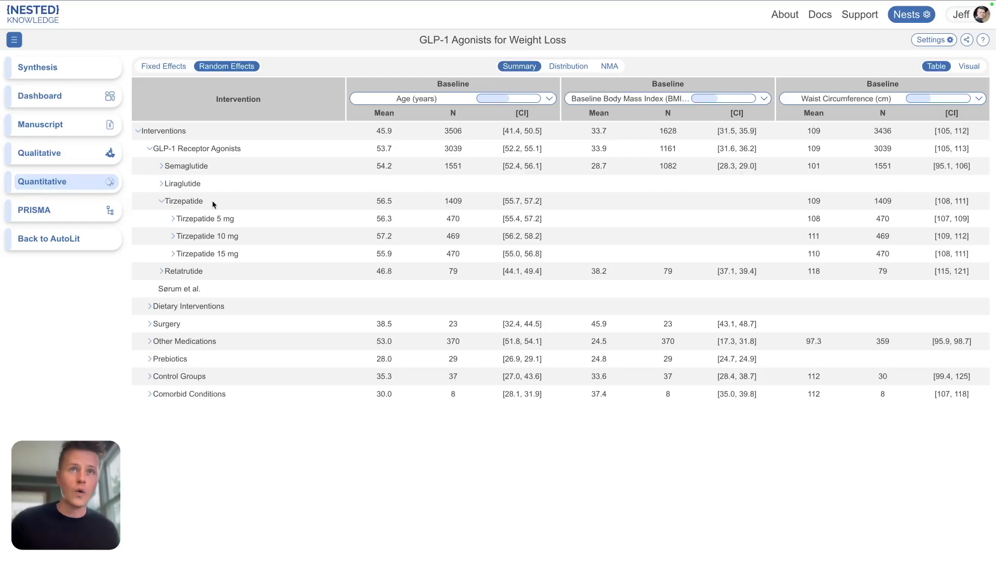
{"action": "left_click", "coordinate": [173, 218]}
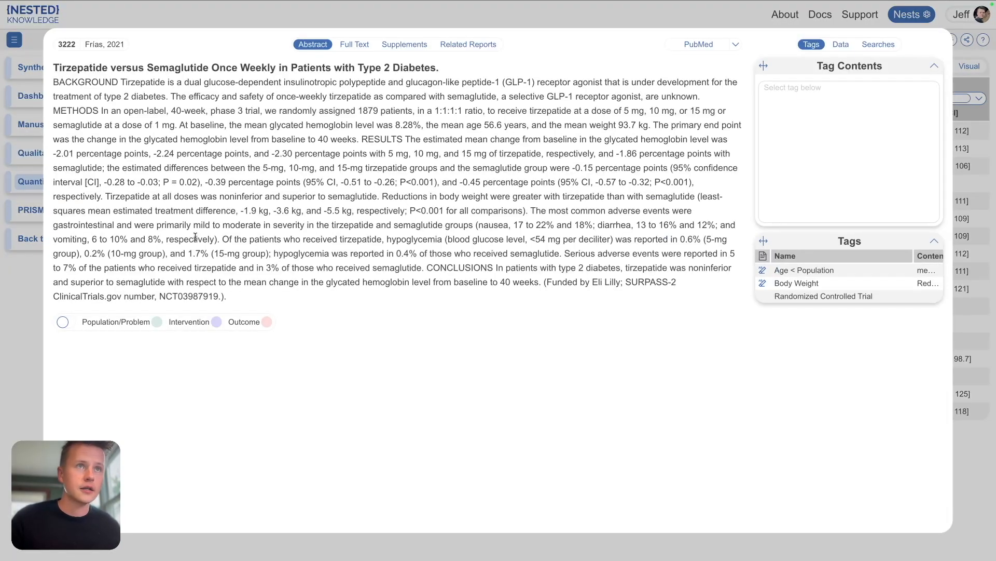
Step: Inspect the study's full text and its extracted Body Mass Index data alongside the annotated baseline table
{"action": "left_click", "coordinate": [355, 44]}
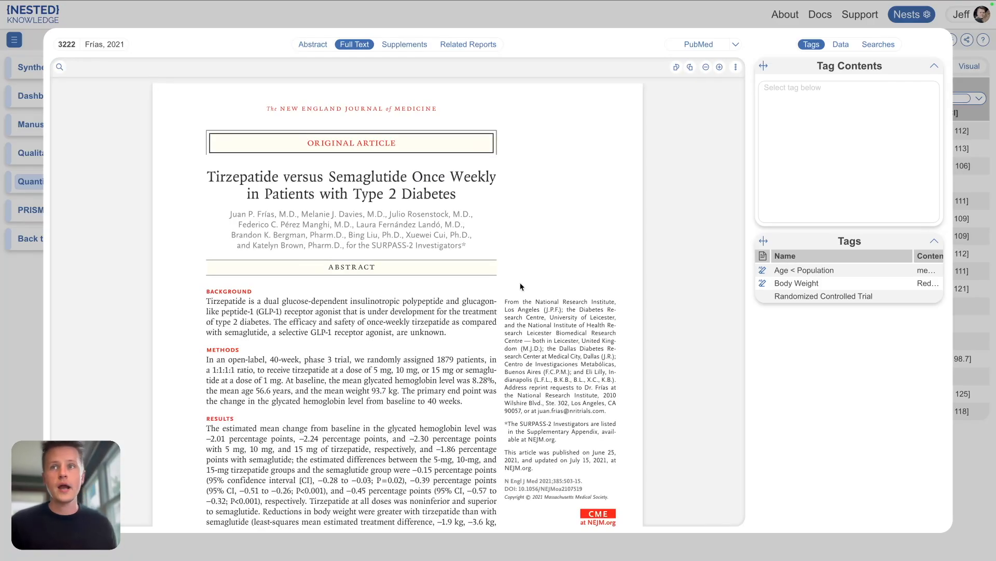
{"action": "left_click", "coordinate": [841, 45]}
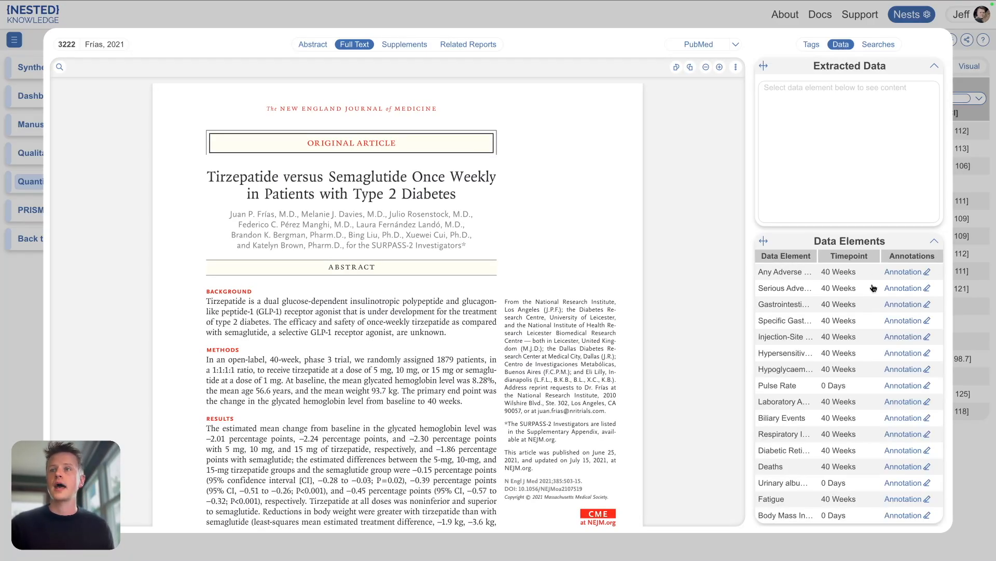
{"action": "scroll", "coordinate": [866, 331], "scroll_direction": "down", "scroll_amount": 3}
{"action": "scroll", "coordinate": [867, 332], "scroll_direction": "down", "scroll_amount": 1}
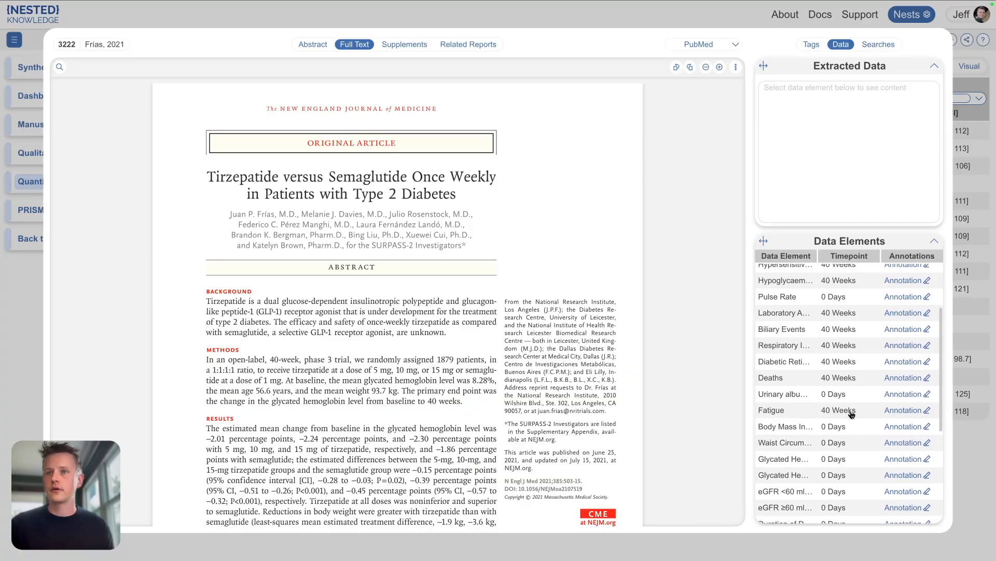
{"action": "left_click", "coordinate": [904, 427]}
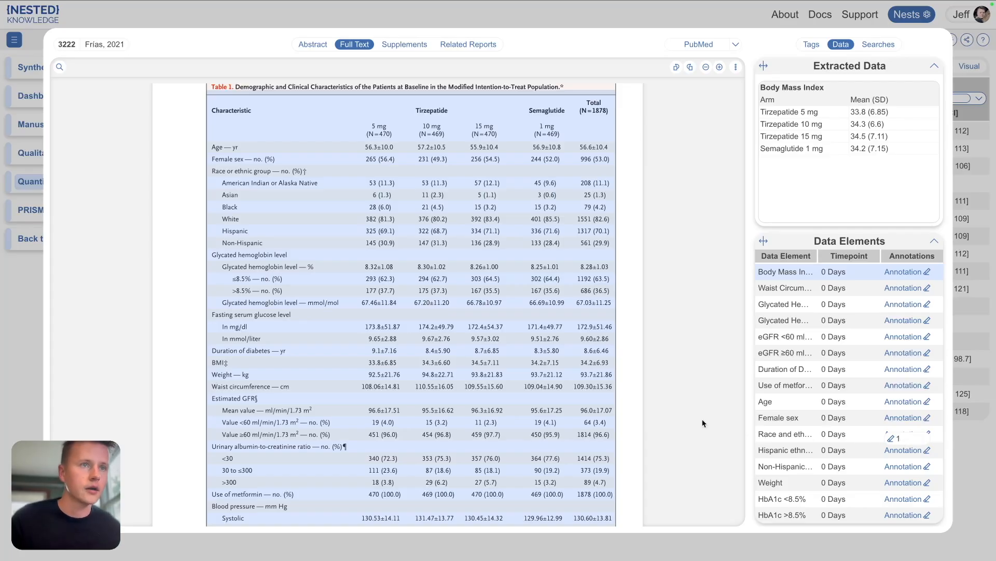
{"action": "scroll", "coordinate": [467, 384], "scroll_direction": "down", "scroll_amount": 1}
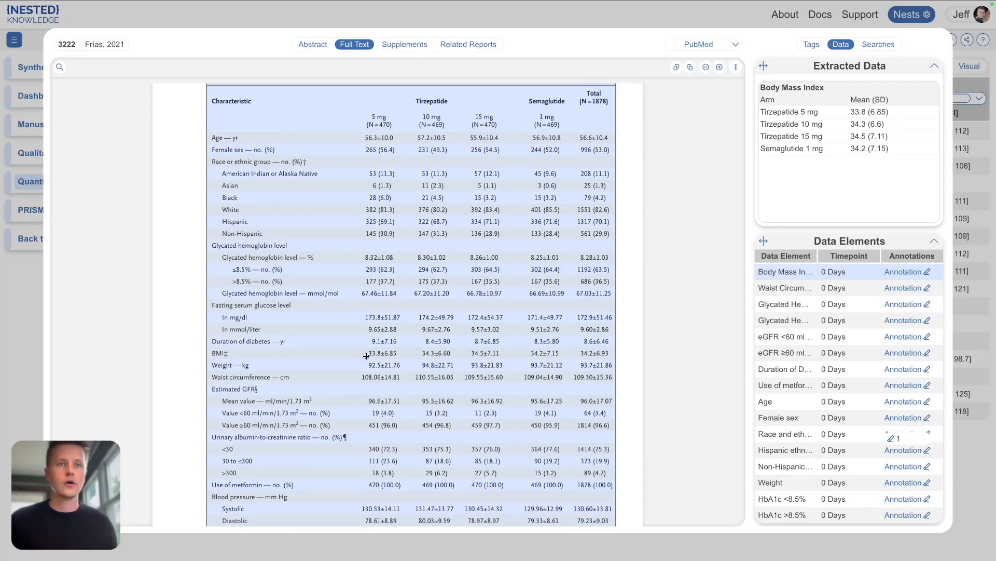